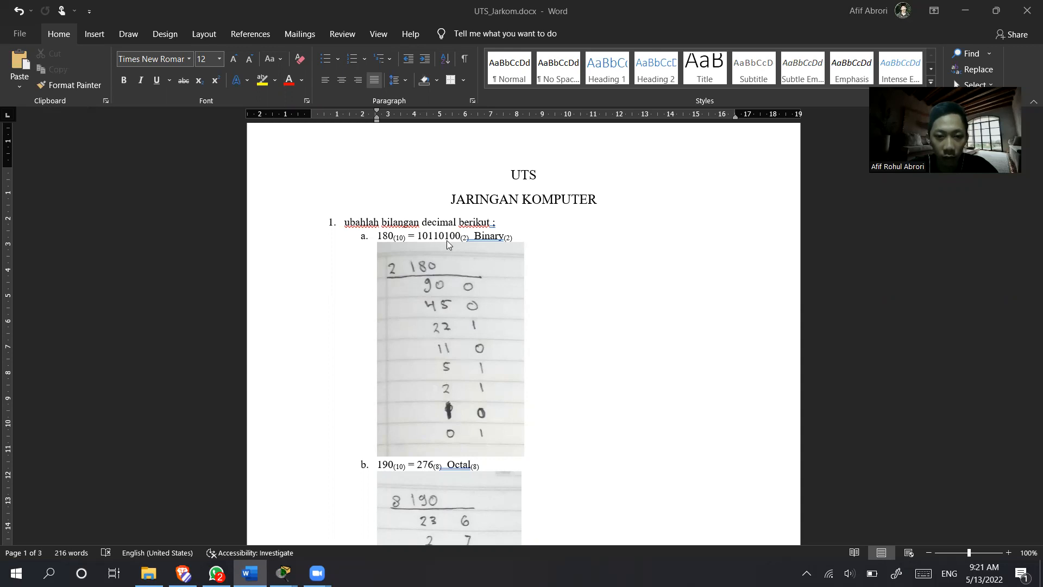
- Review the worked number-conversion answers for questions 1 to 3 in UTS_Jarkom.docx, from decimal to binary through octal to hexadecimal
{"action": "scroll", "coordinate": [455, 340], "scroll_direction": "down", "scroll_amount": 5}
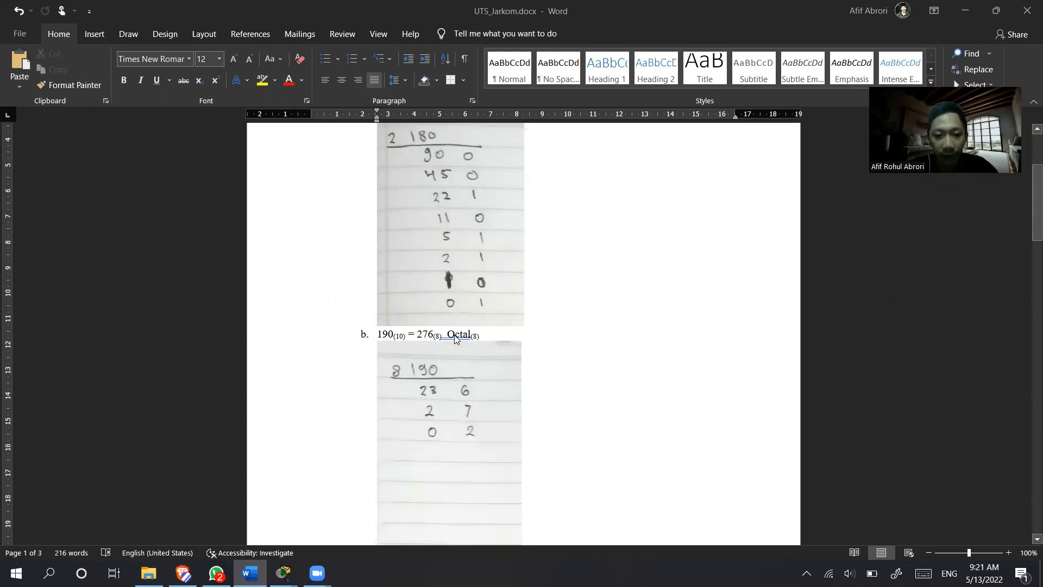
{"action": "scroll", "coordinate": [454, 335], "scroll_direction": "up", "scroll_amount": 2}
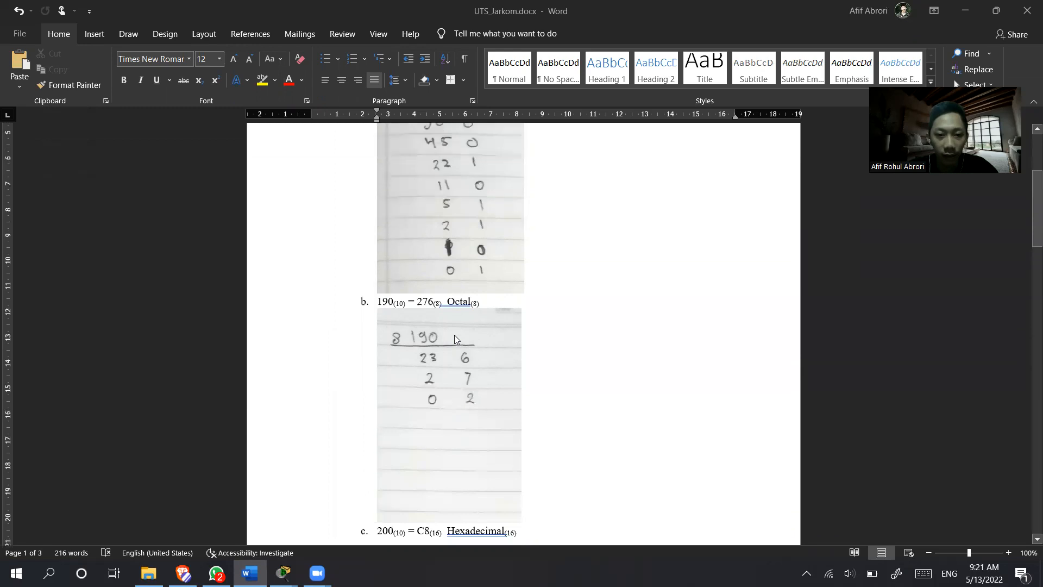
{"action": "scroll", "coordinate": [404, 308], "scroll_direction": "down", "scroll_amount": 1}
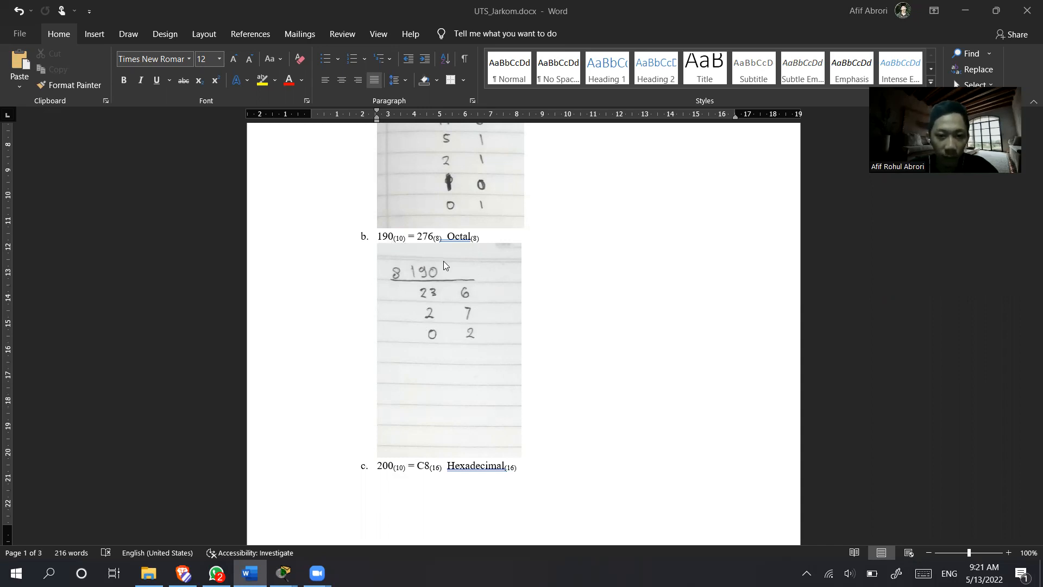
{"action": "scroll", "coordinate": [467, 366], "scroll_direction": "down", "scroll_amount": 6}
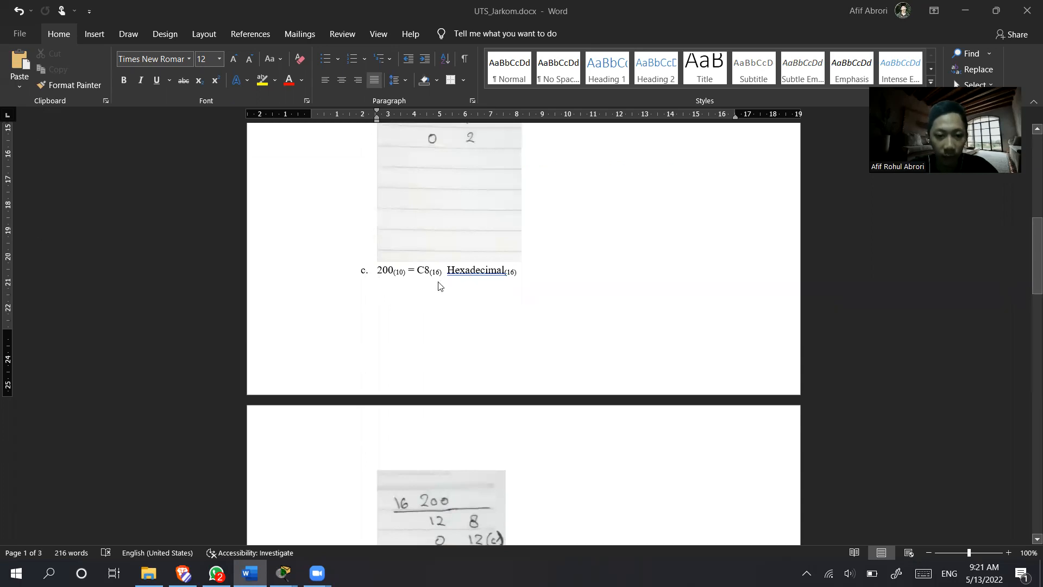
{"action": "scroll", "coordinate": [440, 286], "scroll_direction": "down", "scroll_amount": 3}
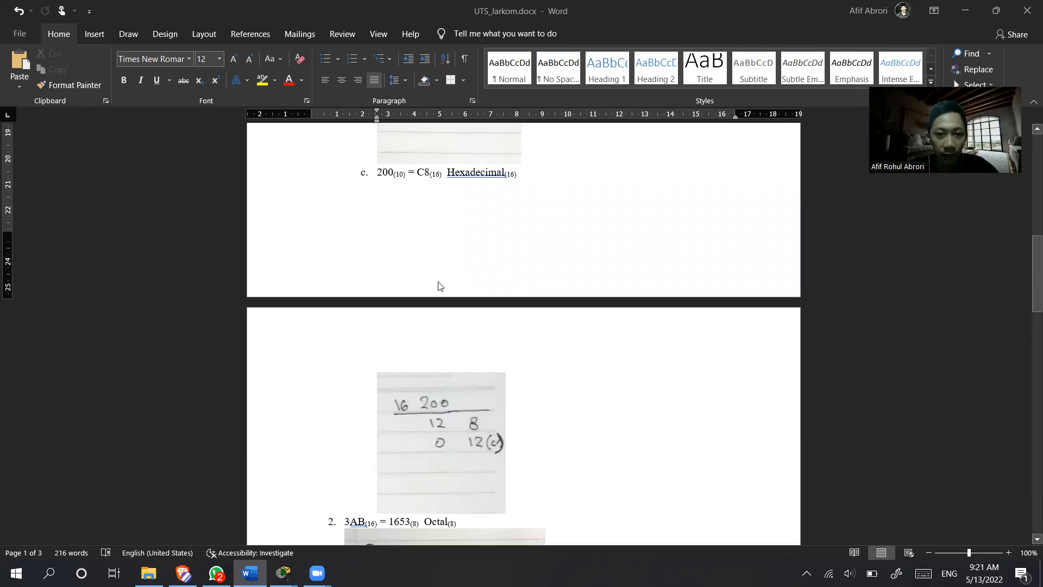
{"action": "scroll", "coordinate": [438, 332], "scroll_direction": "down", "scroll_amount": 2}
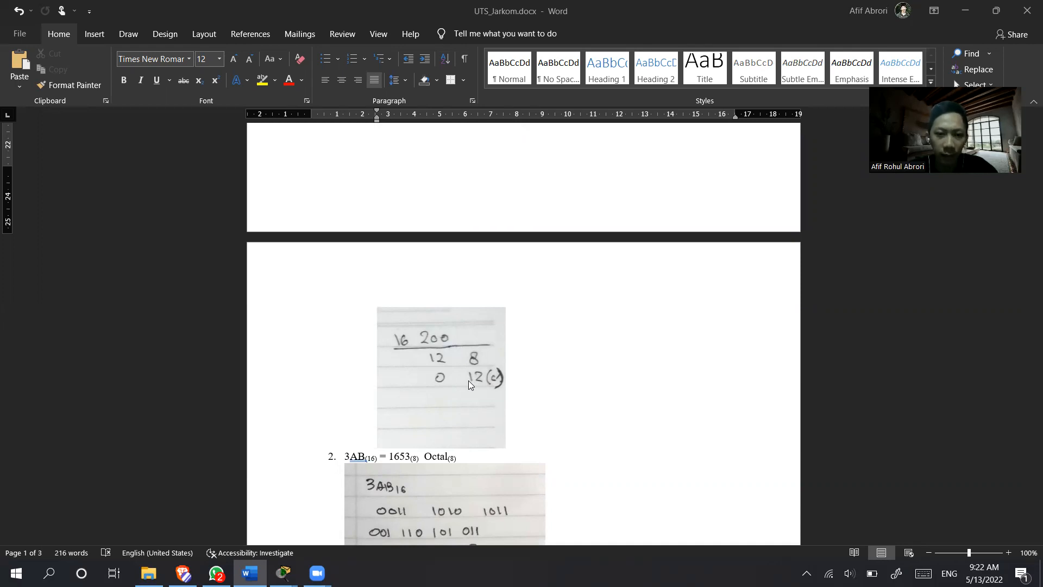
{"action": "scroll", "coordinate": [468, 381], "scroll_direction": "up", "scroll_amount": 2}
{"action": "scroll", "coordinate": [468, 381], "scroll_direction": "down", "scroll_amount": 2}
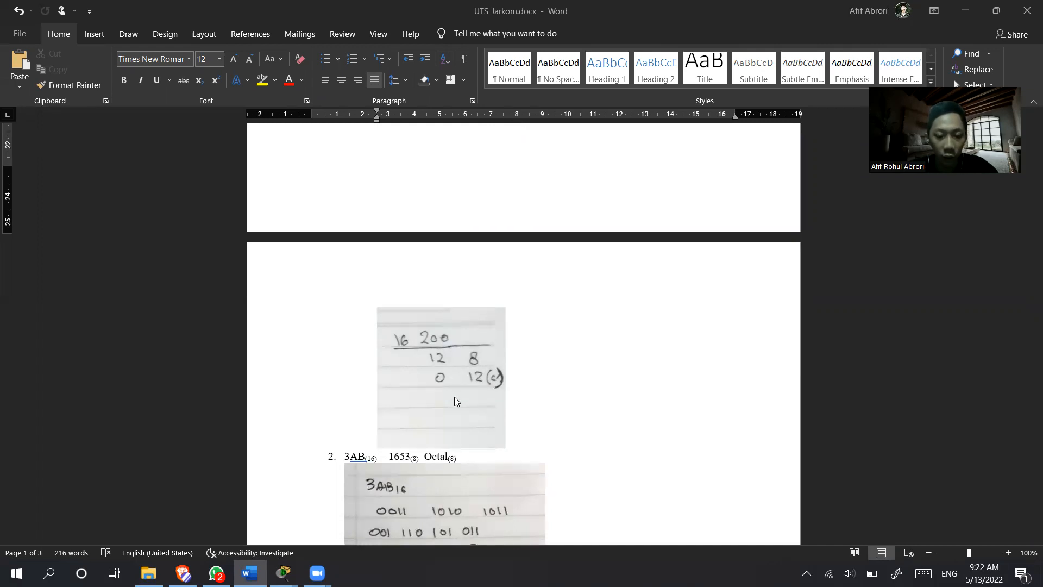
{"action": "scroll", "coordinate": [476, 381], "scroll_direction": "up", "scroll_amount": 3}
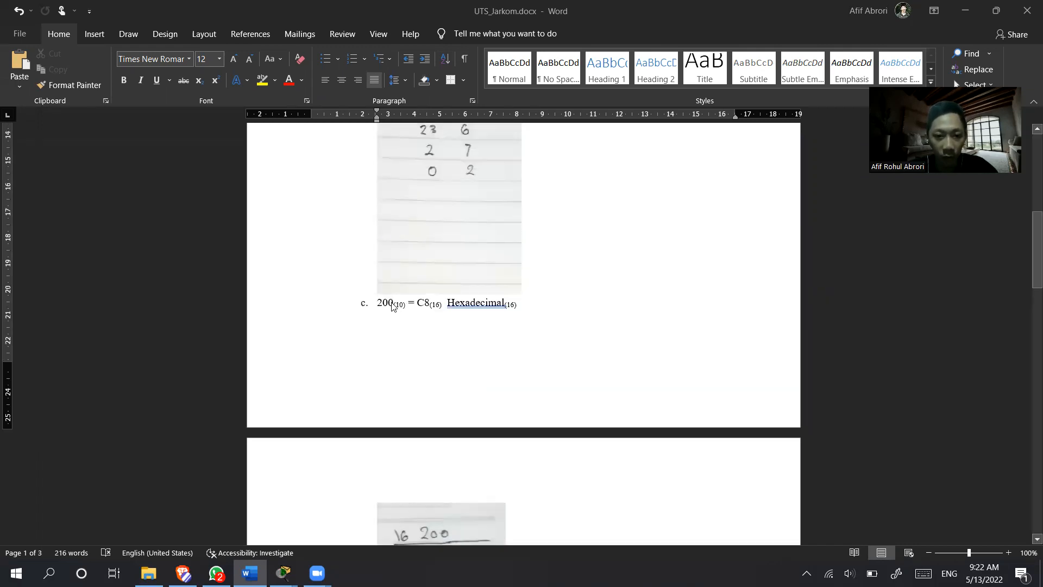
{"action": "scroll", "coordinate": [473, 386], "scroll_direction": "down", "scroll_amount": 3}
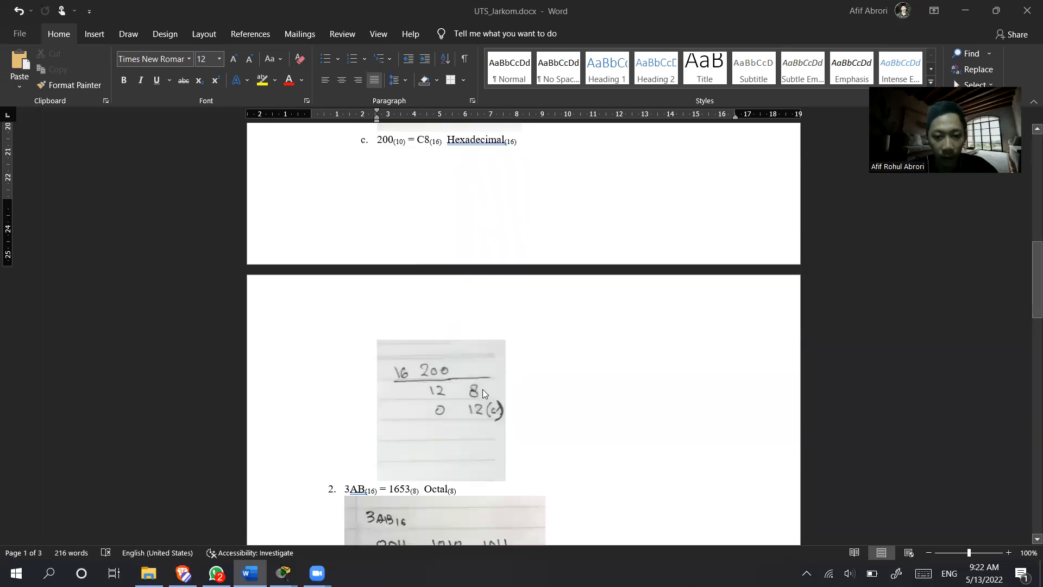
{"action": "scroll", "coordinate": [474, 308], "scroll_direction": "down", "scroll_amount": 5}
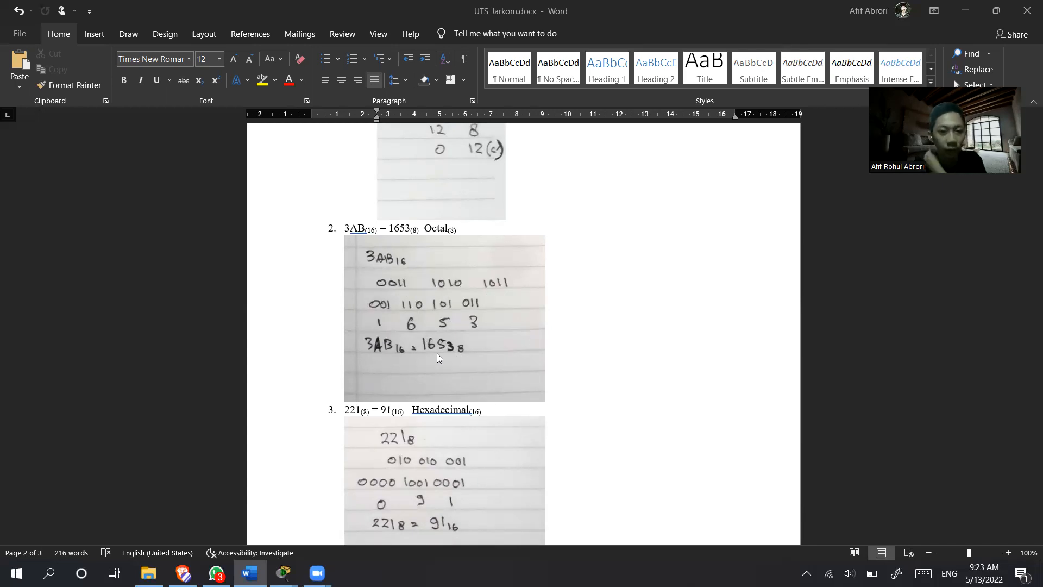
{"action": "scroll", "coordinate": [437, 353], "scroll_direction": "down", "scroll_amount": 2}
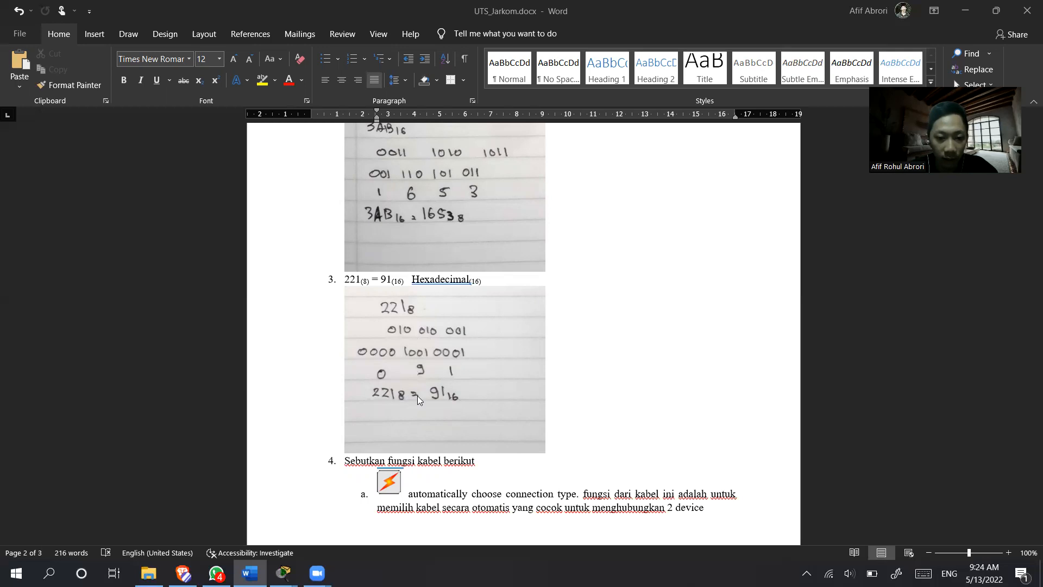
- Read through the answers to questions 4 to 10 on cable functions, switch commands, console password and the .pka file link
{"action": "scroll", "coordinate": [553, 366], "scroll_direction": "down", "scroll_amount": 5}
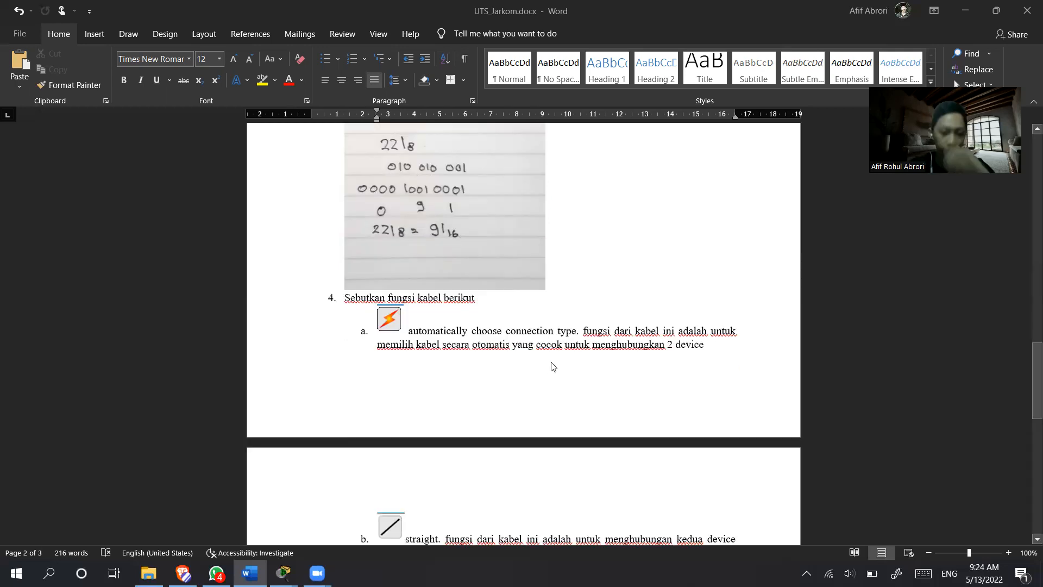
{"action": "scroll", "coordinate": [553, 366], "scroll_direction": "down", "scroll_amount": 4}
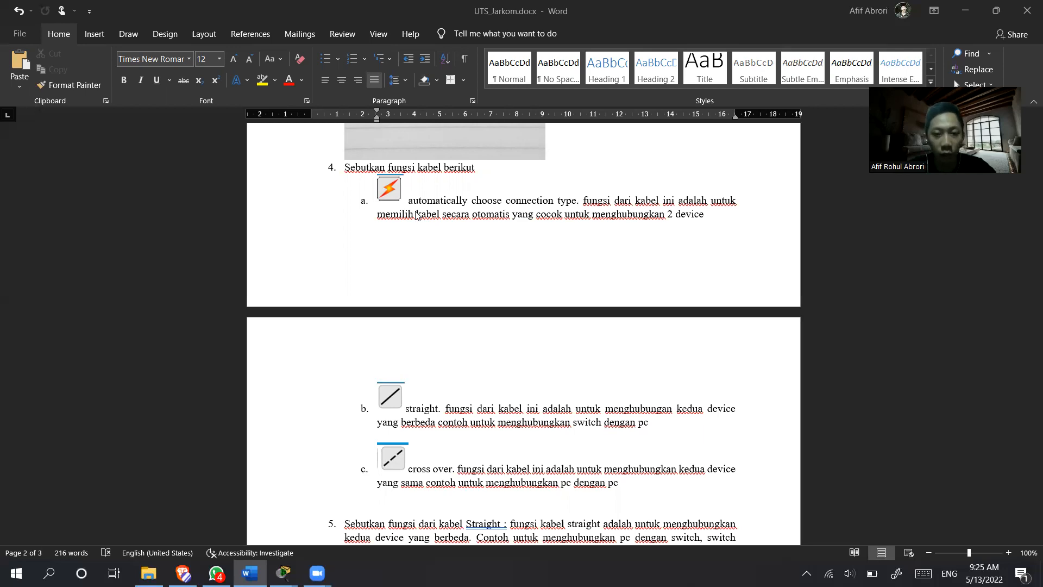
{"action": "scroll", "coordinate": [429, 250], "scroll_direction": "down", "scroll_amount": 5}
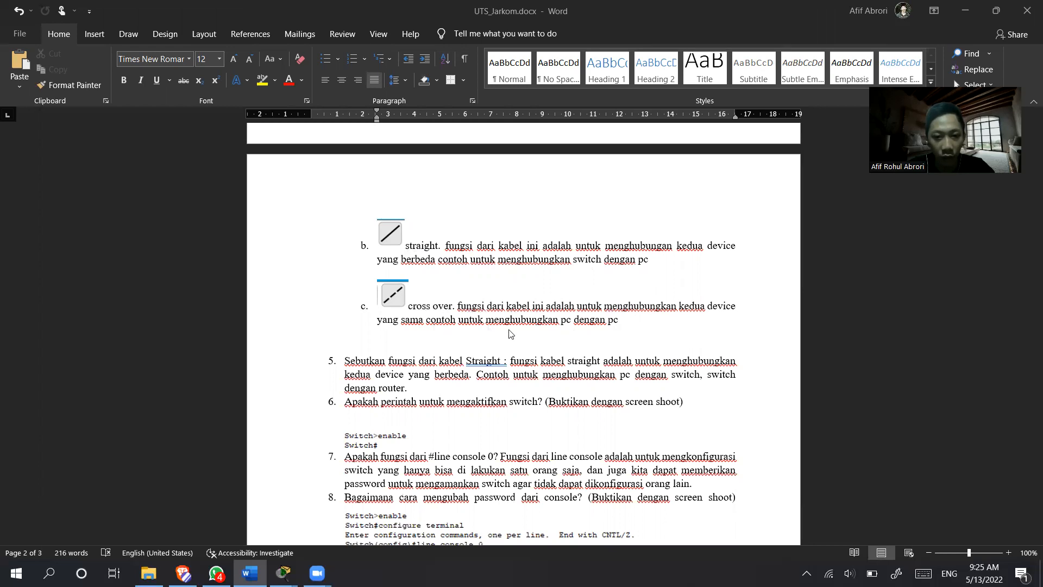
{"action": "scroll", "coordinate": [509, 350], "scroll_direction": "down", "scroll_amount": 3}
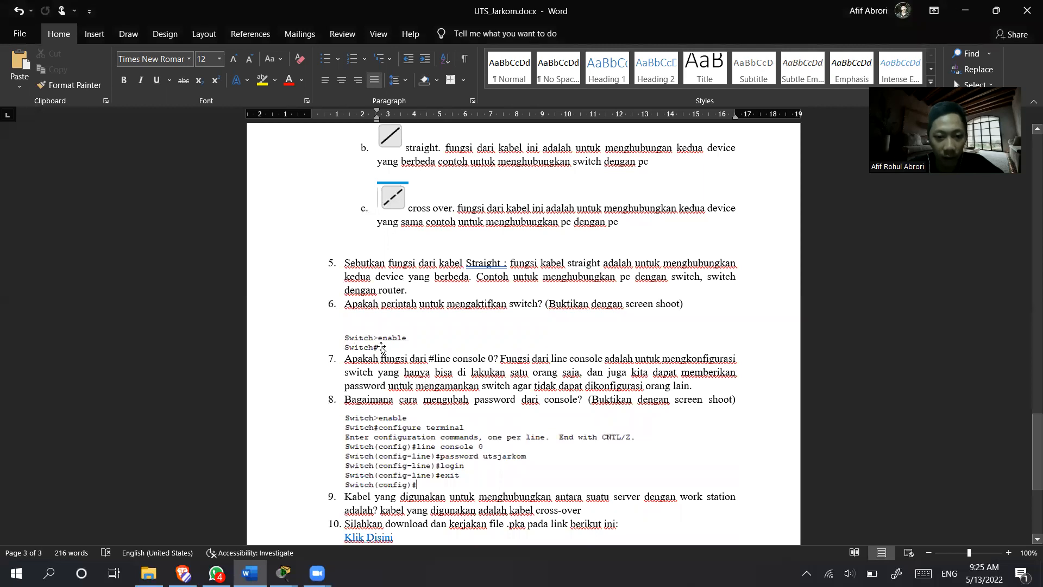
{"action": "scroll", "coordinate": [407, 339], "scroll_direction": "down", "scroll_amount": 2}
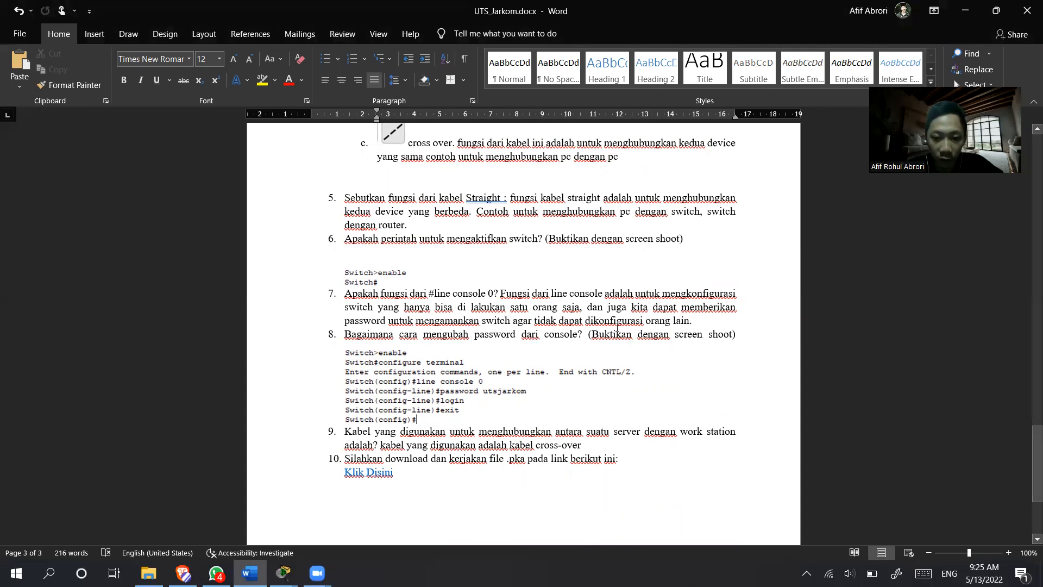
{"action": "scroll", "coordinate": [505, 325], "scroll_direction": "down", "scroll_amount": 3}
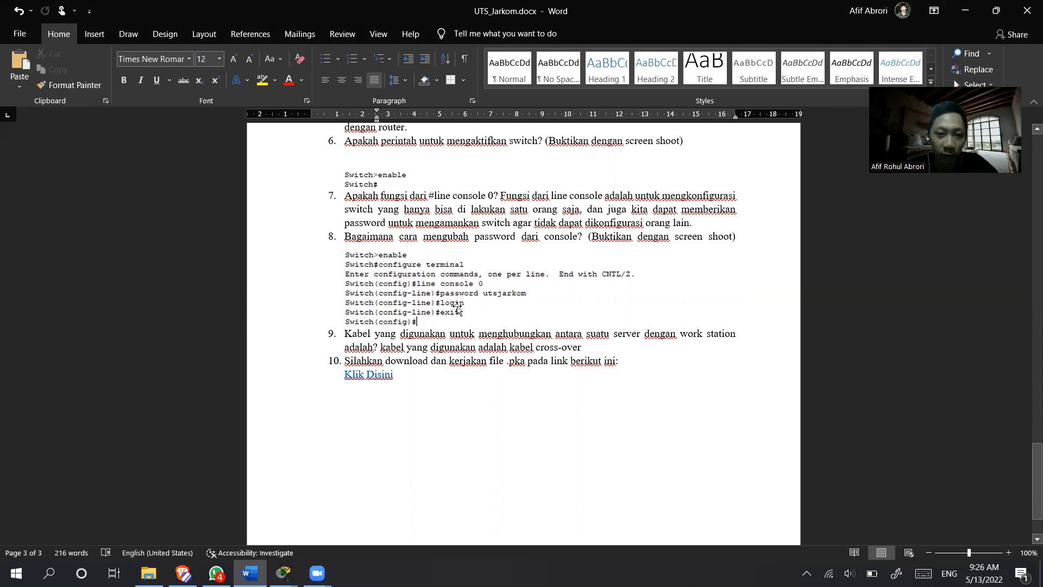
{"action": "scroll", "coordinate": [458, 309], "scroll_direction": "down", "scroll_amount": 1}
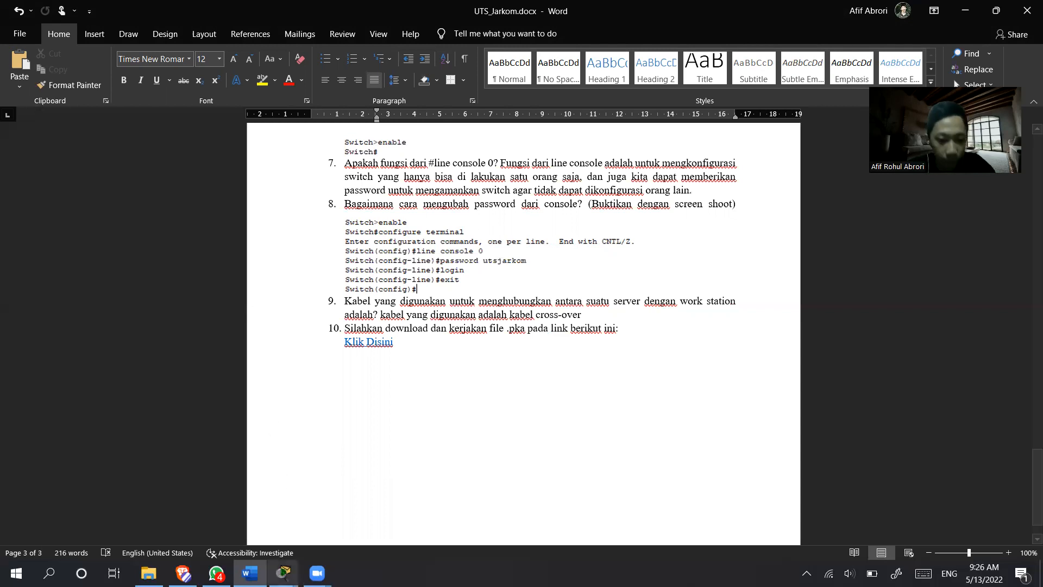
- Switch to Cisco Packet Tracer and place the PT Activity instructions window side by side with the network topology
{"action": "left_click", "coordinate": [283, 574]}
{"action": "left_click", "coordinate": [232, 513]}
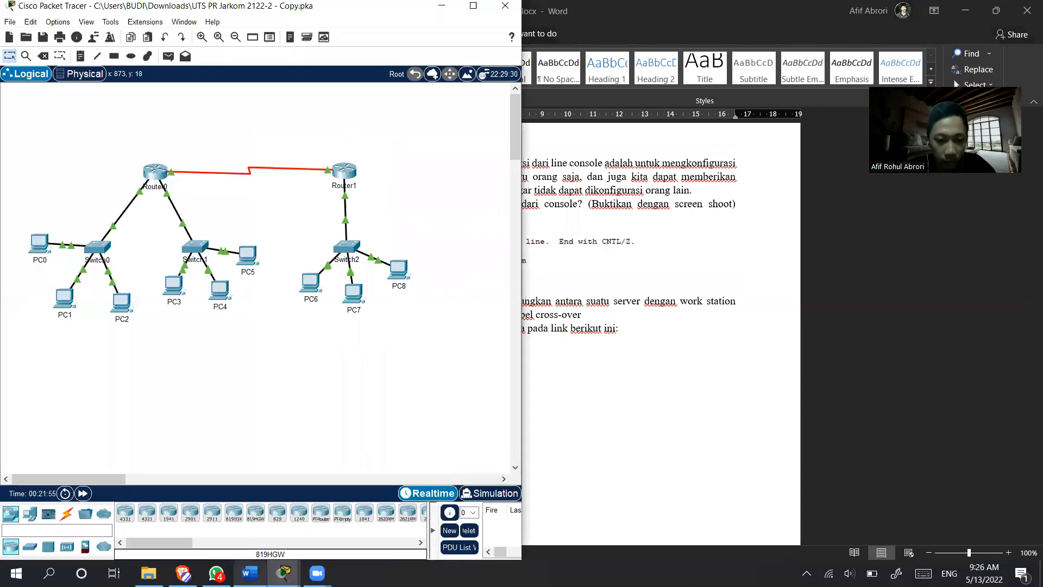
{"action": "mouse_move", "coordinate": [283, 573]}
{"action": "left_click", "coordinate": [326, 506]}
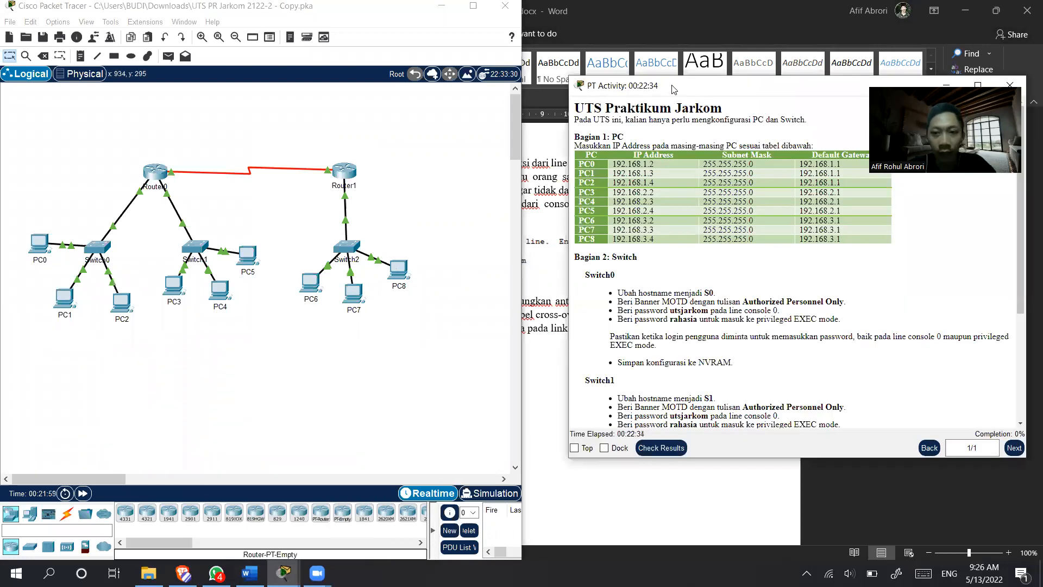
{"action": "left_click_drag", "start_coordinate": [652, 86], "coordinate": [373, 3]}
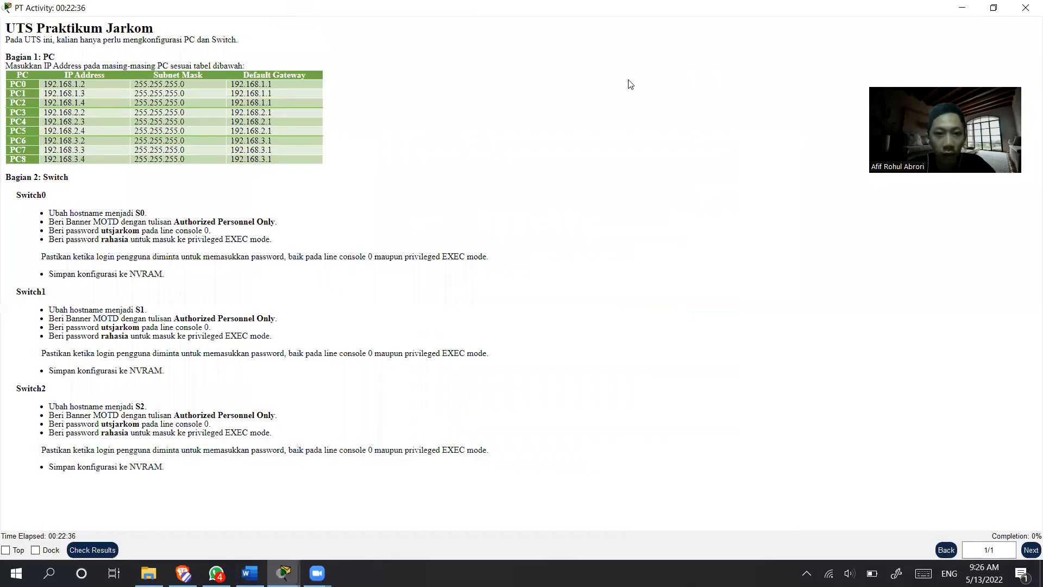
{"action": "key", "text": "super+Right"}
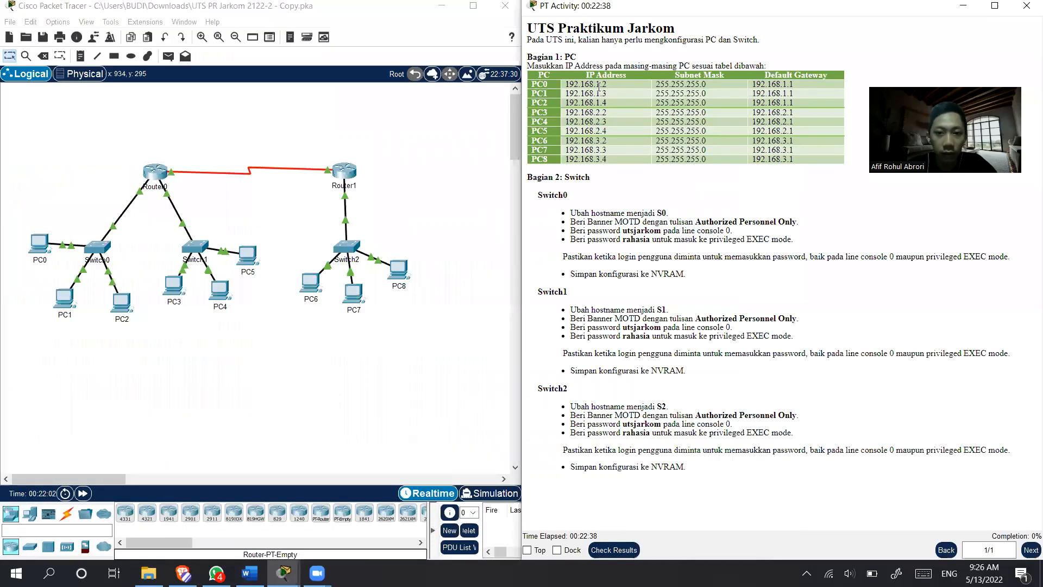
{"action": "left_click", "coordinate": [388, 197]}
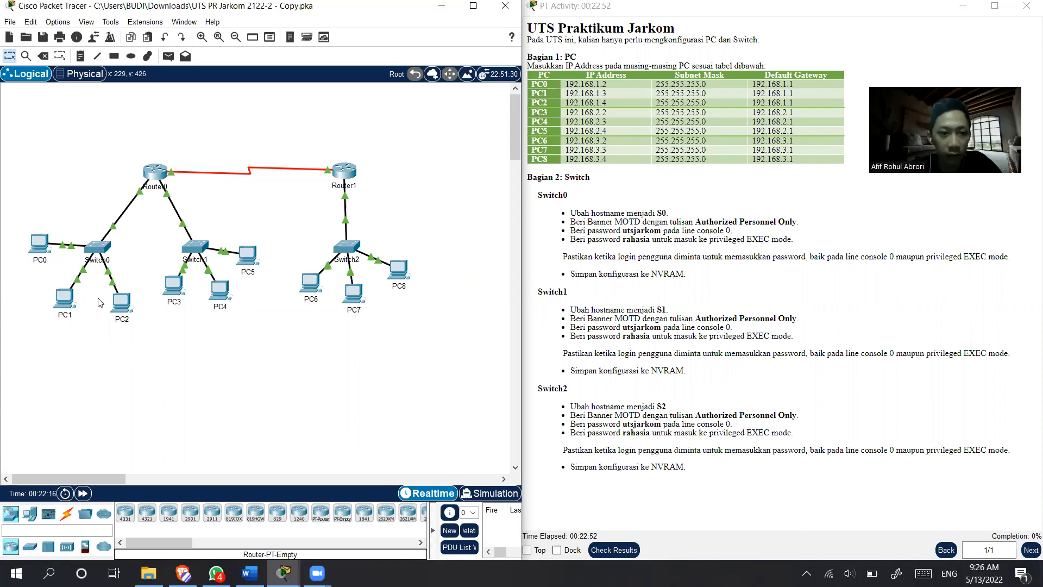
- In PC0's IP configuration, copy in the IPv4 address 192.168.1.2 from the instruction table and fill in subnet mask 255.255.255.0
{"action": "left_click", "coordinate": [39, 243]}
{"action": "left_click_drag", "start_coordinate": [466, 96], "coordinate": [185, 58]}
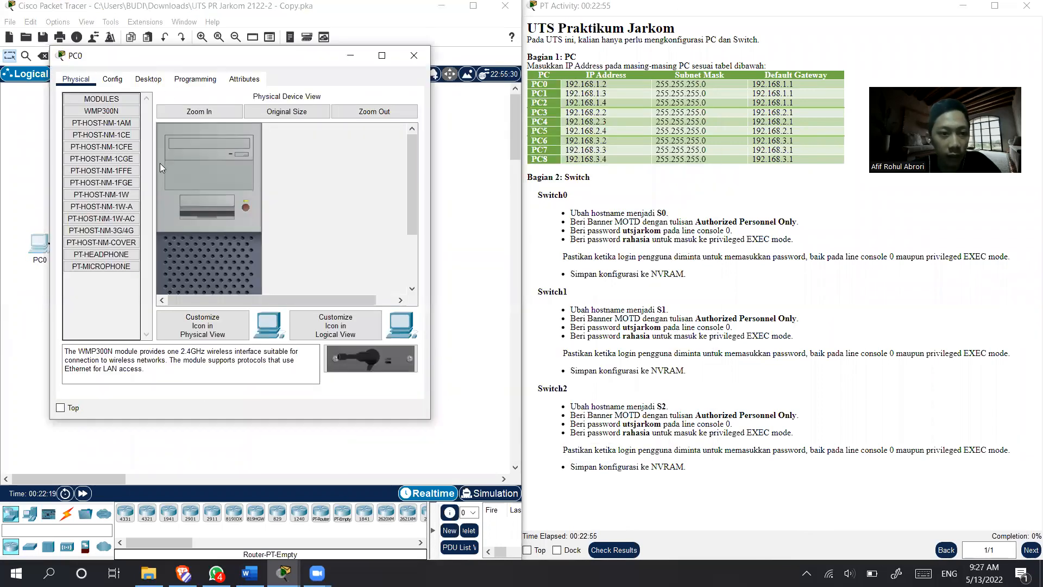
{"action": "left_click", "coordinate": [148, 79]}
{"action": "left_click", "coordinate": [92, 174]}
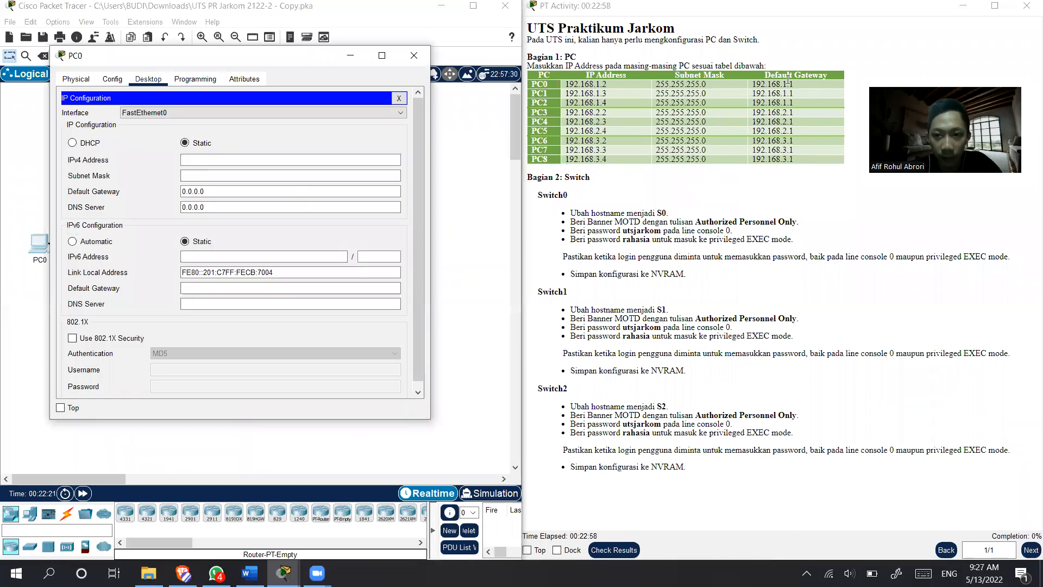
{"action": "left_click_drag", "start_coordinate": [607, 84], "coordinate": [569, 84]}
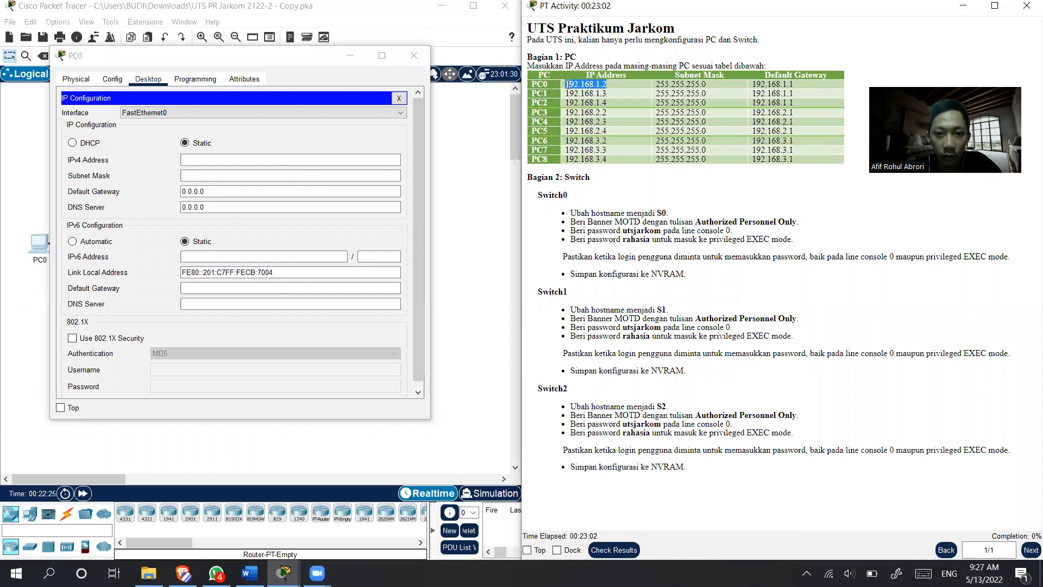
{"action": "left_click", "coordinate": [281, 160]}
{"action": "type", "text": "192.168.1.2"}
{"action": "key", "text": "Tab"}
- Copy the default gateway 192.168.1.1 from the instruction table into PC0's IP configuration and close the PC0 window
{"action": "left_click", "coordinate": [241, 190]}
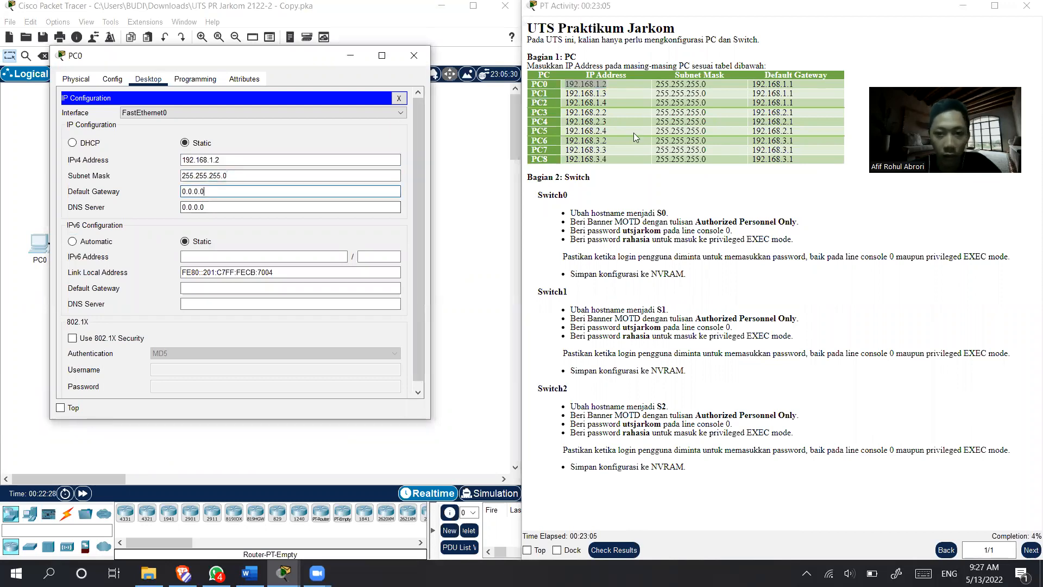
{"action": "left_click", "coordinate": [801, 85]}
{"action": "left_click_drag", "start_coordinate": [790, 84], "coordinate": [743, 85]}
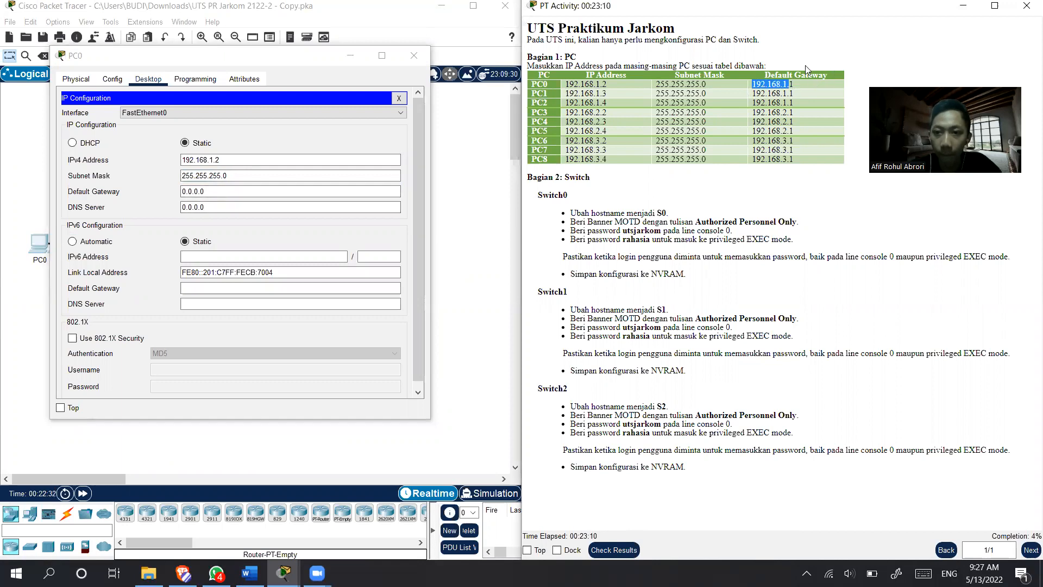
{"action": "left_click", "coordinate": [805, 86]}
{"action": "double_click", "coordinate": [772, 85]}
{"action": "key", "text": "ctrl+c"}
{"action": "left_click", "coordinate": [212, 191]}
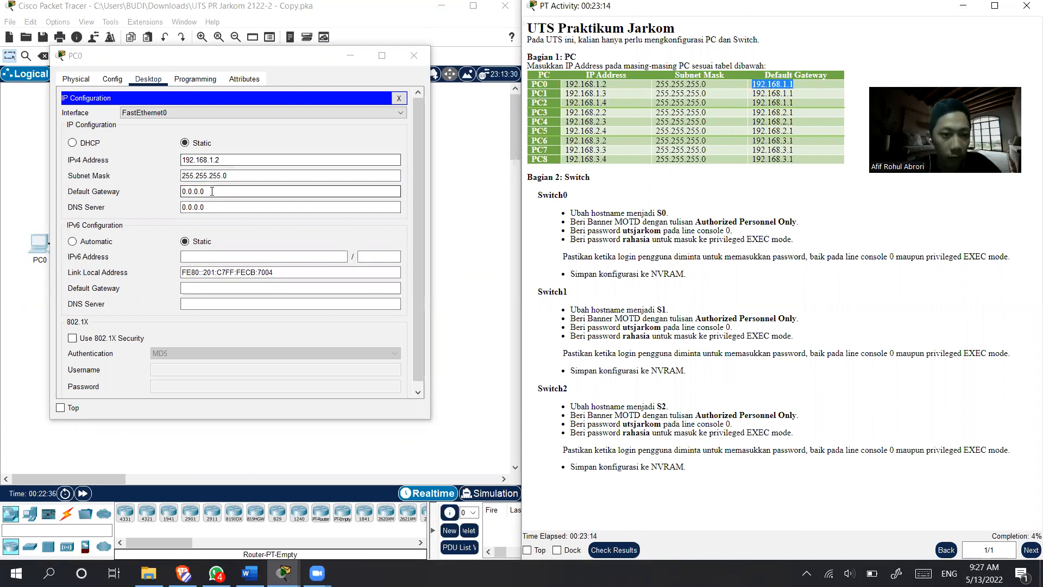
{"action": "left_click_drag", "start_coordinate": [211, 191], "coordinate": [161, 190]}
{"action": "key", "text": "ctrl+v"}
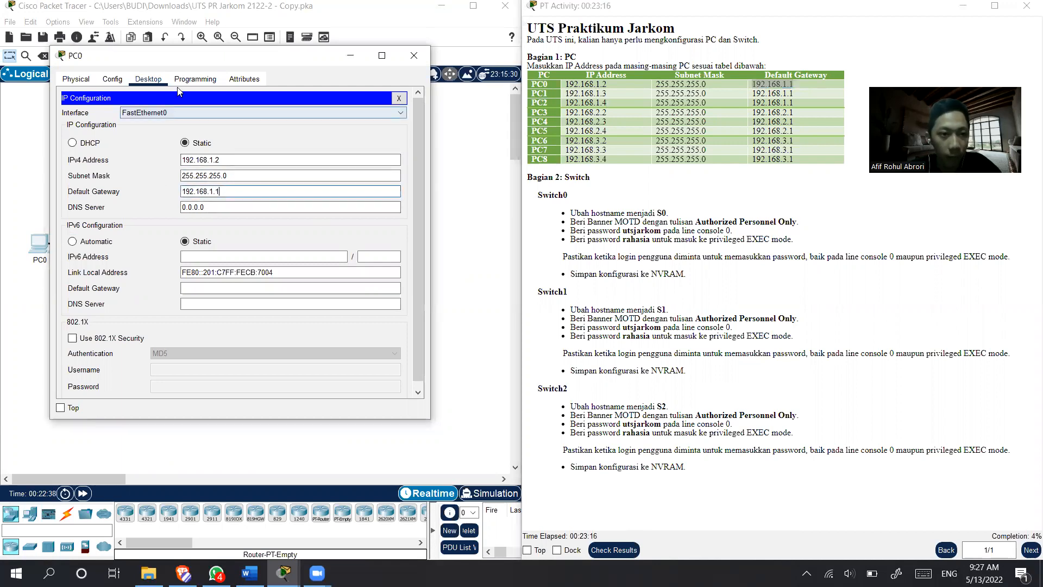
{"action": "left_click", "coordinate": [414, 56]}
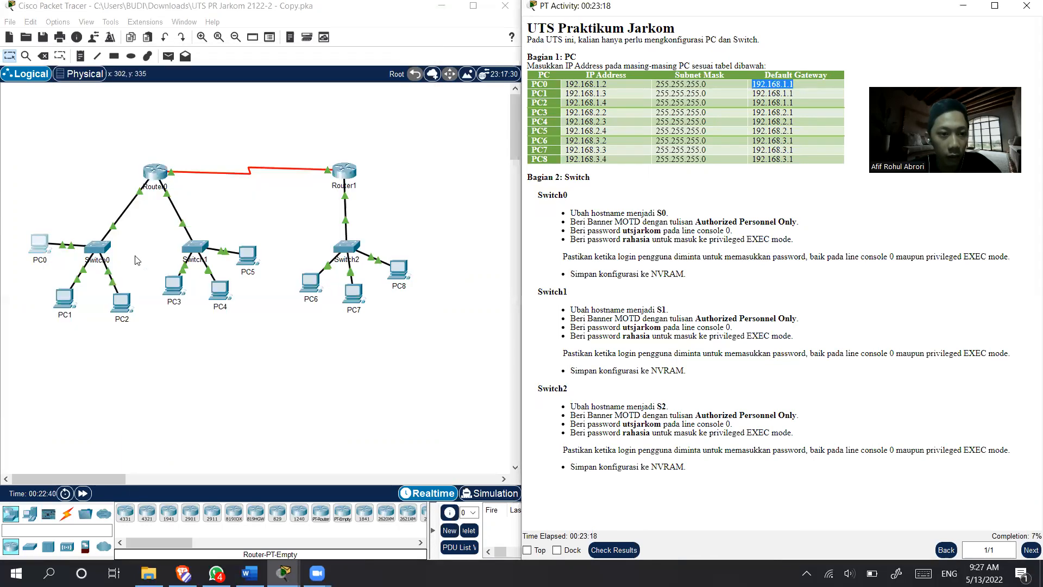
- In PC1's IP configuration, copy in the IPv4 address 192.168.1.3 from the instruction table and fill in subnet mask 255.255.255.0
{"action": "left_click", "coordinate": [70, 302]}
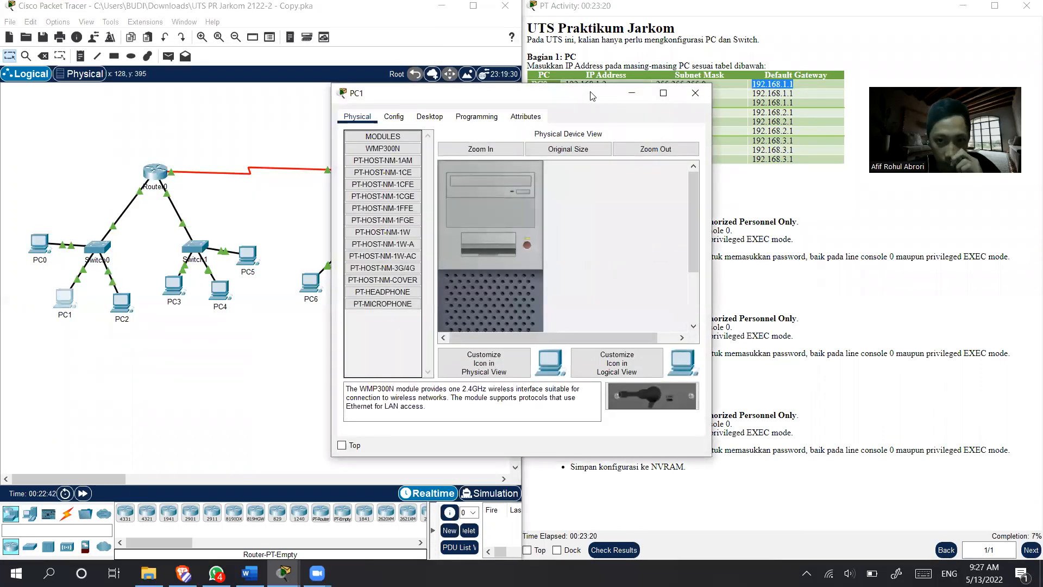
{"action": "left_click_drag", "start_coordinate": [590, 94], "coordinate": [343, 69]}
{"action": "left_click", "coordinate": [183, 91]}
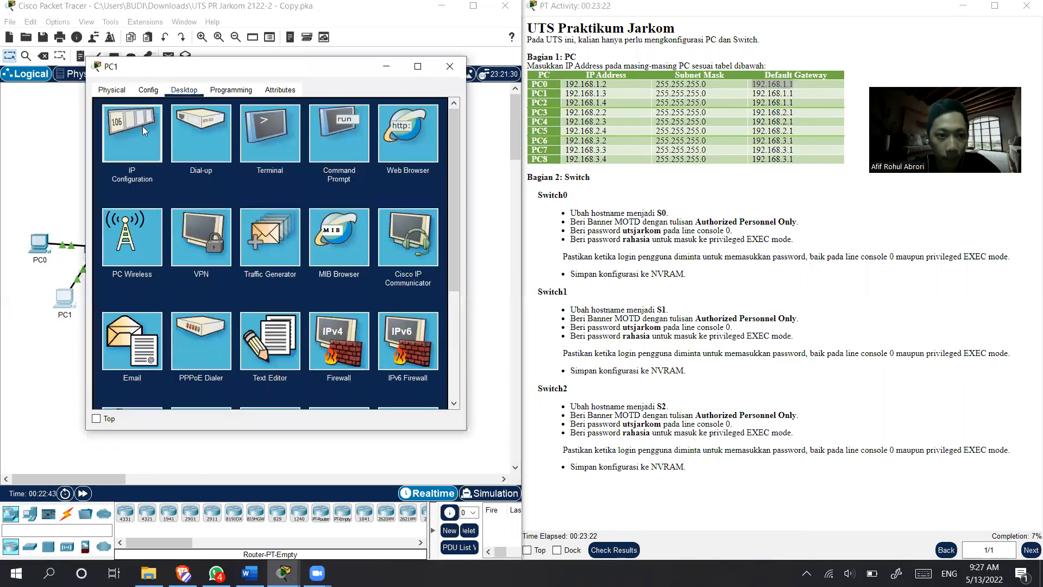
{"action": "left_click", "coordinate": [142, 126]}
{"action": "left_click_drag", "start_coordinate": [608, 93], "coordinate": [555, 92]}
{"action": "key", "text": "ctrl+c"}
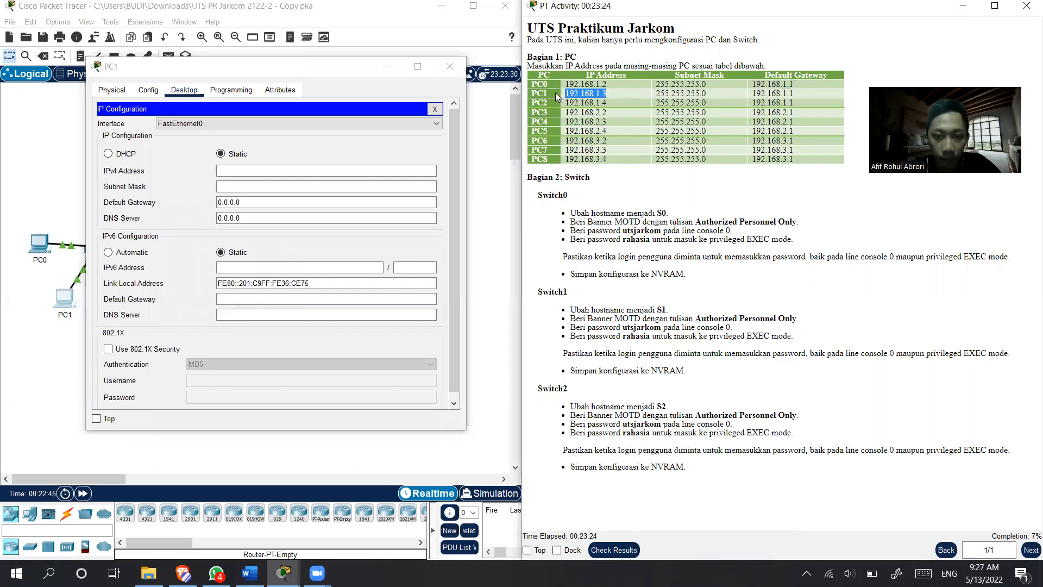
{"action": "left_click", "coordinate": [270, 171]}
{"action": "key", "text": "ctrl+v"}
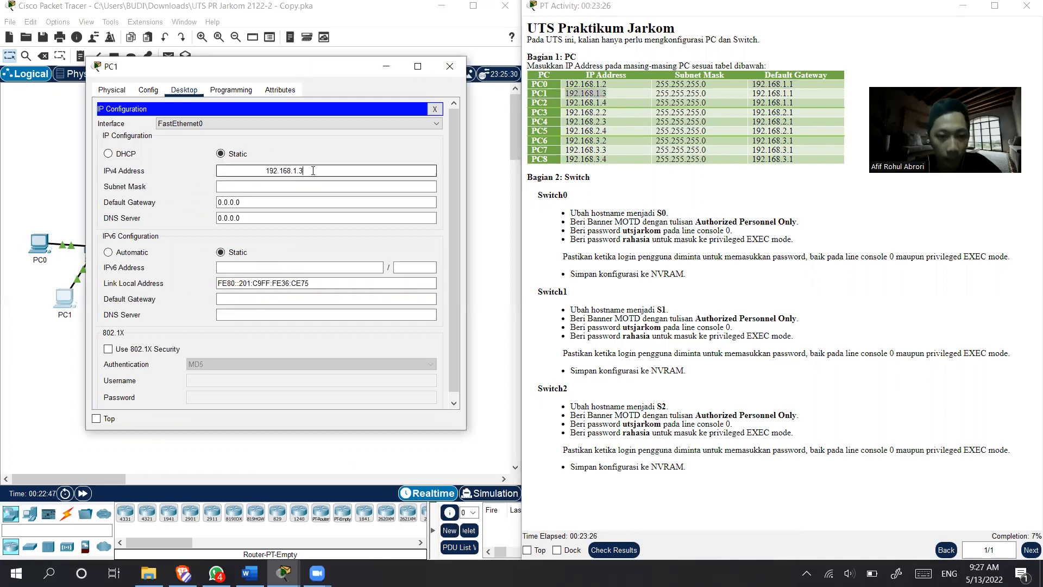
{"action": "key", "text": "shift+Home"}
{"action": "key", "text": "BackSpace"}
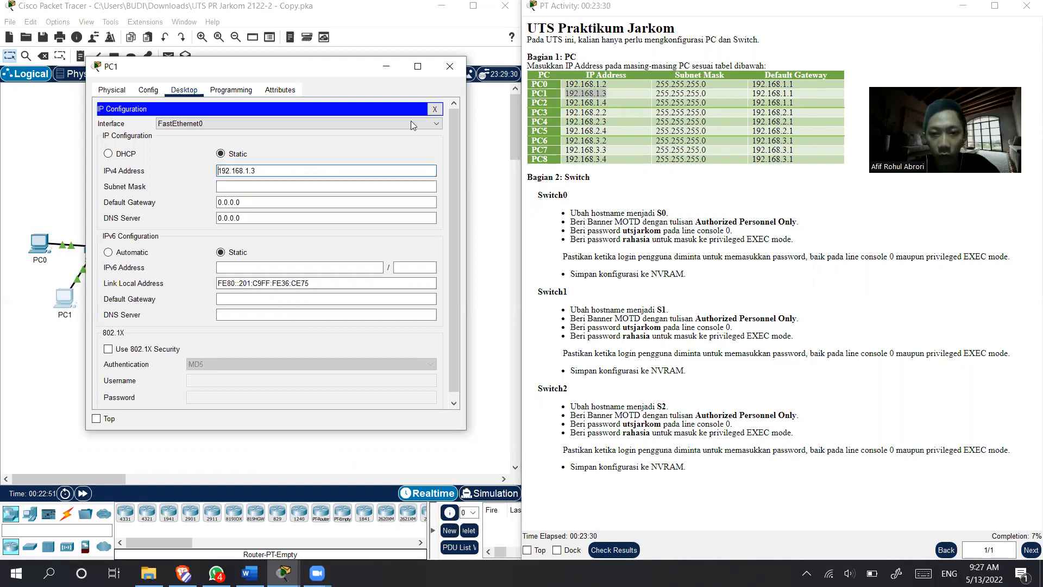
{"action": "key", "text": "Tab"}
{"action": "key", "text": "Tab"}
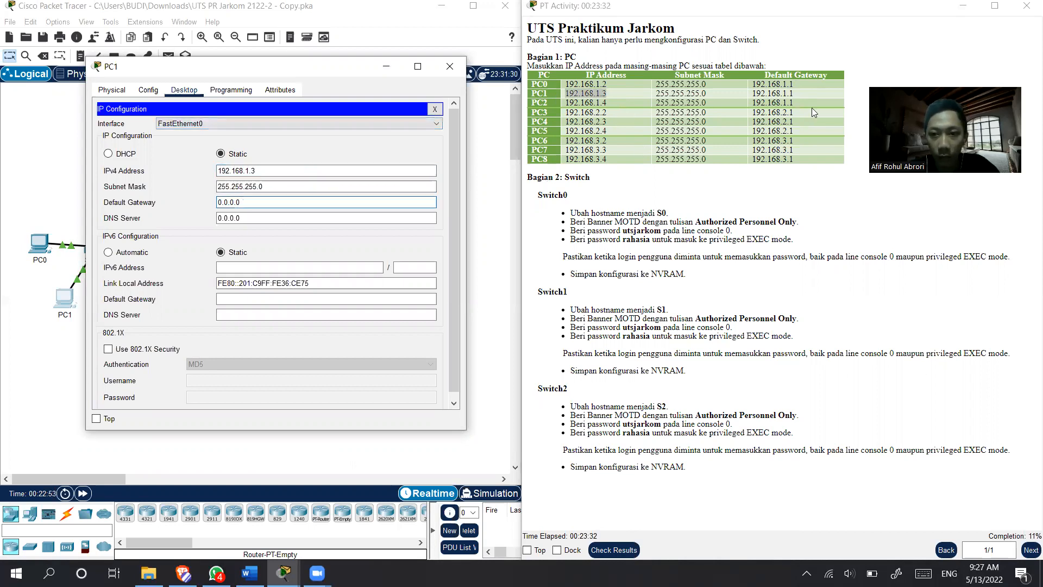
- Copy the default gateway 192.168.1.1 from the instruction table into PC1's IP configuration, remove the leading spaces and close the PC1 window
{"action": "left_click_drag", "start_coordinate": [812, 94], "coordinate": [726, 100]}
{"action": "key", "text": "ctrl+c"}
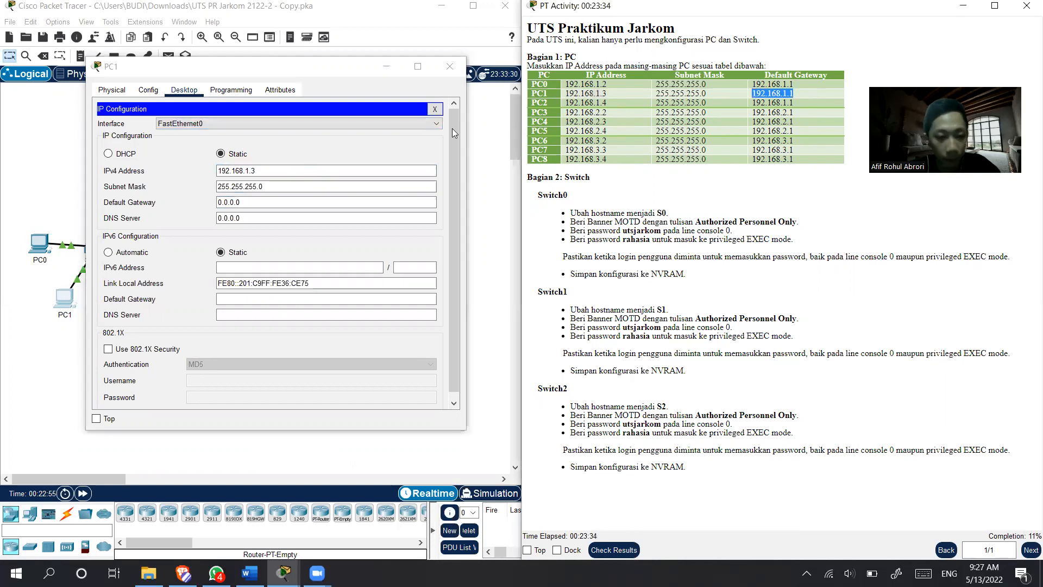
{"action": "triple_click", "coordinate": [245, 201]}
{"action": "key", "text": "ctrl+v"}
{"action": "left_click_drag", "start_coordinate": [266, 202], "coordinate": [198, 203]}
{"action": "key", "text": "BackSpace"}
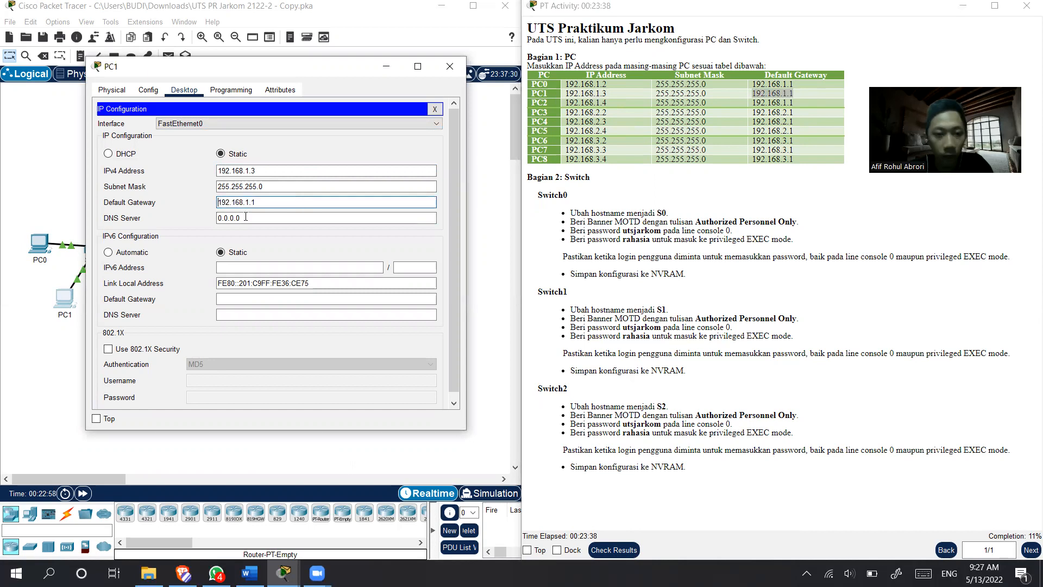
{"action": "left_click", "coordinate": [450, 67]}
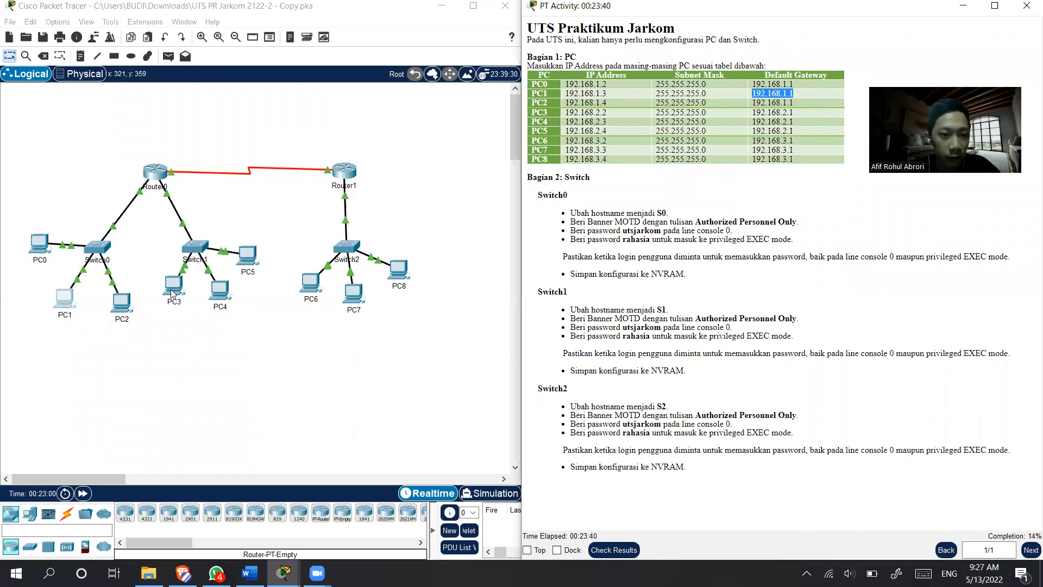
- In PC2's IP configuration, copy in the IPv4 address 192.168.1.4 from the instruction table and fill in subnet mask 255.255.255.0
{"action": "left_click", "coordinate": [121, 302]}
{"action": "left_click", "coordinate": [433, 114]}
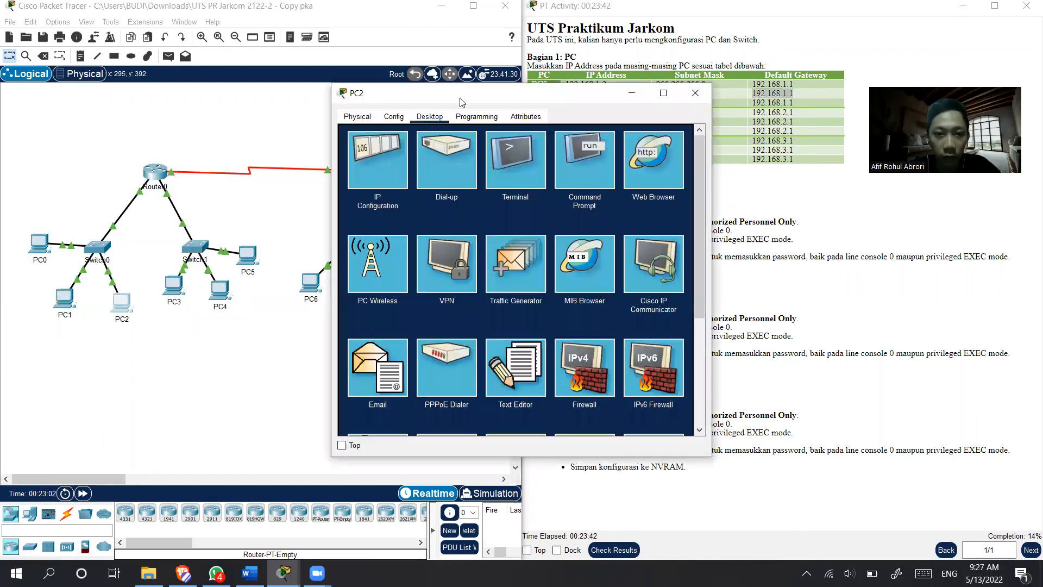
{"action": "left_click_drag", "start_coordinate": [462, 86], "coordinate": [329, 93]}
{"action": "left_click", "coordinate": [247, 158]}
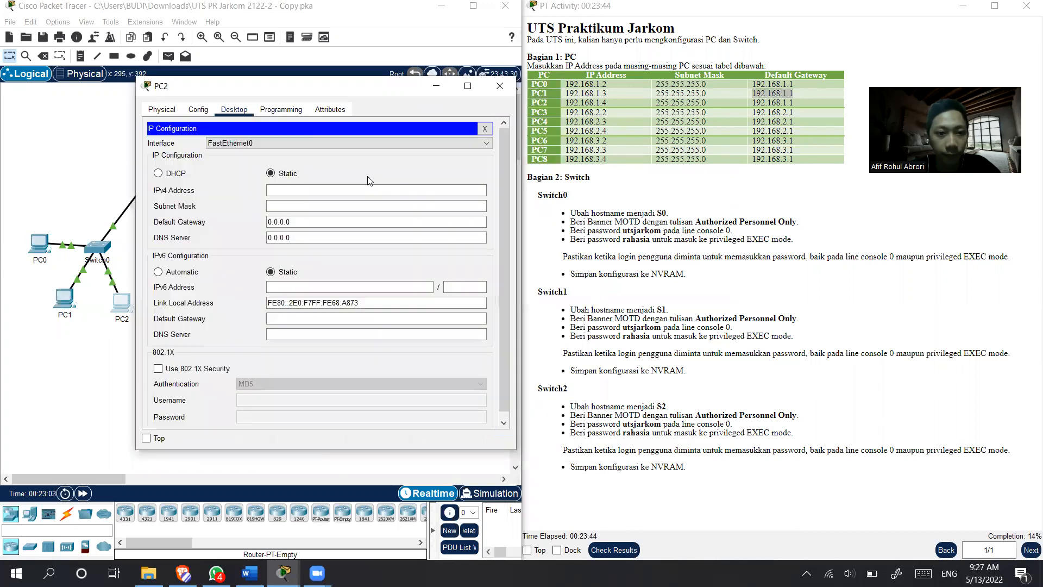
{"action": "left_click_drag", "start_coordinate": [606, 103], "coordinate": [568, 103]}
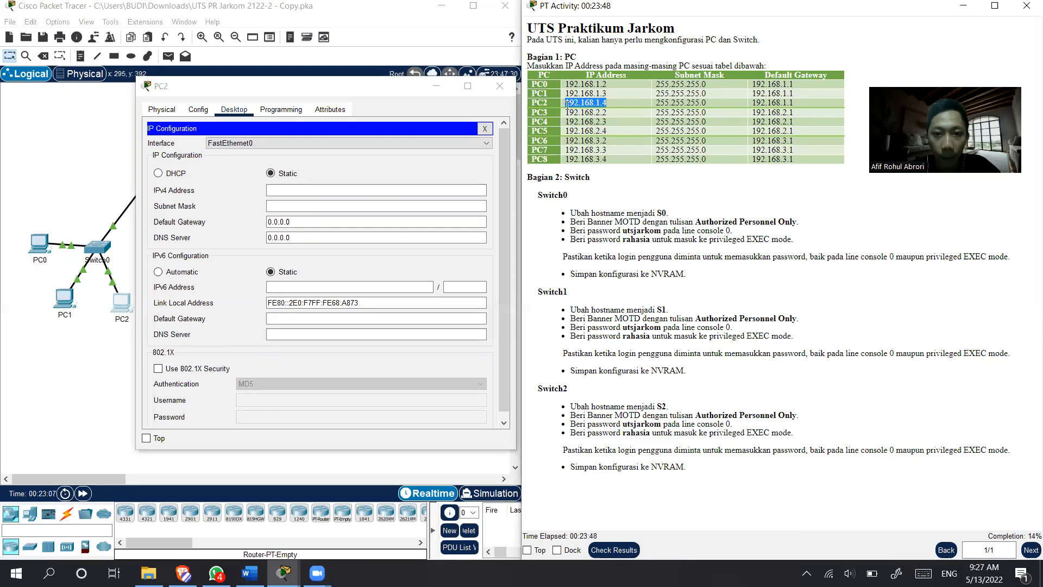
{"action": "left_click", "coordinate": [270, 187]}
{"action": "type", "text": "192.168.1.4"}
{"action": "mouse_move", "coordinate": [708, 102]}
{"action": "left_mouse_down"}
{"action": "mouse_move", "coordinate": [664, 104]}
{"action": "mouse_move", "coordinate": [695, 103]}
{"action": "left_mouse_up"}
{"action": "left_click", "coordinate": [361, 221]}
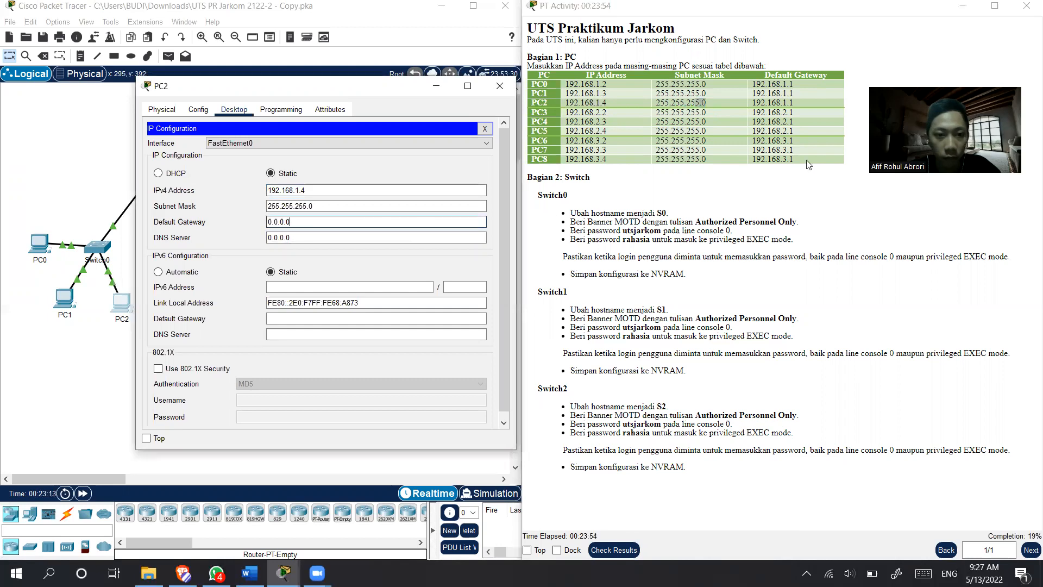
- Replace PC2's default gateway with 192.168.1.1 copied from the instruction table, without leading spaces, and close the PC2 window
{"action": "left_click_drag", "start_coordinate": [805, 103], "coordinate": [742, 101]}
{"action": "key", "text": "ctrl+c"}
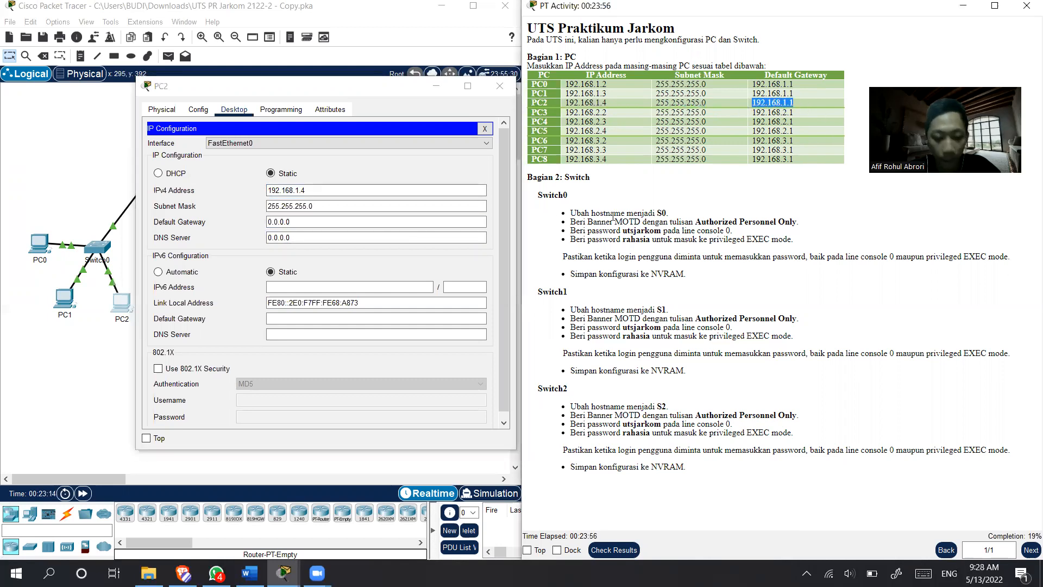
{"action": "left_click", "coordinate": [299, 224]}
{"action": "key", "text": "ctrl+a"}
{"action": "key", "text": "ctrl+v"}
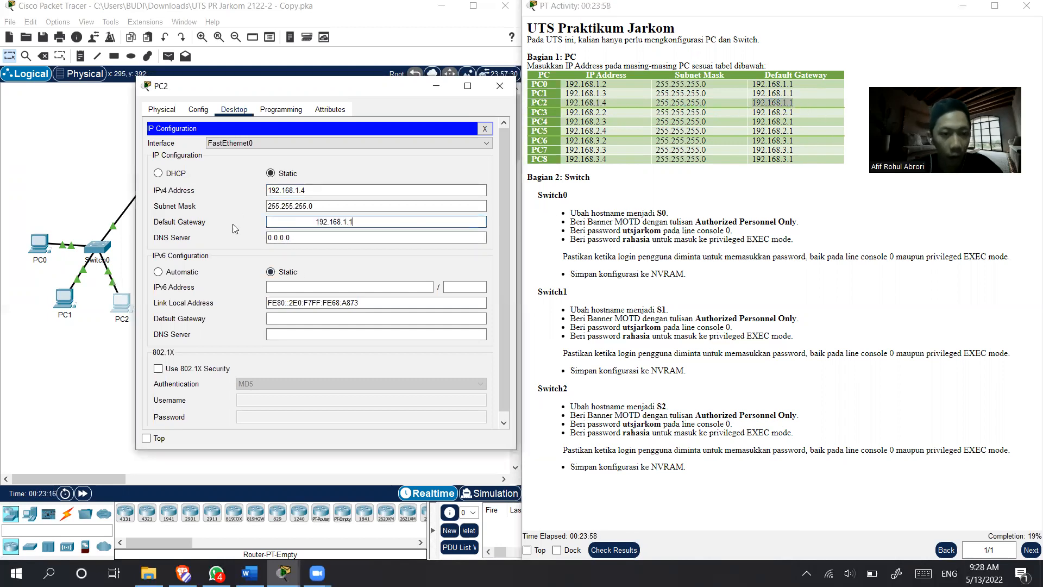
{"action": "left_click_drag", "start_coordinate": [316, 222], "coordinate": [244, 222]}
{"action": "key", "text": "BackSpace"}
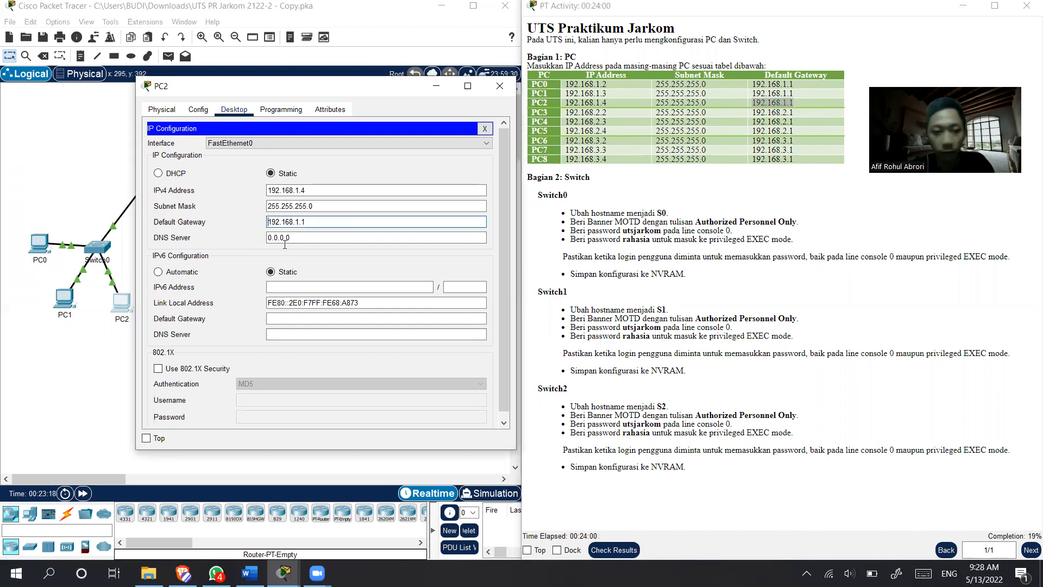
{"action": "left_click_drag", "start_coordinate": [386, 87], "coordinate": [347, 72]}
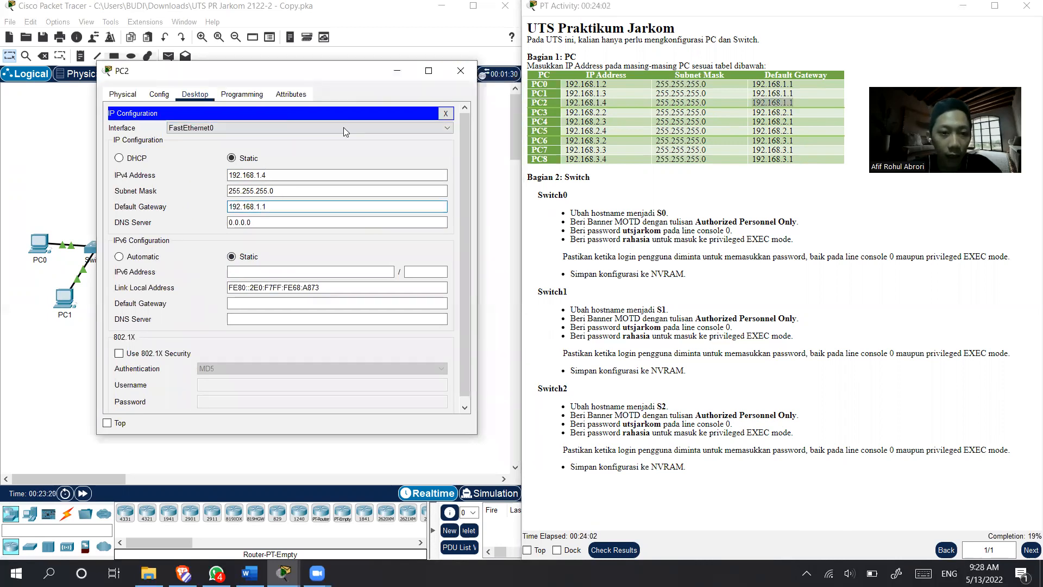
{"action": "left_click", "coordinate": [461, 71]}
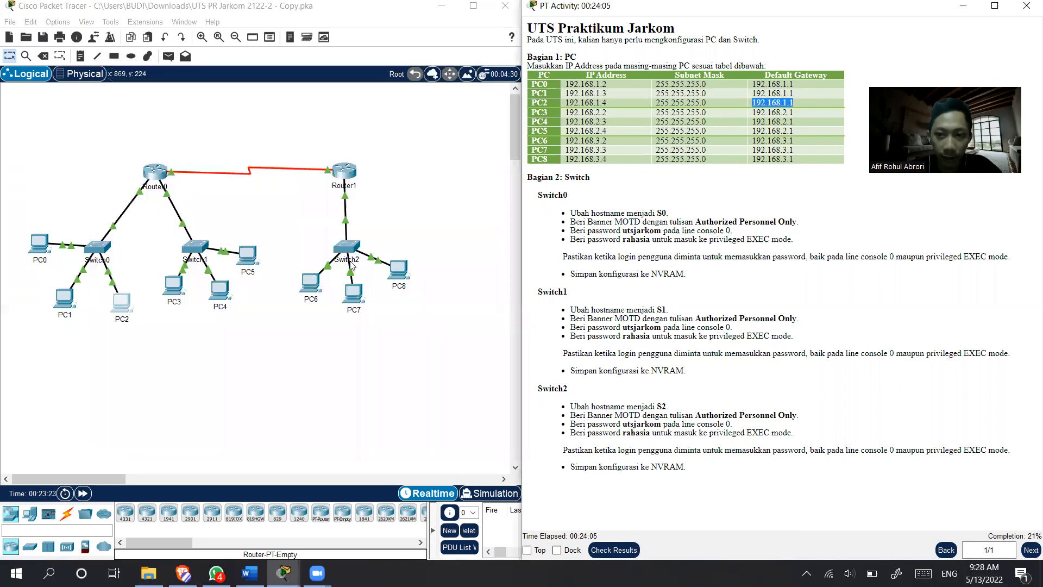
- In PC3's IP configuration, copy in the IPv4 address 192.168.2.2 from the instruction table and fill in subnet mask 255.255.255.0
{"action": "left_click", "coordinate": [171, 282]}
{"action": "left_click_drag", "start_coordinate": [431, 91], "coordinate": [263, 79]}
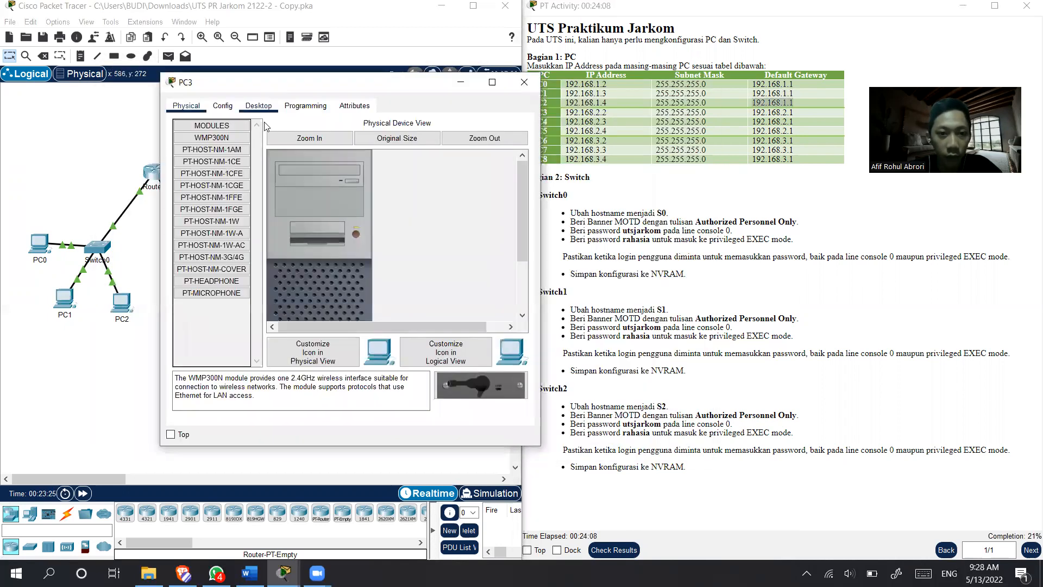
{"action": "left_click", "coordinate": [223, 106]}
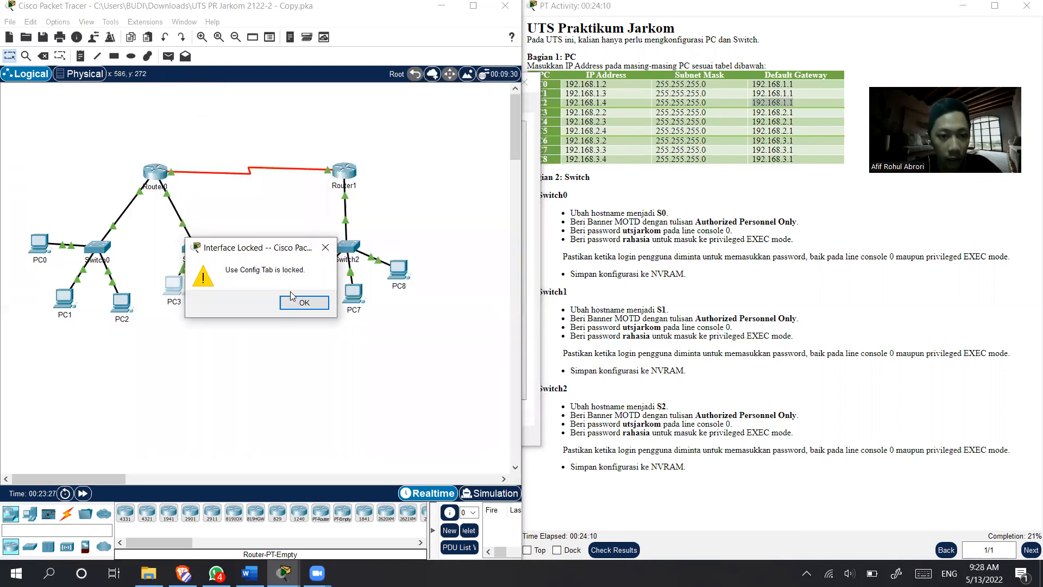
{"action": "left_click", "coordinate": [298, 300]}
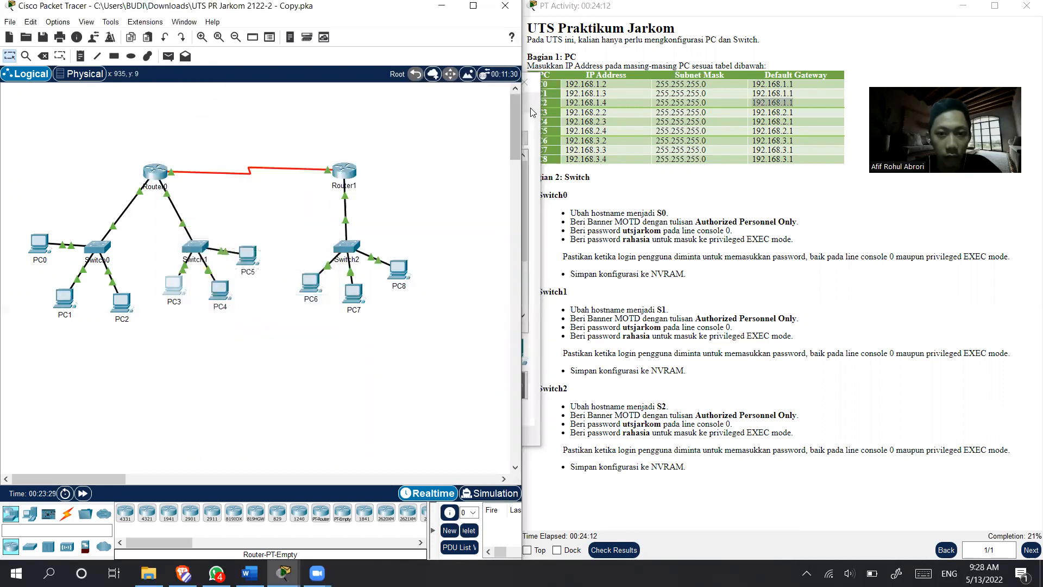
{"action": "left_click_drag", "start_coordinate": [360, 85], "coordinate": [295, 71]}
{"action": "left_click", "coordinate": [194, 90]}
{"action": "left_click", "coordinate": [142, 131]}
{"action": "left_click", "coordinate": [581, 113]}
{"action": "double_click", "coordinate": [581, 113]}
{"action": "key", "text": "ctrl+c"}
{"action": "left_click", "coordinate": [273, 174]}
{"action": "key", "text": "ctrl+v"}
{"action": "key", "text": "Tab"}
{"action": "key", "text": "Tab"}
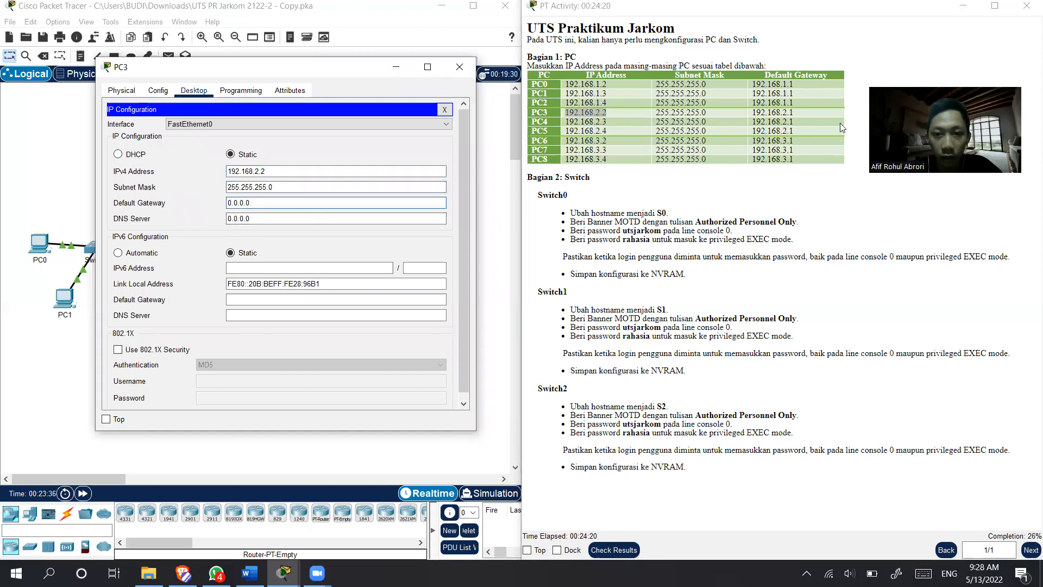
- Copy the default gateway 192.168.2.1 from the instruction table into PC3's IP configuration and close the PC3 window
{"action": "left_click_drag", "start_coordinate": [798, 113], "coordinate": [754, 113]}
{"action": "key", "text": "ctrl+c"}
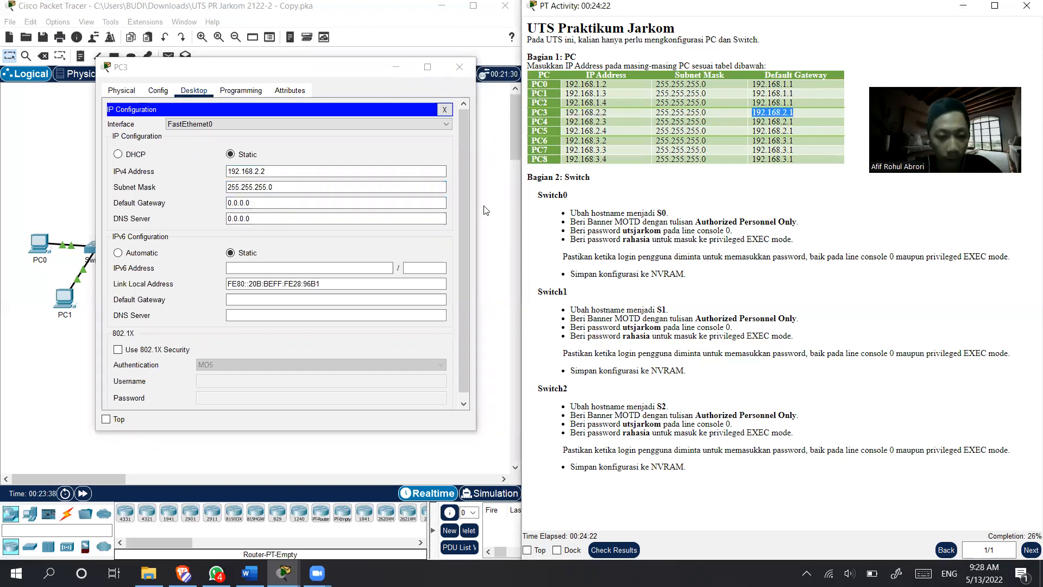
{"action": "left_click", "coordinate": [184, 199]}
{"action": "key", "text": "ctrl+v"}
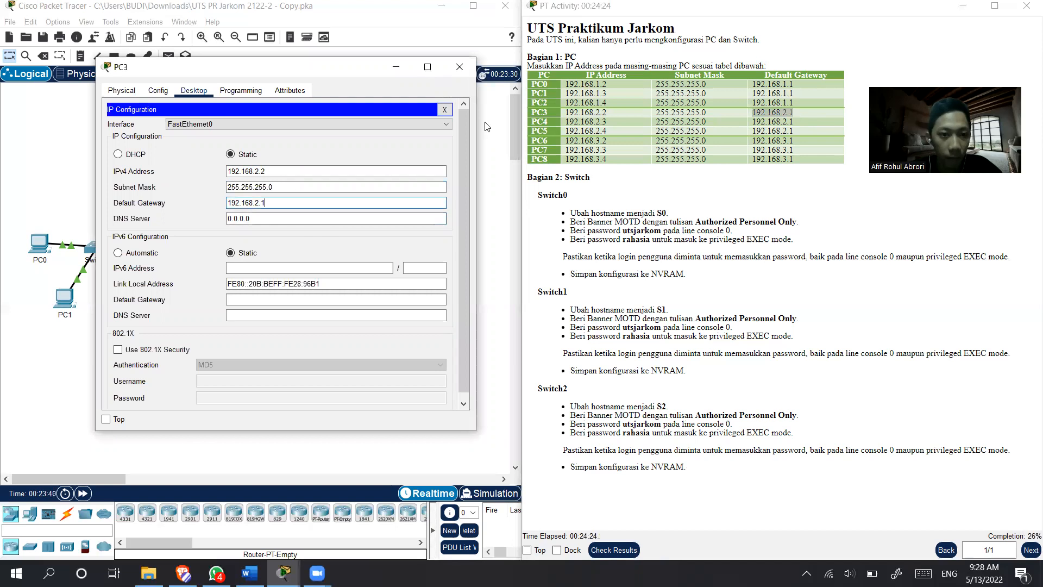
{"action": "left_click", "coordinate": [460, 66]}
- In PC4's IP configuration, copy in the IPv4 address 192.168.2.3 from the instruction table and fill in subnet mask 255.255.255.0
{"action": "left_click", "coordinate": [221, 288]}
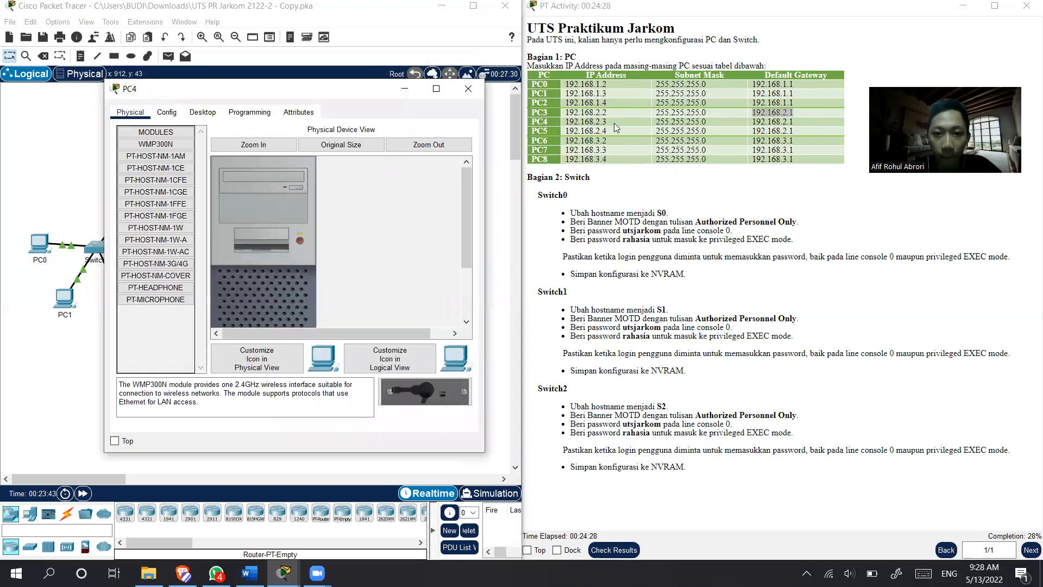
{"action": "left_click_drag", "start_coordinate": [614, 123], "coordinate": [566, 121]}
{"action": "key", "text": "ctrl+c"}
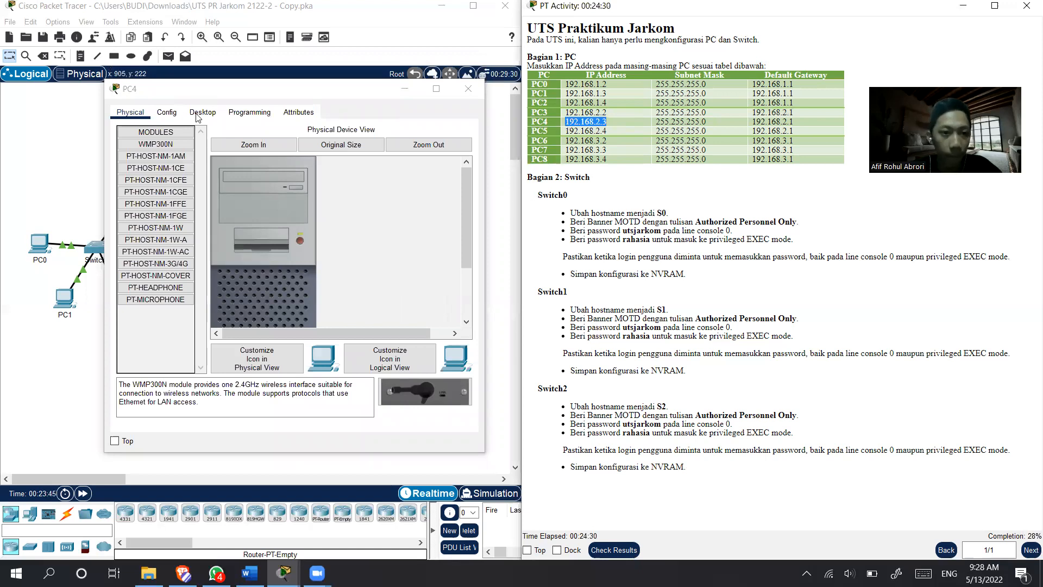
{"action": "left_click", "coordinate": [203, 112]}
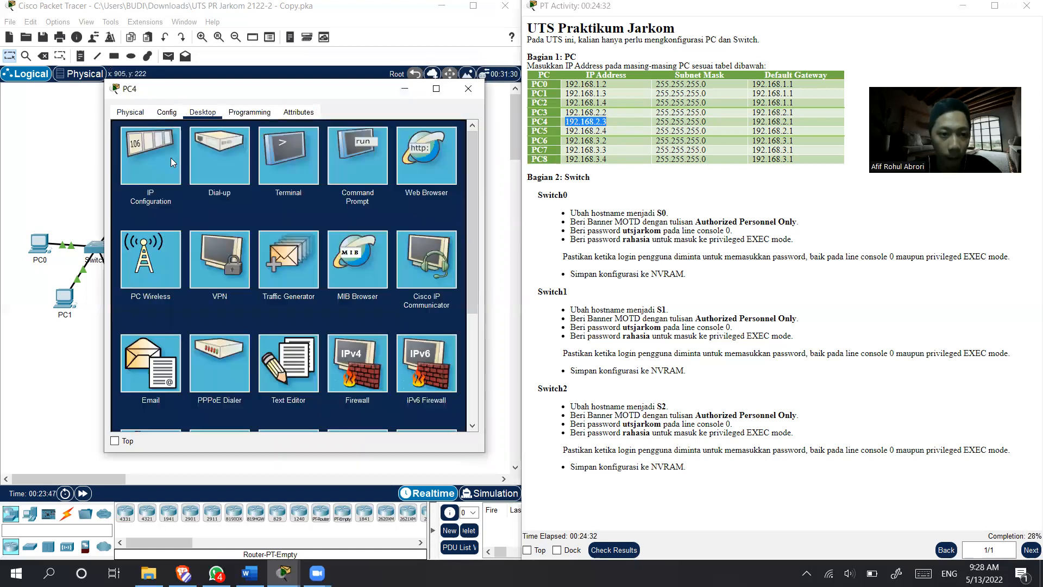
{"action": "left_click", "coordinate": [150, 155]}
{"action": "left_click", "coordinate": [292, 193]}
{"action": "key", "text": "ctrl+v"}
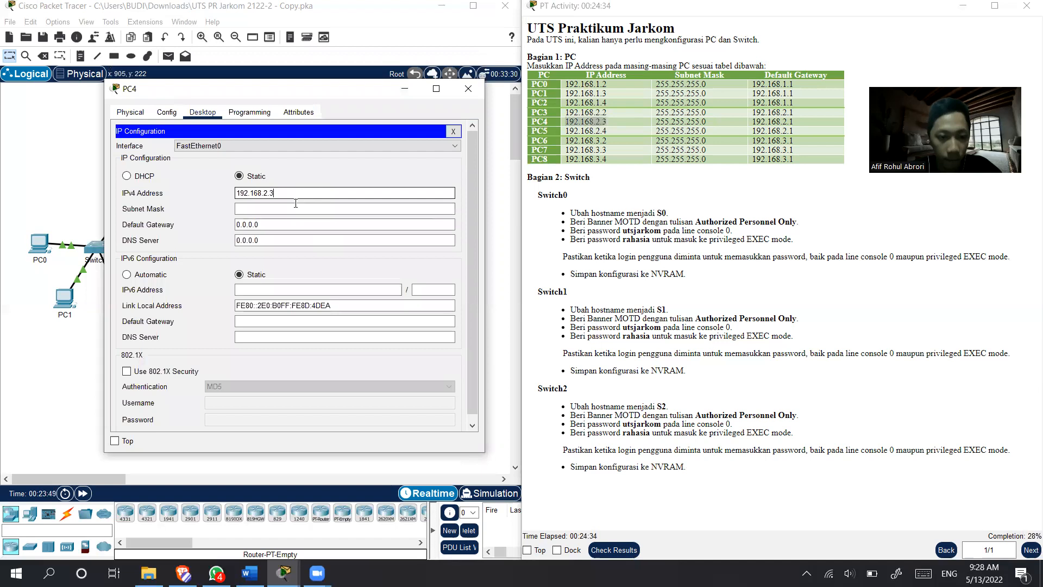
{"action": "left_click", "coordinate": [292, 208]}
{"action": "left_click", "coordinate": [368, 224]}
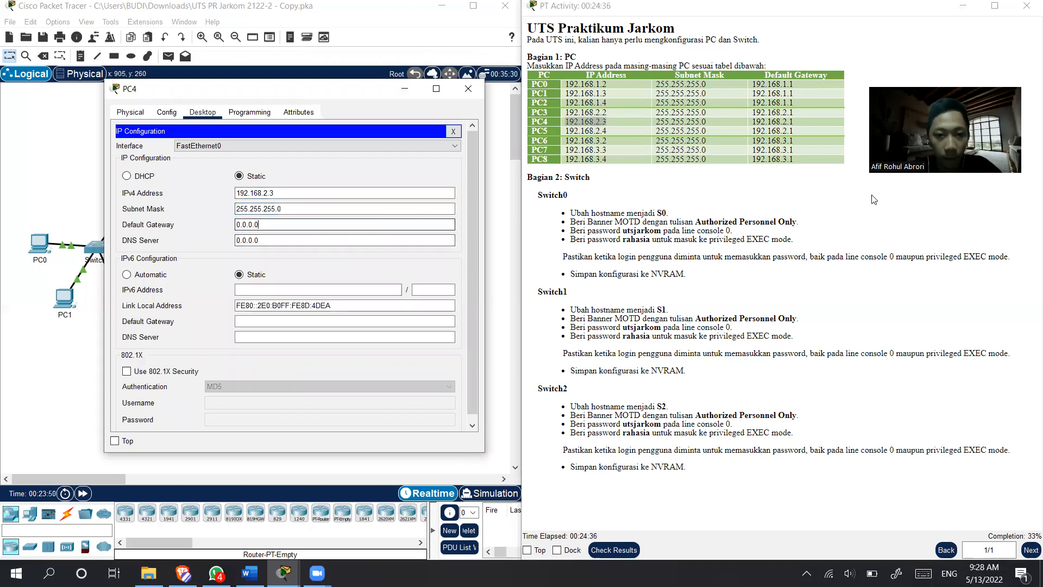
- Replace PC4's default gateway with 192.168.2.1 copied from the instruction table, without leading spaces, and close the PC4 window
{"action": "left_click_drag", "start_coordinate": [799, 123], "coordinate": [735, 123]}
{"action": "key", "text": "ctrl+c"}
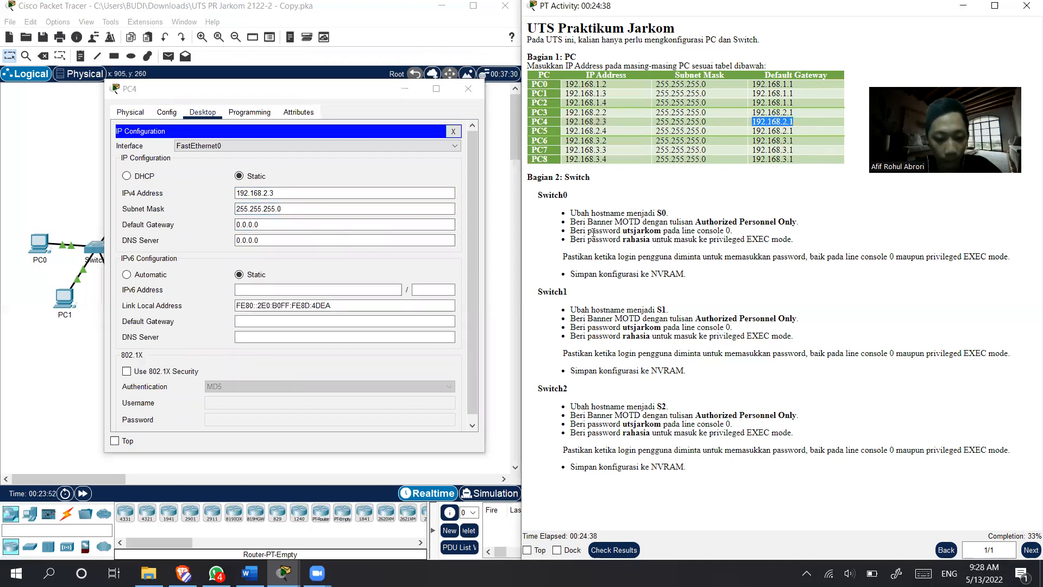
{"action": "left_click_drag", "start_coordinate": [349, 223], "coordinate": [212, 222]}
{"action": "key", "text": "ctrl+v"}
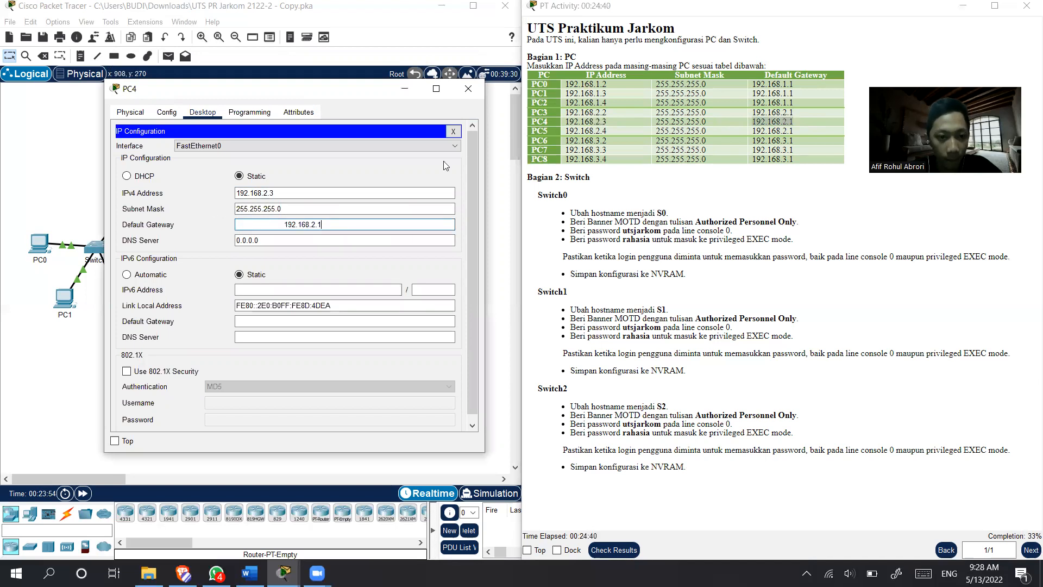
{"action": "left_click_drag", "start_coordinate": [283, 224], "coordinate": [195, 227]}
{"action": "key", "text": "BackSpace"}
{"action": "key", "text": "Delete"}
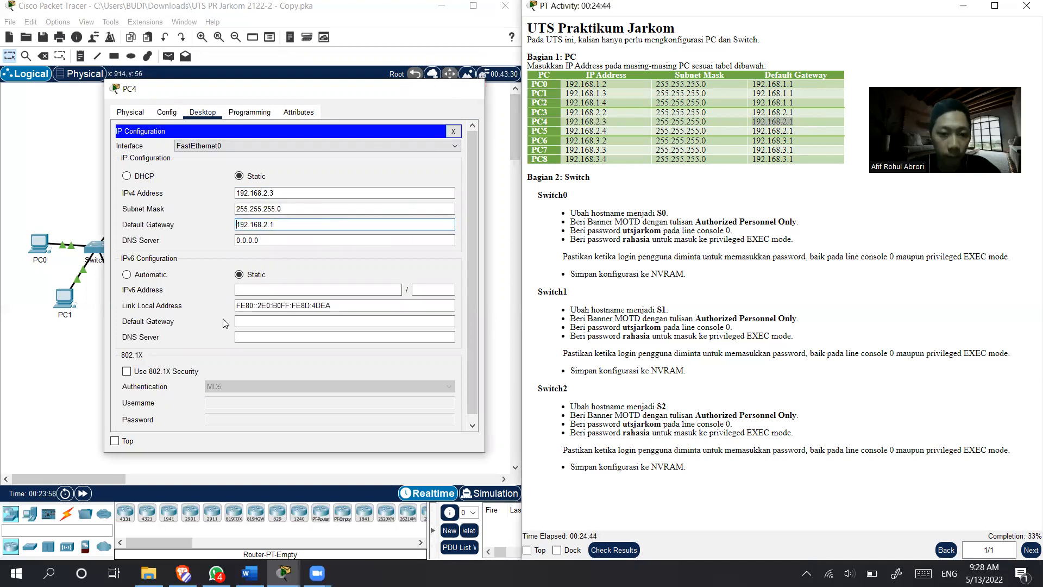
{"action": "left_click", "coordinate": [468, 88]}
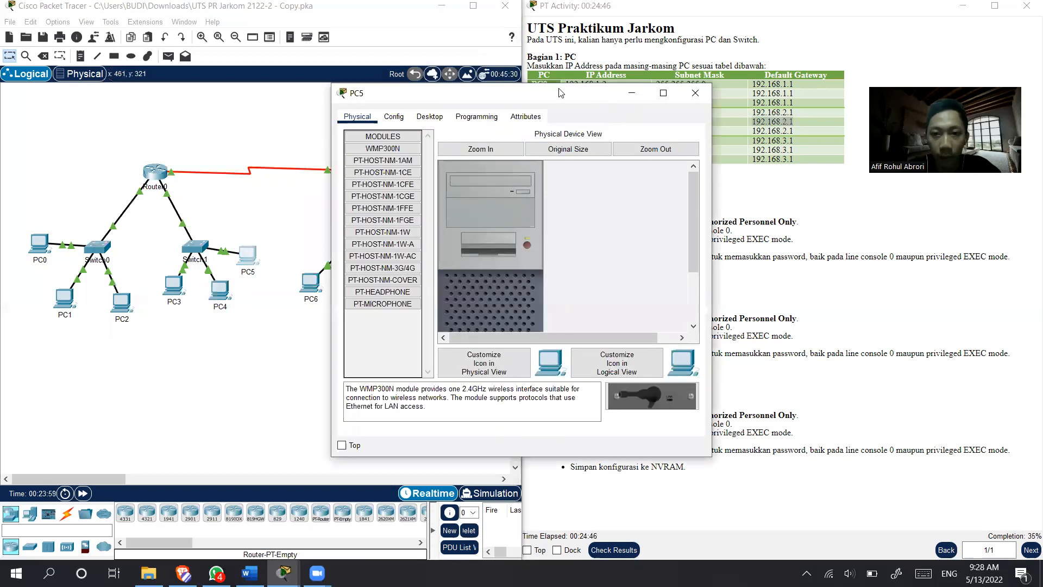
- In PC5's IP configuration, copy in the IPv4 address 192.168.2.4 from the instruction table and fill in subnet mask 255.255.255.0
{"action": "left_click_drag", "start_coordinate": [561, 93], "coordinate": [335, 76]}
{"action": "left_click_drag", "start_coordinate": [607, 131], "coordinate": [565, 132]}
{"action": "key", "text": "ctrl+c"}
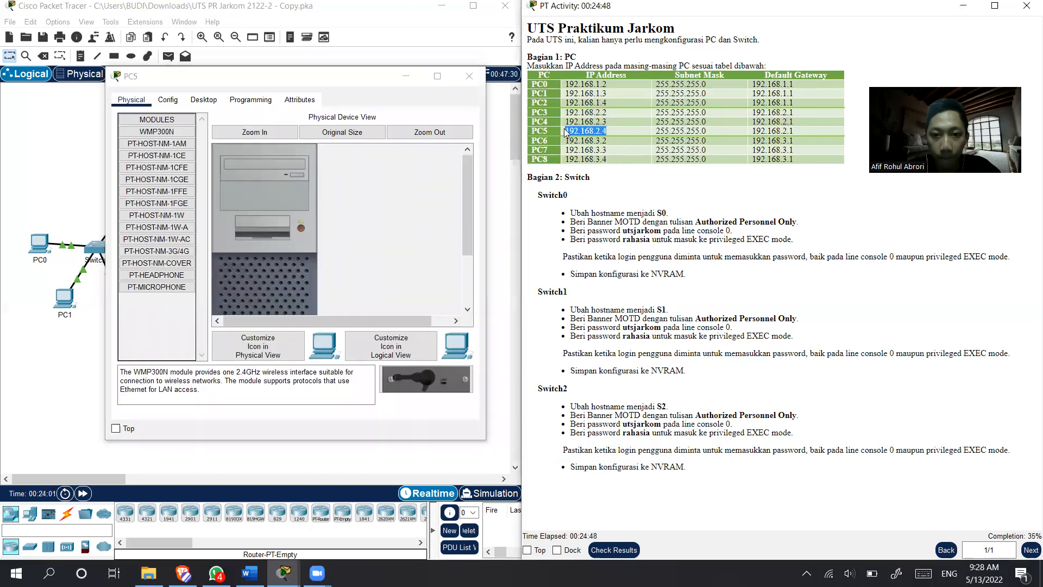
{"action": "left_click", "coordinate": [204, 99]}
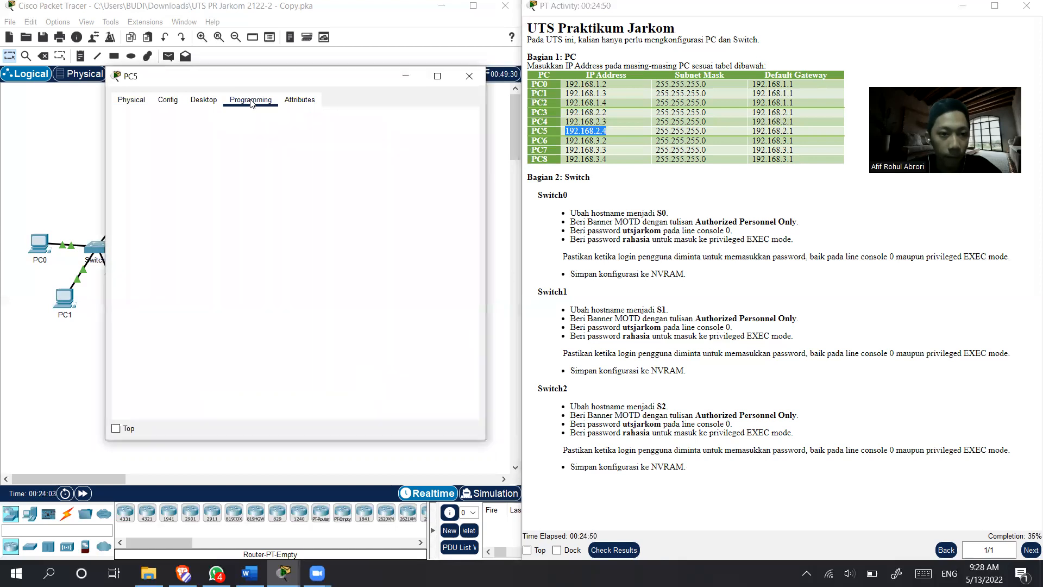
{"action": "left_click", "coordinate": [170, 160]}
{"action": "left_click", "coordinate": [299, 182]}
{"action": "key", "text": "ctrl+v"}
{"action": "left_click", "coordinate": [294, 199]}
- Replace PC5's default gateway with 192.168.2.1 copied from the instruction table, without leading spaces, and close the PC5 window
{"action": "left_click", "coordinate": [300, 212]}
{"action": "left_click_drag", "start_coordinate": [809, 132], "coordinate": [747, 136]}
{"action": "key", "text": "ctrl+c"}
{"action": "left_click_drag", "start_coordinate": [273, 210], "coordinate": [220, 208]}
{"action": "key", "text": "ctrl+v"}
{"action": "left_click_drag", "start_coordinate": [286, 213], "coordinate": [168, 215]}
{"action": "key", "text": "BackSpace"}
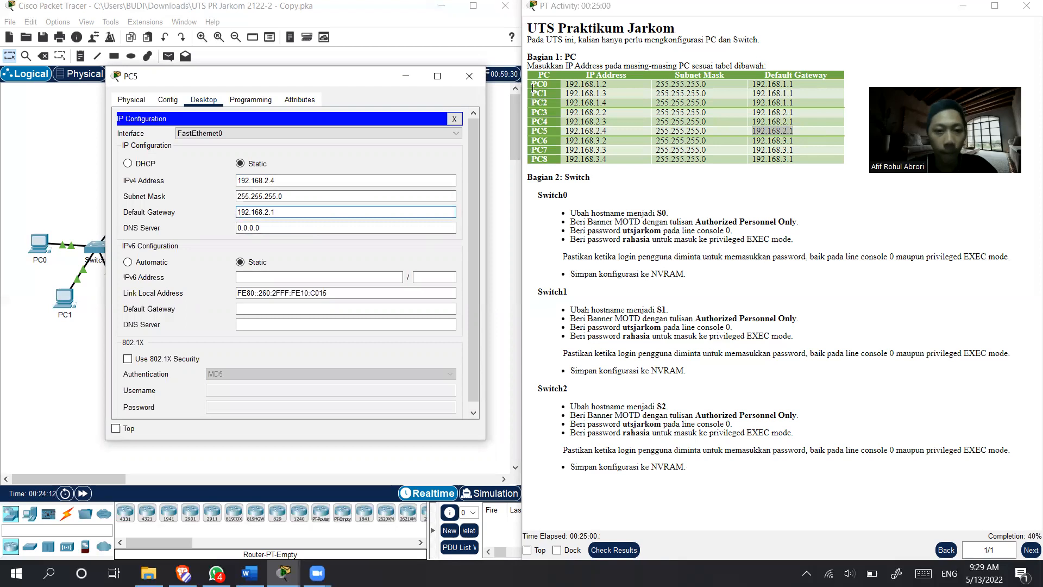
{"action": "left_click", "coordinate": [469, 75]}
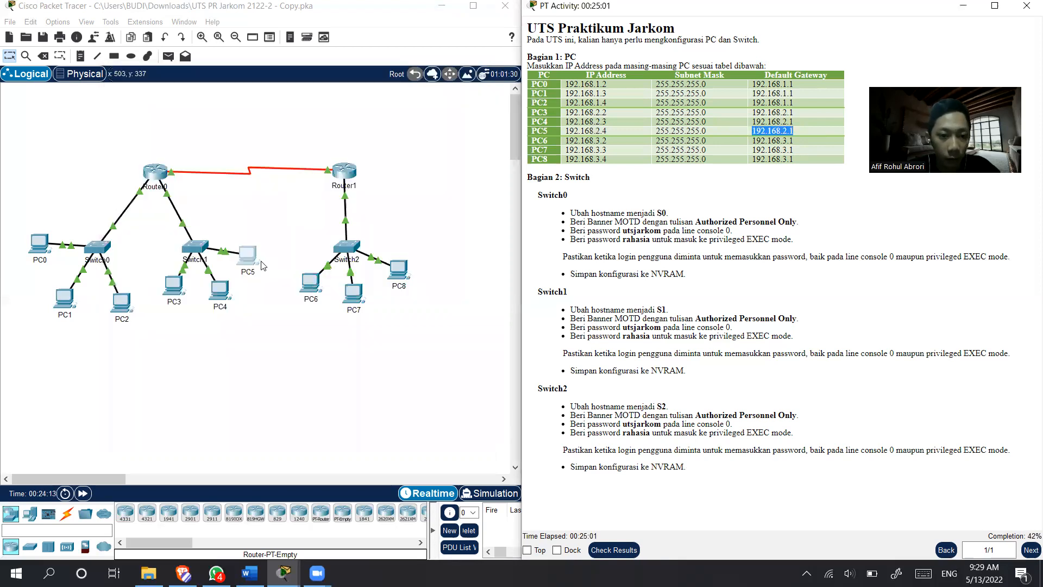
- Open PC6's IP configuration and copy in the IPv4 address 192.168.3.2 from the instruction table
{"action": "left_click", "coordinate": [309, 284]}
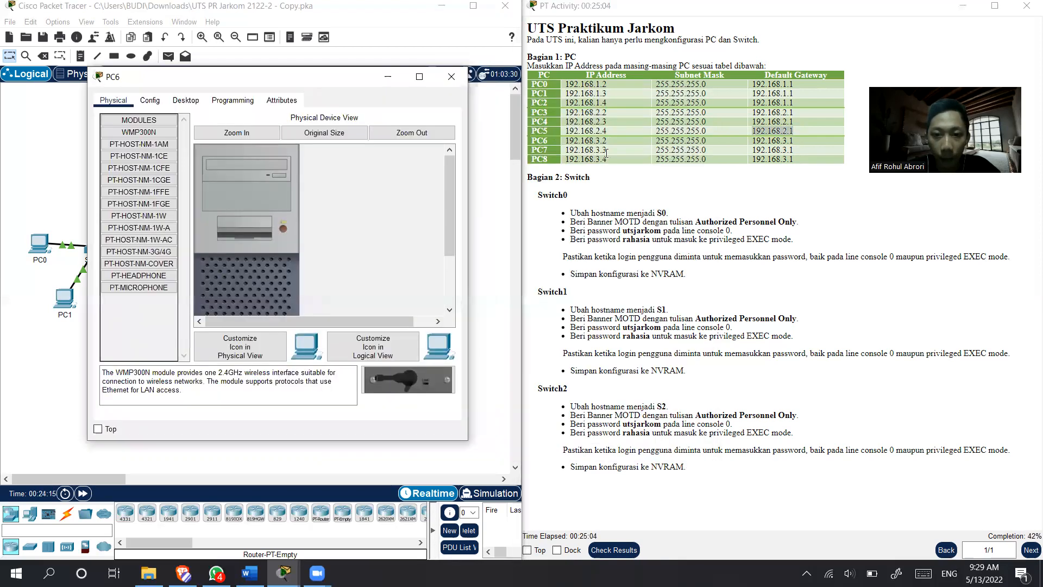
{"action": "left_click_drag", "start_coordinate": [609, 143], "coordinate": [556, 147]}
{"action": "key", "text": "ctrl+c"}
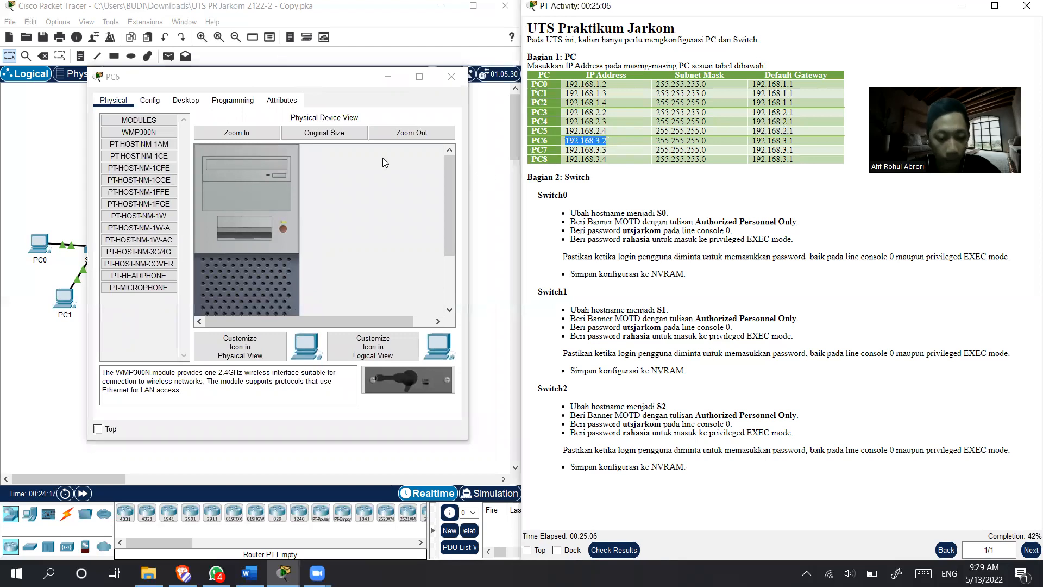
{"action": "left_click", "coordinate": [186, 100]}
{"action": "left_click", "coordinate": [133, 140]}
{"action": "left_click", "coordinate": [293, 185]}
{"action": "key", "text": "ctrl+v"}
{"action": "key", "text": "Tab"}
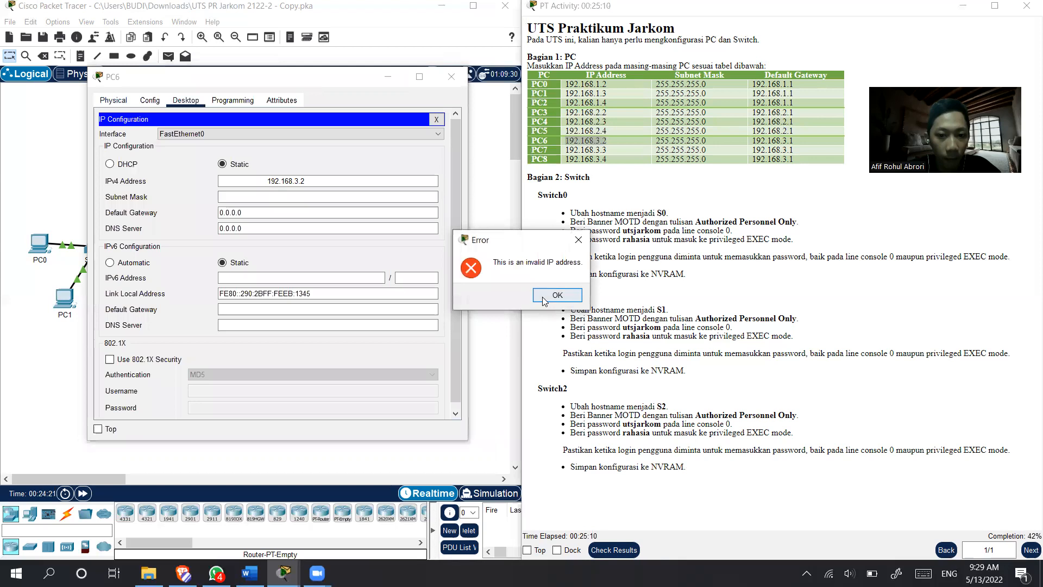
- Remove the leading spaces from PC6's IPv4 address so it reads 192.168.3.2, and fill in subnet mask 255.255.255.0
{"action": "left_click", "coordinate": [543, 297]}
{"action": "left_click_drag", "start_coordinate": [270, 181], "coordinate": [194, 186]}
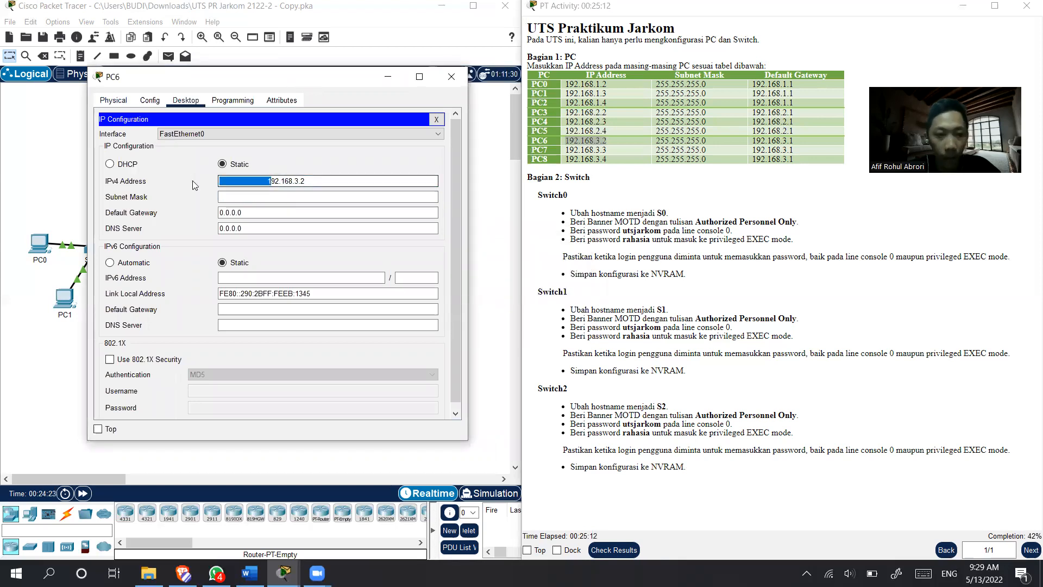
{"action": "key", "text": "BackSpace"}
{"action": "type", "text": "1"}
{"action": "left_click", "coordinate": [261, 199]}
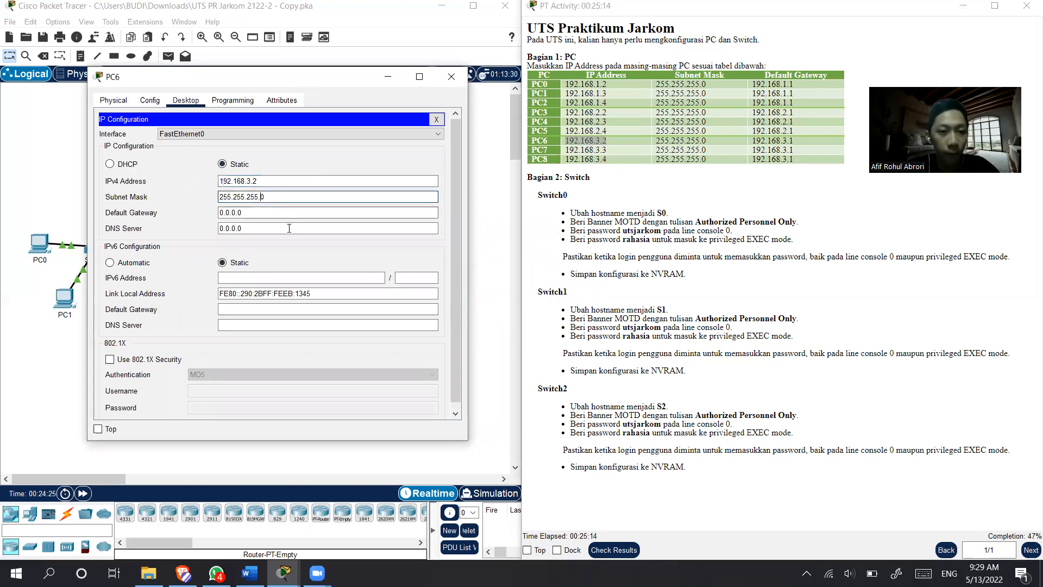
- Replace PC6's default gateway with 192.168.3.1 copied from the instruction table and close the PC6 window
{"action": "left_click_drag", "start_coordinate": [797, 141], "coordinate": [754, 141]}
{"action": "key", "text": "ctrl+c"}
{"action": "double_click", "coordinate": [272, 212]}
{"action": "key", "text": "ctrl+v"}
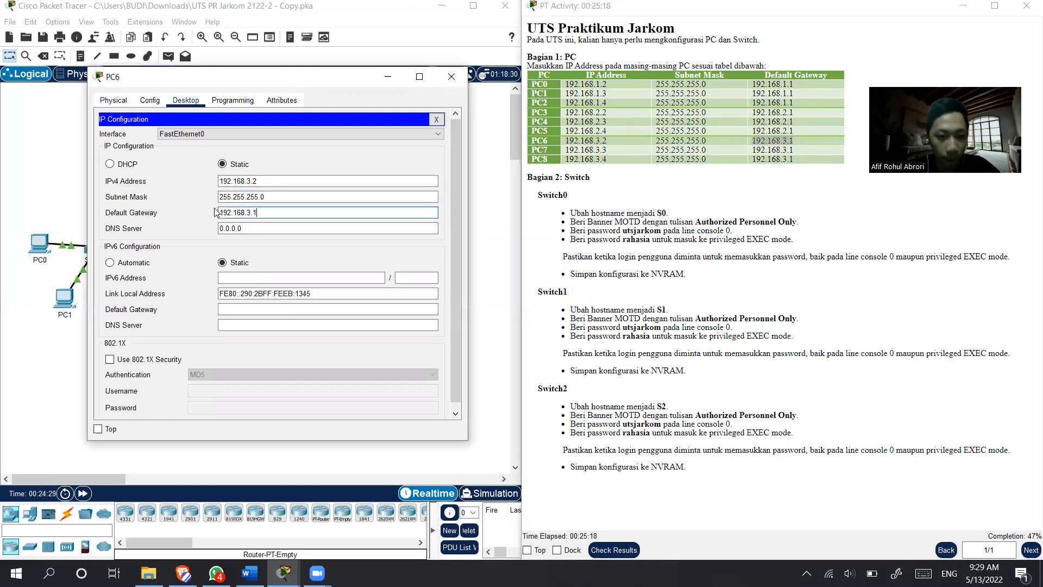
{"action": "left_click", "coordinate": [451, 77]}
- In PC7's IP configuration, copy in the IPv4 address 192.168.3.3 from the instruction table and fill in subnet mask 255.255.255.0
{"action": "left_click", "coordinate": [432, 275]}
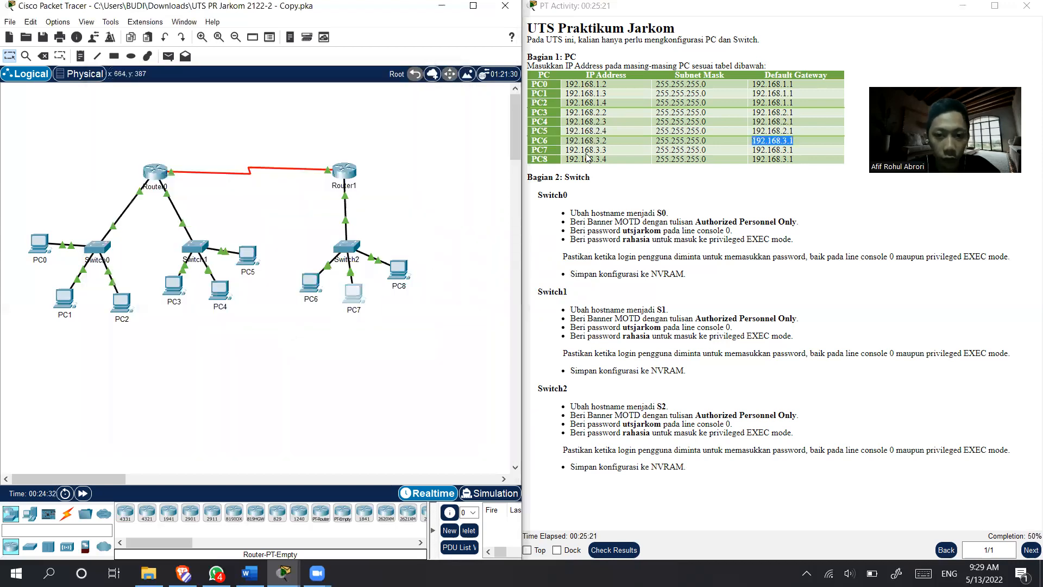
{"action": "left_click_drag", "start_coordinate": [581, 100], "coordinate": [308, 92]}
{"action": "left_click", "coordinate": [169, 108]}
{"action": "left_click", "coordinate": [118, 154]}
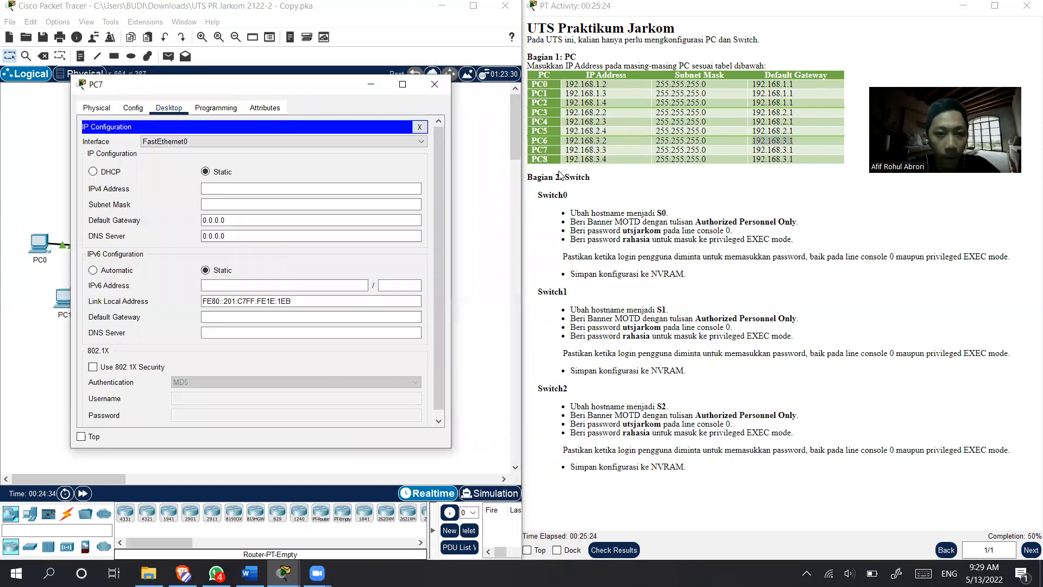
{"action": "left_click_drag", "start_coordinate": [618, 151], "coordinate": [572, 151]}
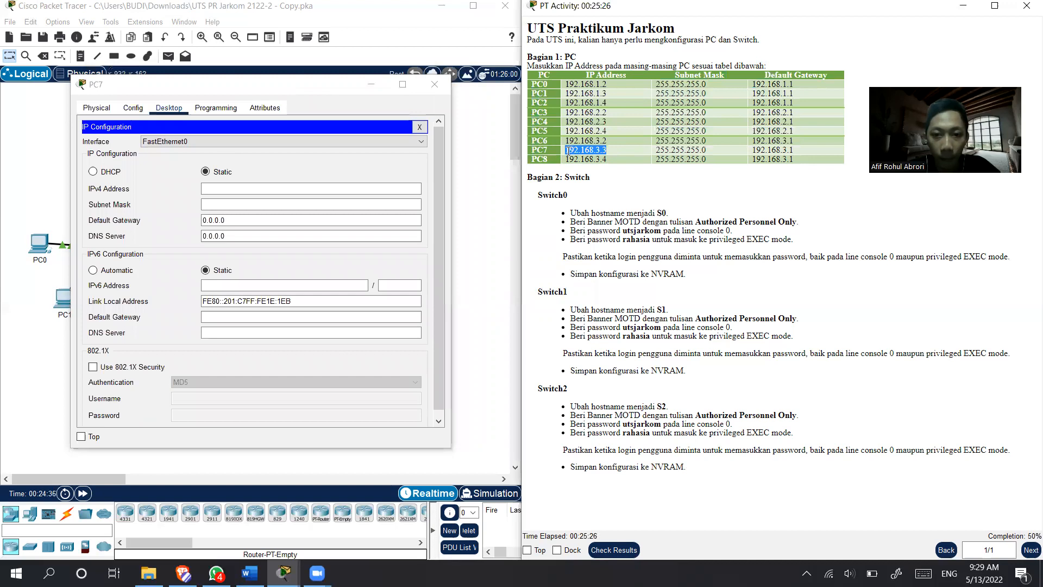
{"action": "left_click", "coordinate": [230, 189]}
{"action": "type", "text": "192.168.3.3"}
{"action": "left_click", "coordinate": [207, 205]}
- Replace PC7's default gateway with 192.168.3.1 copied from the instruction table and close the PC7 window
{"action": "left_click", "coordinate": [251, 223]}
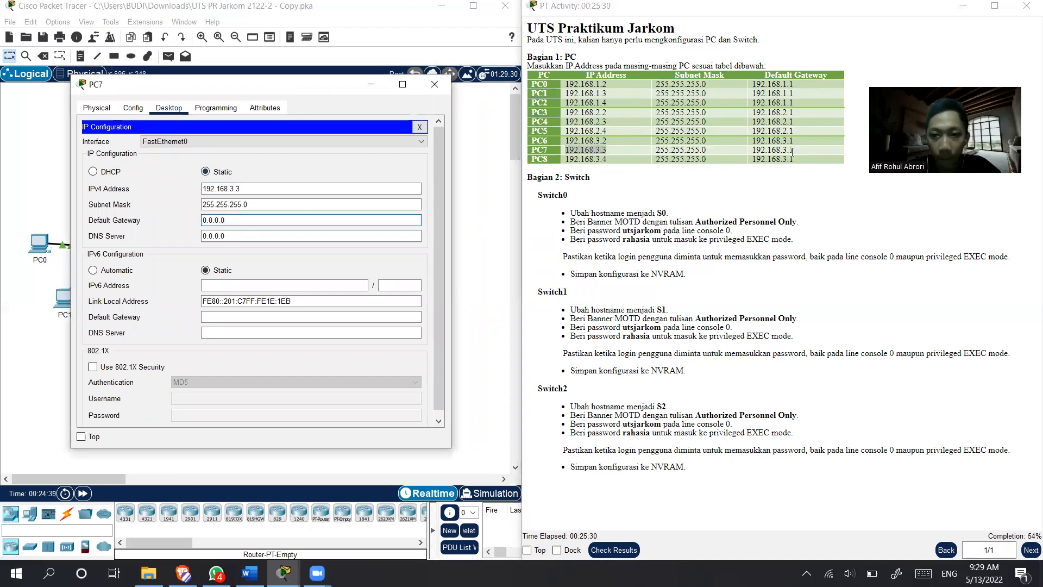
{"action": "left_click_drag", "start_coordinate": [795, 150], "coordinate": [745, 158]}
{"action": "key", "text": "ctrl+c"}
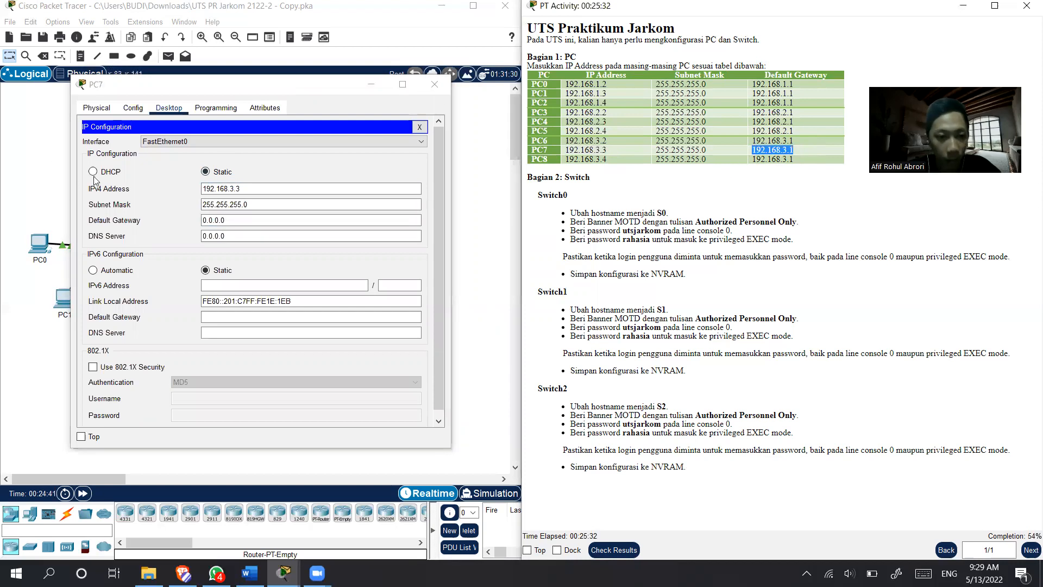
{"action": "left_click_drag", "start_coordinate": [277, 237], "coordinate": [172, 232]}
{"action": "left_click_drag", "start_coordinate": [245, 219], "coordinate": [152, 222]}
{"action": "key", "text": "ctrl+v"}
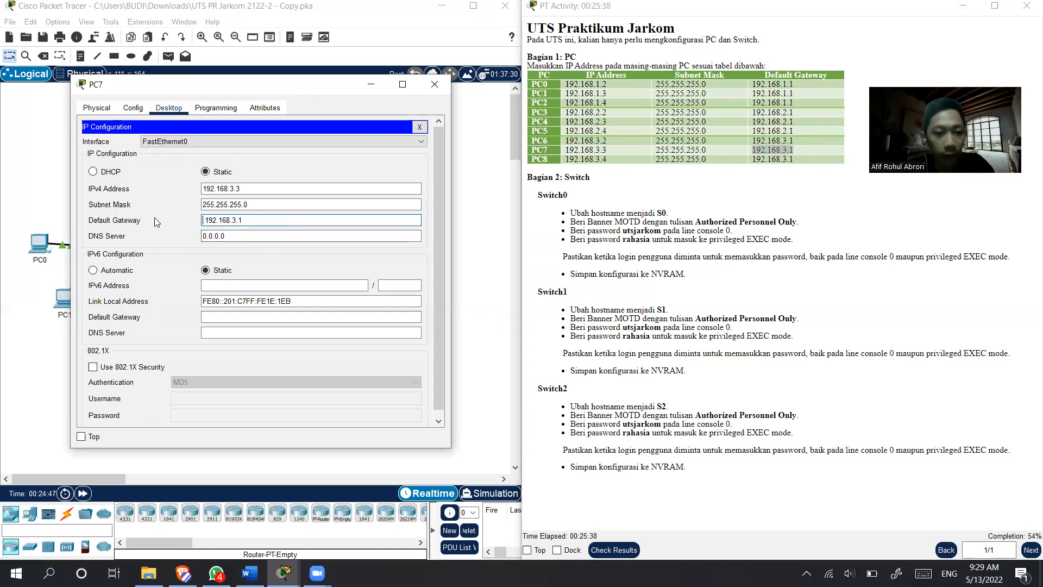
{"action": "left_click", "coordinate": [435, 84]}
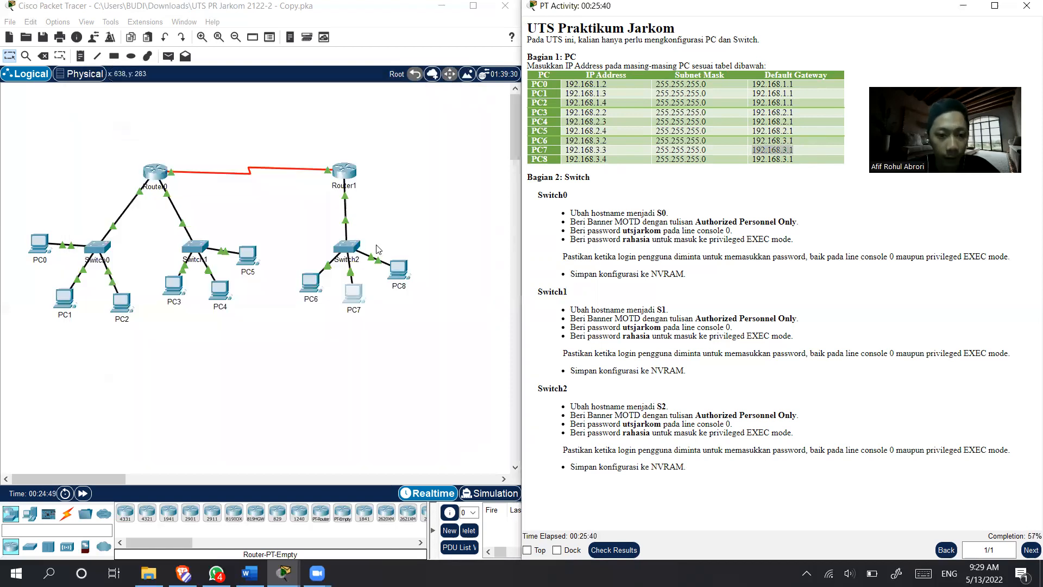
- In PC8's IP configuration, copy in the IPv4 address 192.168.3.4 from the instruction table and fill in subnet mask 255.255.255.0
{"action": "left_click", "coordinate": [398, 269]}
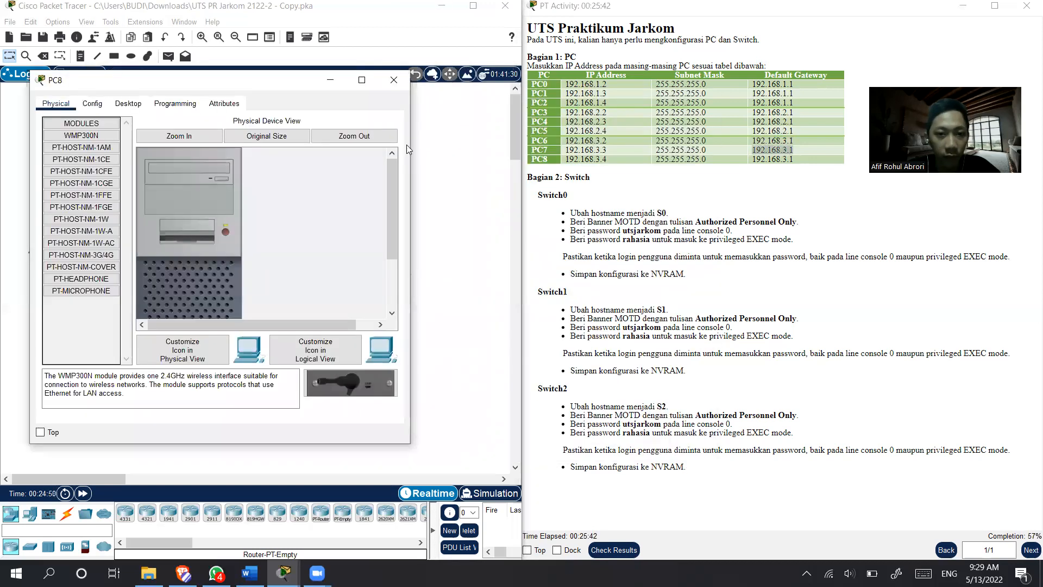
{"action": "left_click_drag", "start_coordinate": [284, 87], "coordinate": [322, 87]}
{"action": "left_click", "coordinate": [167, 103]}
{"action": "left_click", "coordinate": [157, 132]}
{"action": "left_click_drag", "start_coordinate": [612, 159], "coordinate": [568, 161]}
{"action": "key", "text": "ctrl+c"}
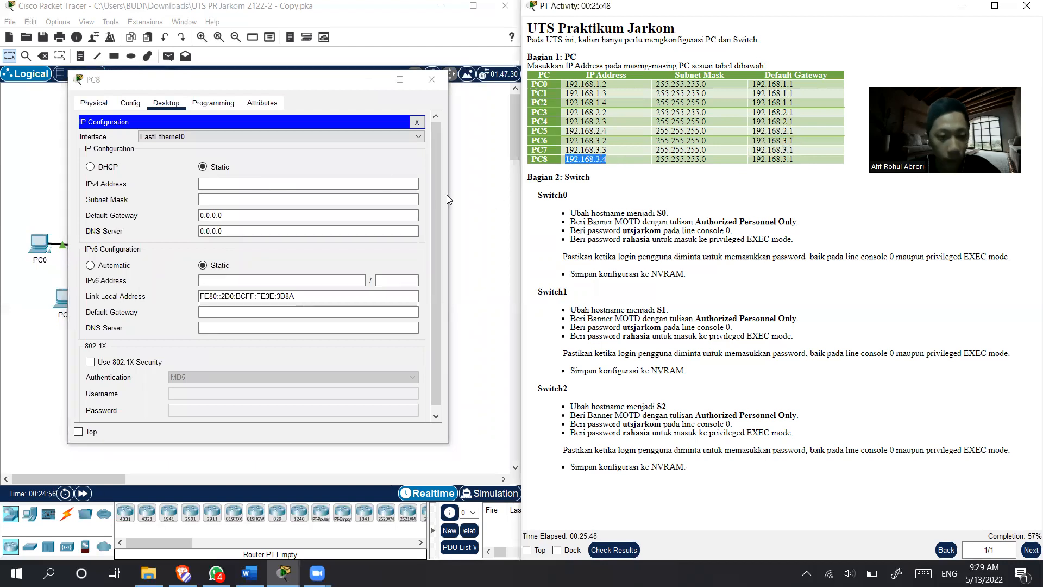
{"action": "left_click", "coordinate": [315, 184]}
{"action": "key", "text": "ctrl+v"}
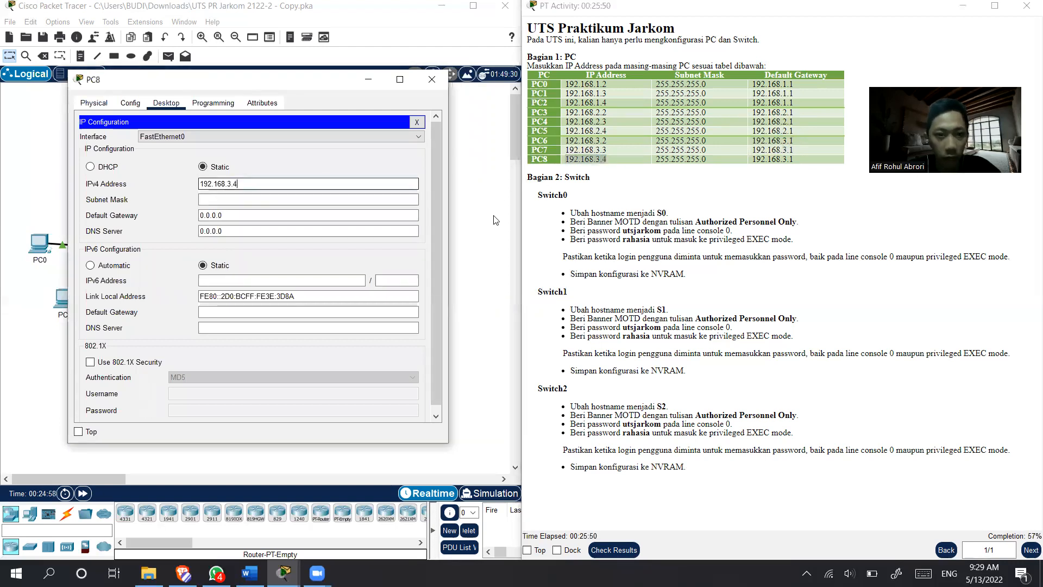
{"action": "left_click_drag", "start_coordinate": [714, 160], "coordinate": [691, 160]}
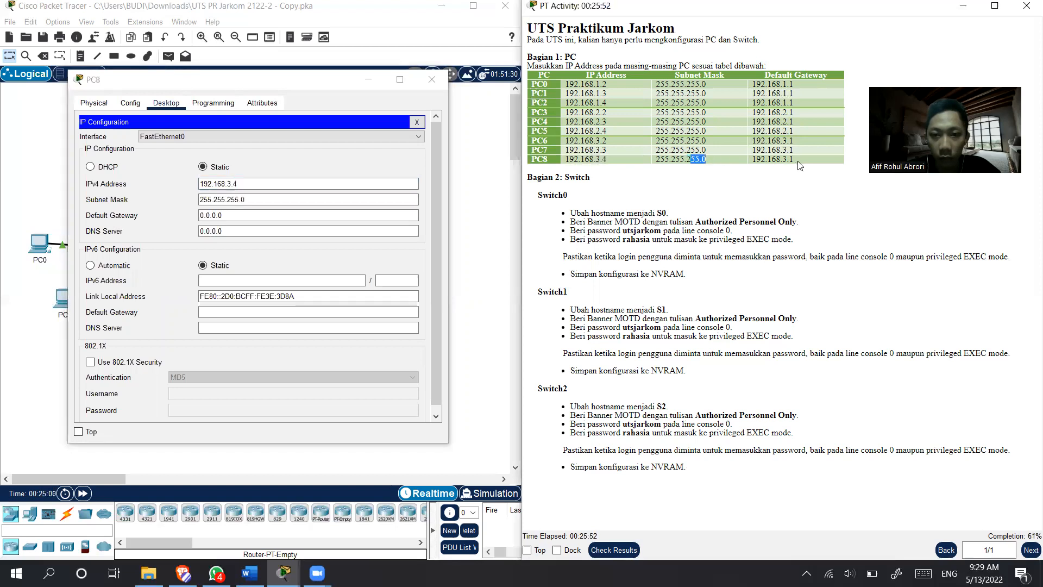
- Replace PC8's default gateway with 192.168.3.1 copied from the instruction table and close the PC8 window
{"action": "left_click_drag", "start_coordinate": [799, 159], "coordinate": [755, 159]}
{"action": "key", "text": "ctrl+c"}
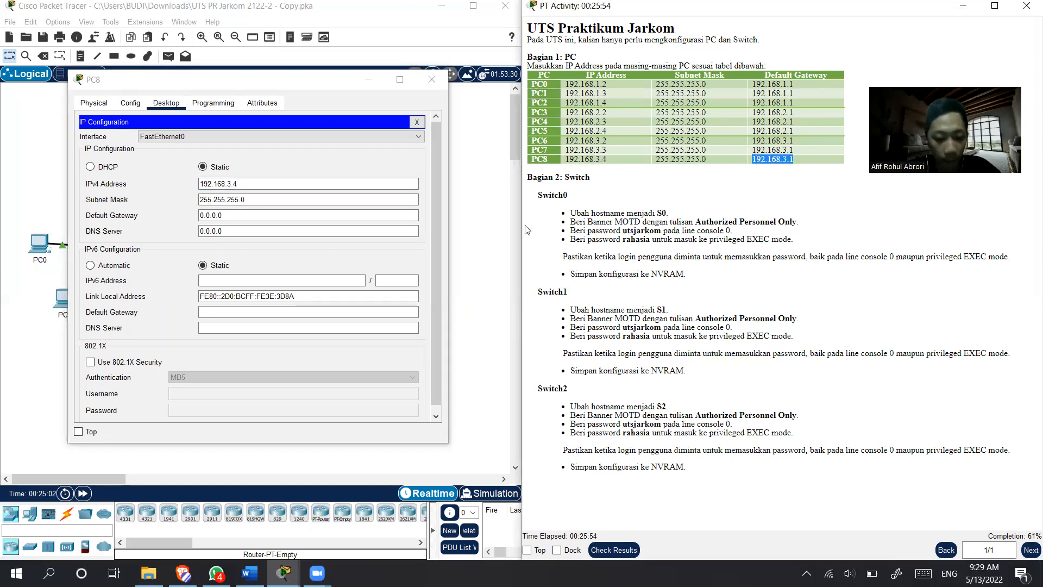
{"action": "left_click_drag", "start_coordinate": [225, 214], "coordinate": [160, 212]}
{"action": "key", "text": "ctrl+v"}
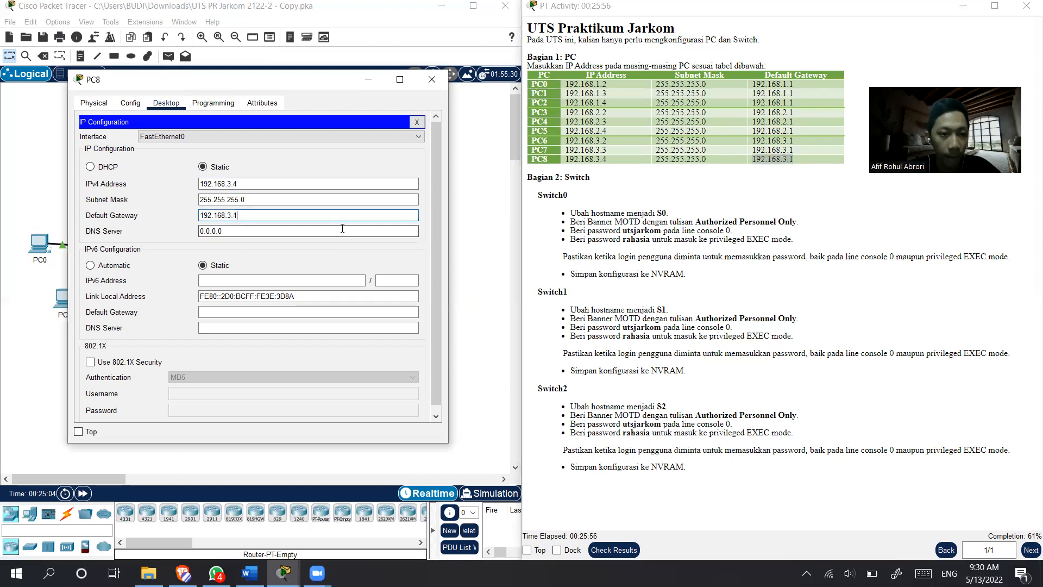
{"action": "left_click", "coordinate": [432, 79]}
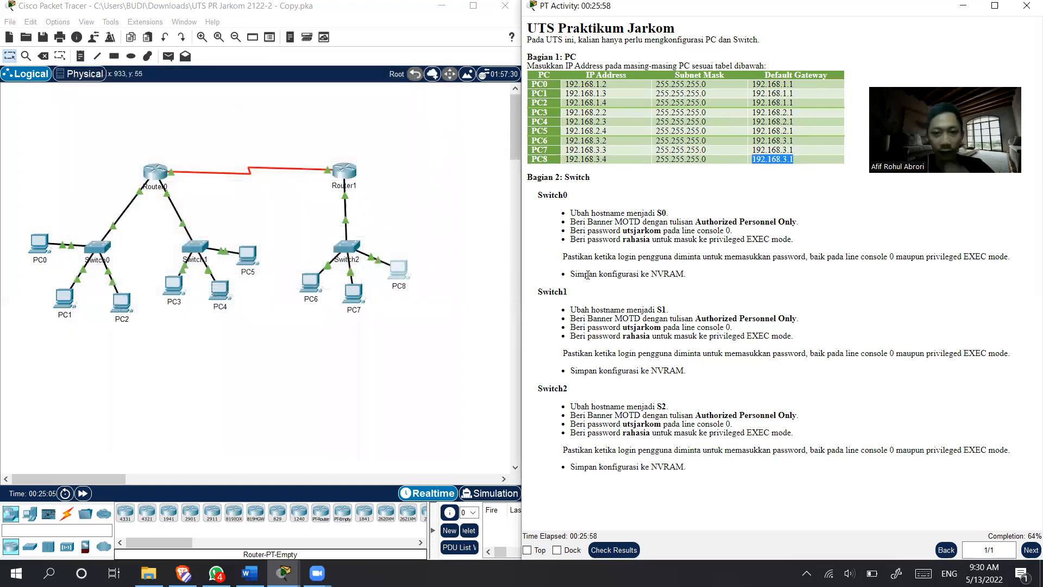
- Open Switch0's command line interface and enter global configuration mode with the commands enable and conf t
{"action": "left_click", "coordinate": [425, 347]}
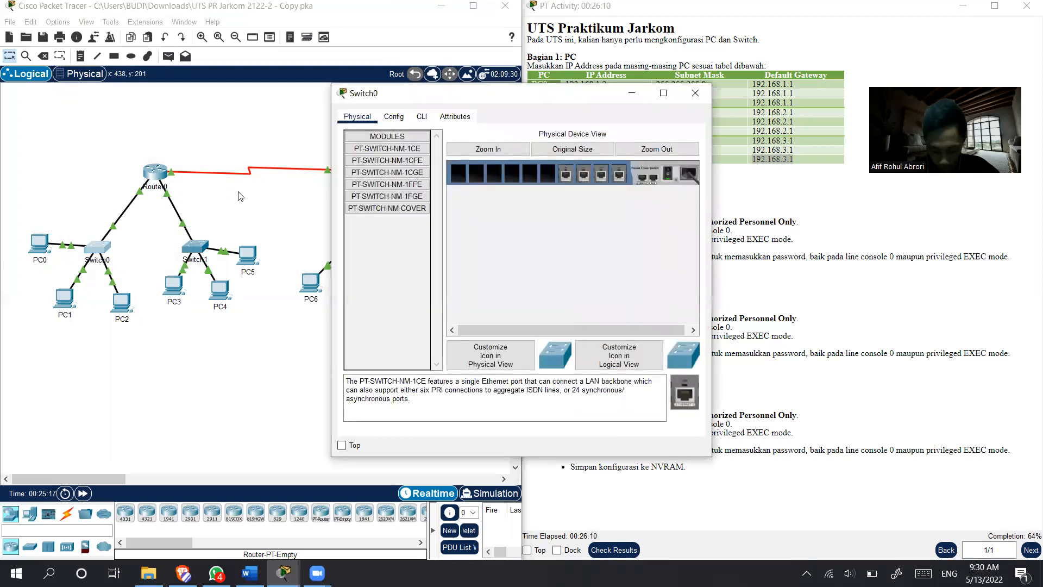
{"action": "left_click", "coordinate": [421, 116]}
{"action": "left_click_drag", "start_coordinate": [458, 87], "coordinate": [329, 60]}
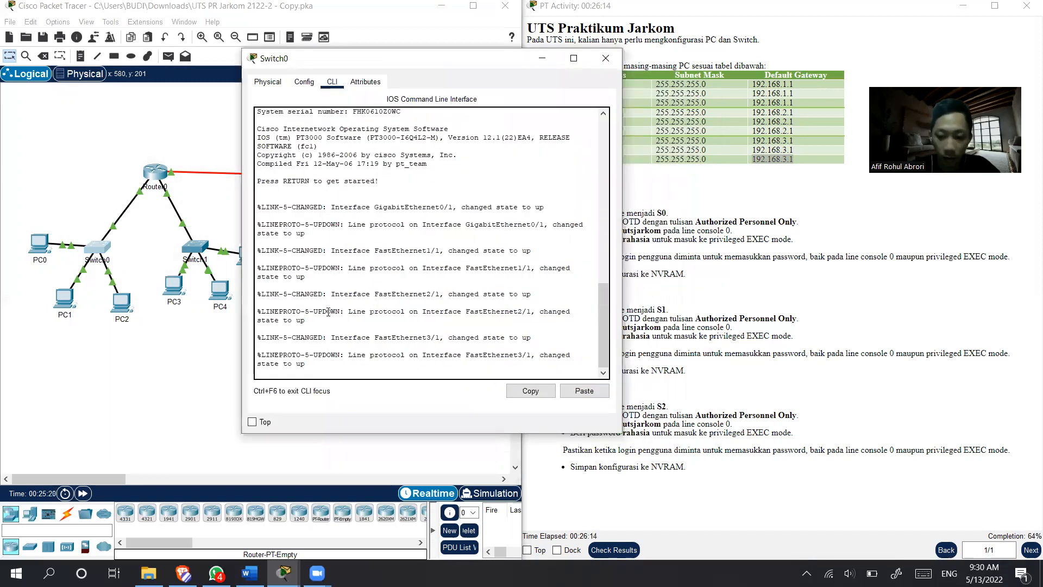
{"action": "key", "text": "Return"}
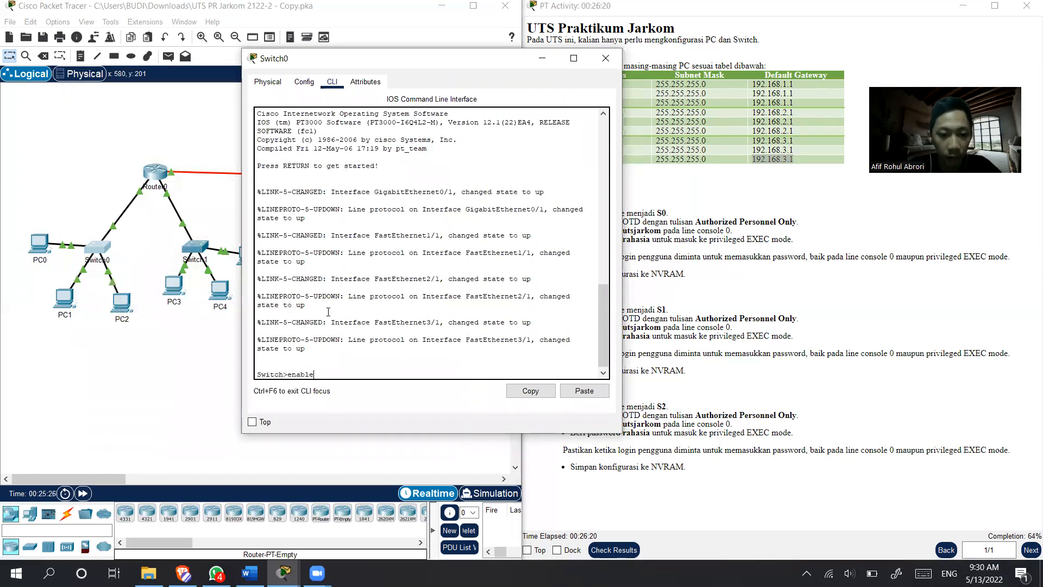
{"action": "key", "text": "Return"}
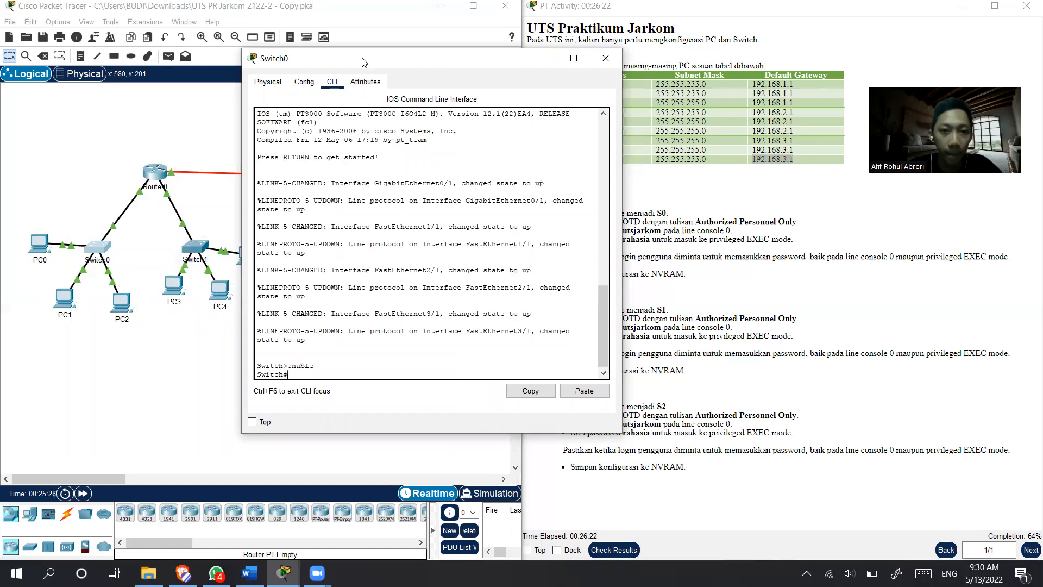
{"action": "left_click_drag", "start_coordinate": [366, 62], "coordinate": [230, 56]}
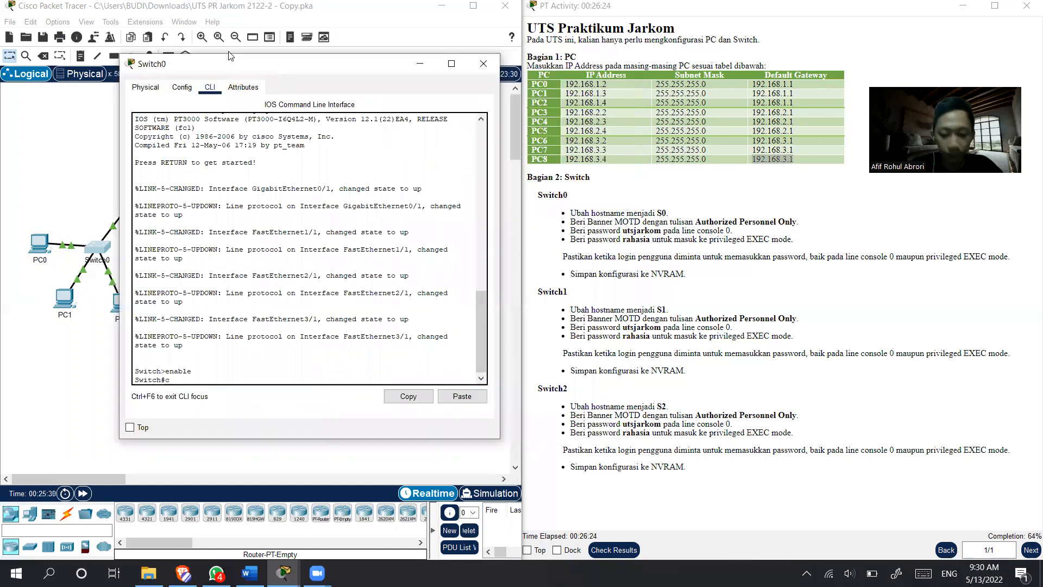
{"action": "type", "text": "conf t"}
{"action": "key", "text": "Return"}
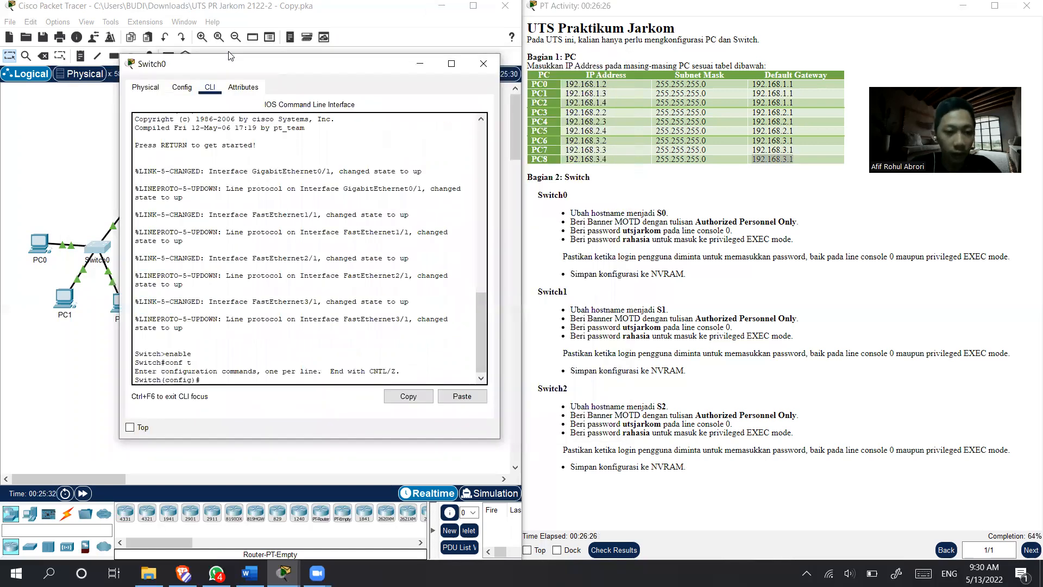
- Set Switch0's hostname to S0 with the hostname command
{"action": "type", "text": "host"}
{"action": "type", "text": "nam"}
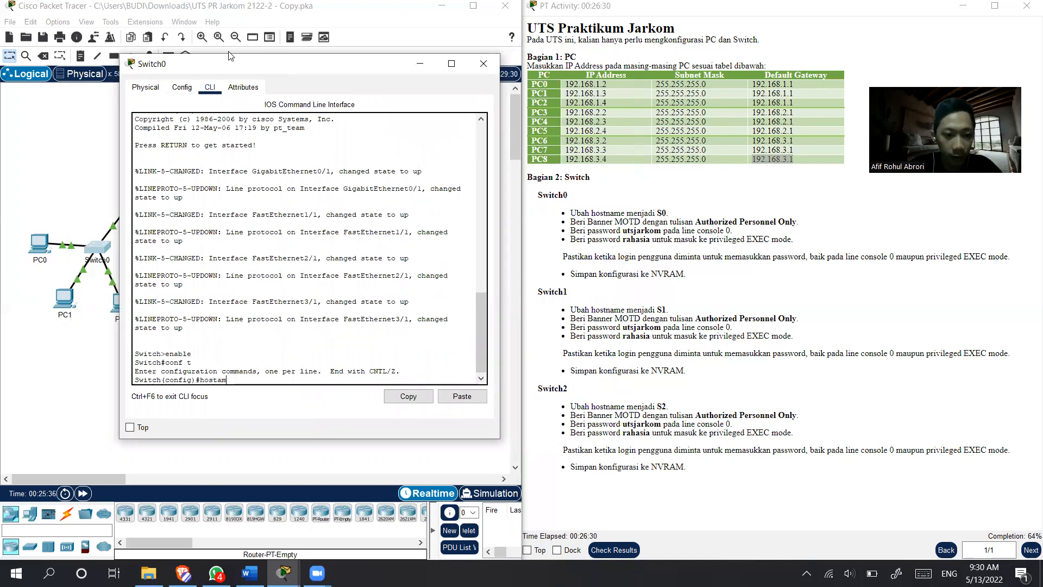
{"action": "type", "text": "e S0"}
{"action": "key", "text": "Return"}
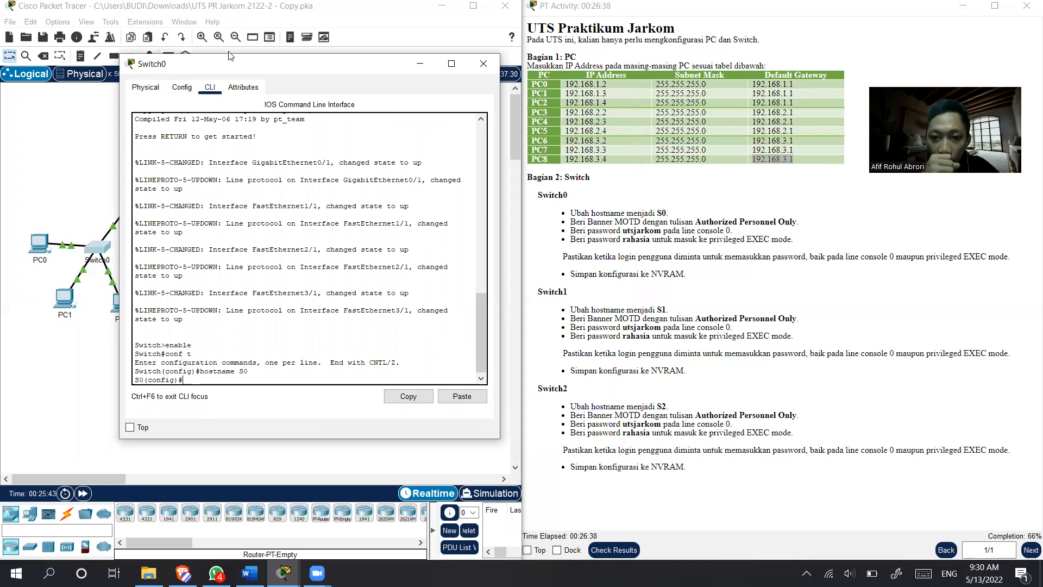
- Set Switch0's message-of-the-day banner to "Authorized Personnel Only" with the banner motd command
{"action": "type", "text": "banner motd"}
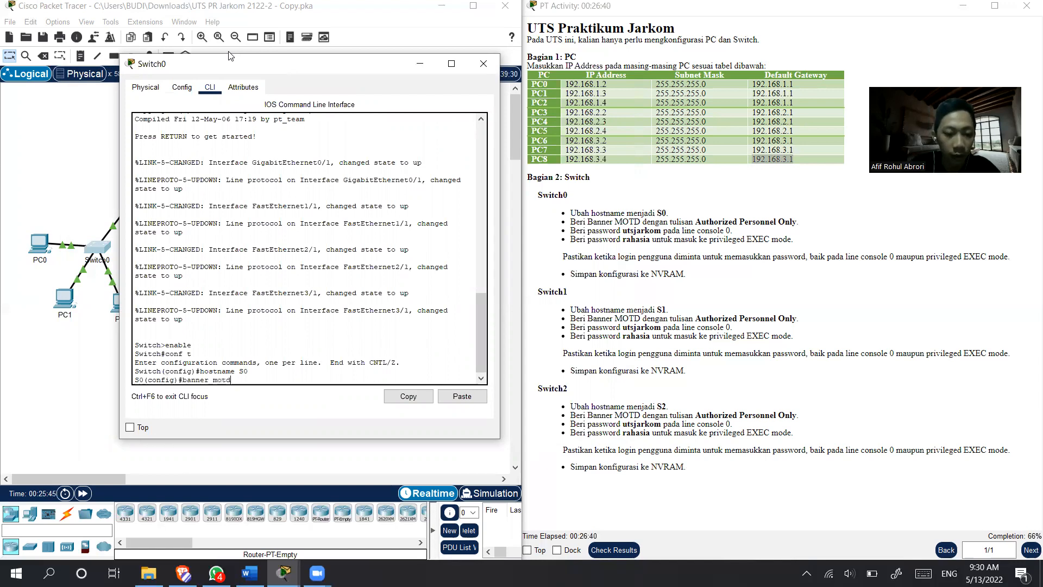
{"action": "type", "text": " \"Auth"}
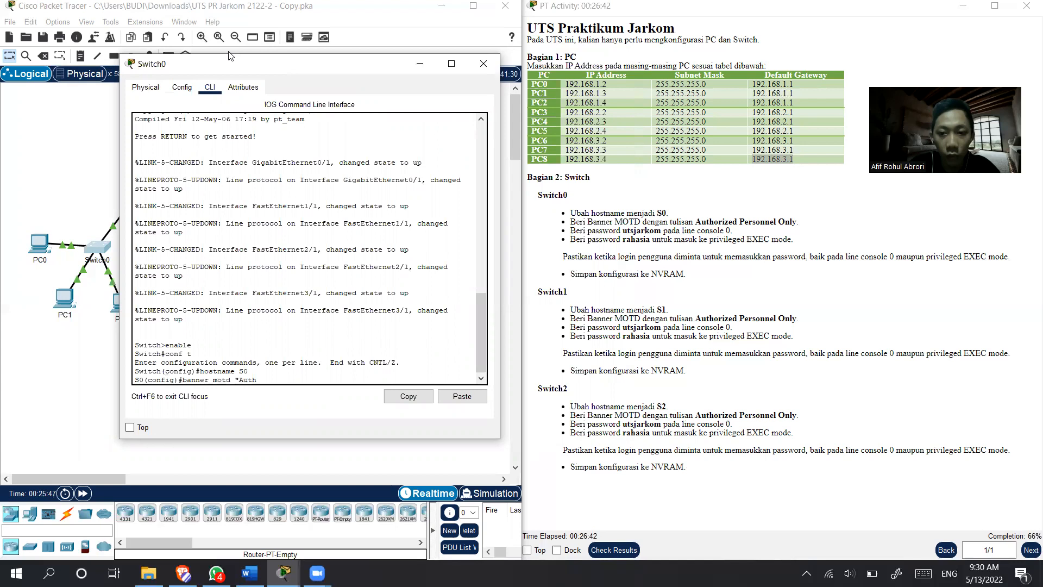
{"action": "type", "text": "ori"}
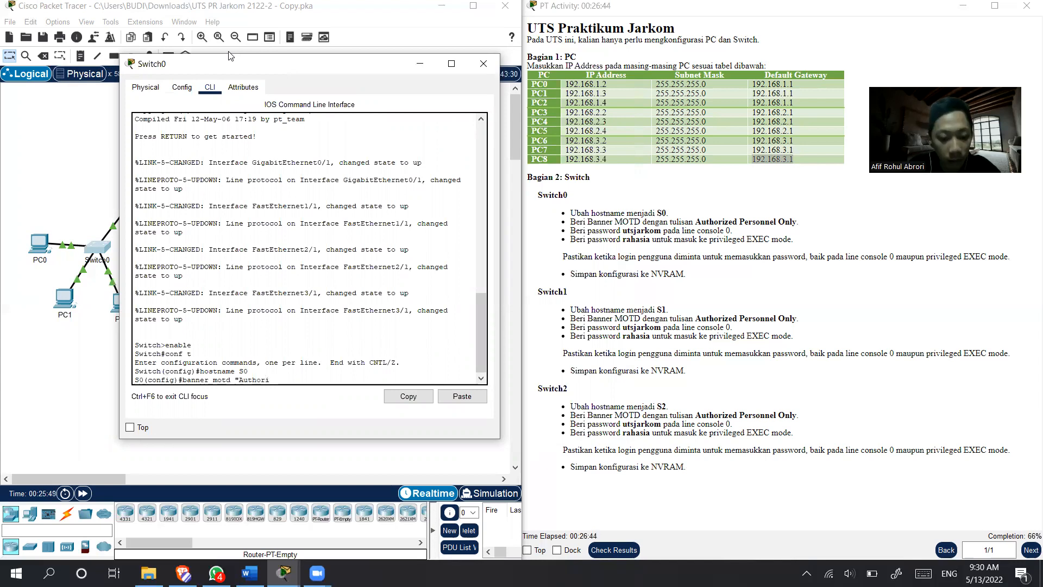
{"action": "type", "text": "zed Per"}
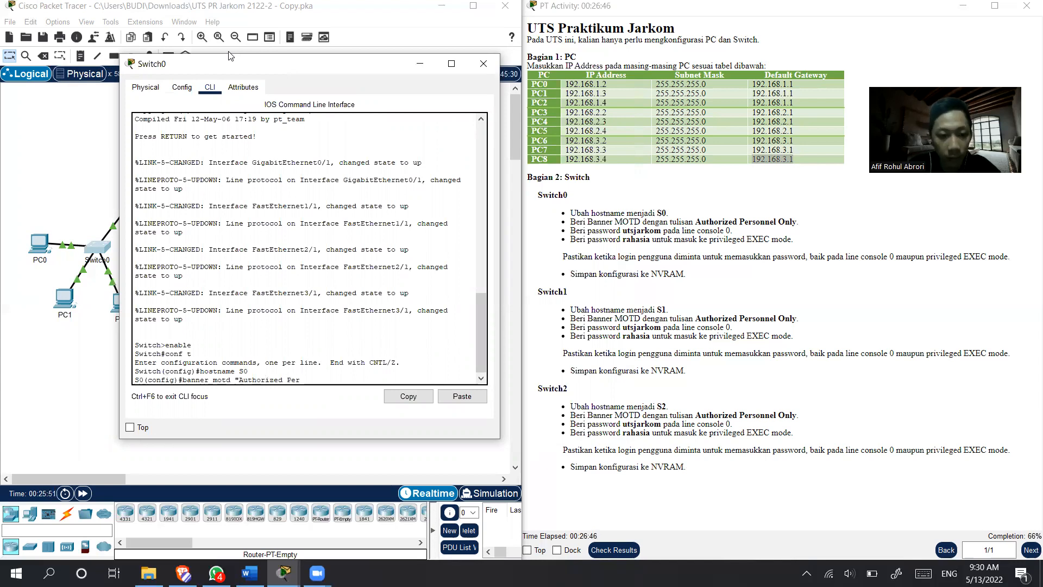
{"action": "type", "text": "sonnel"}
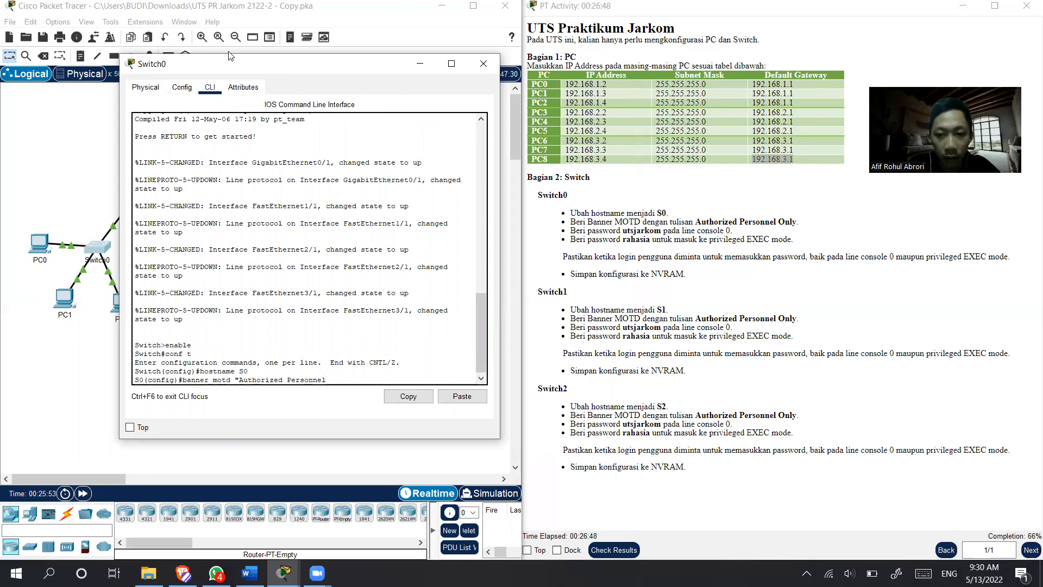
{"action": "type", "text": " Only"}
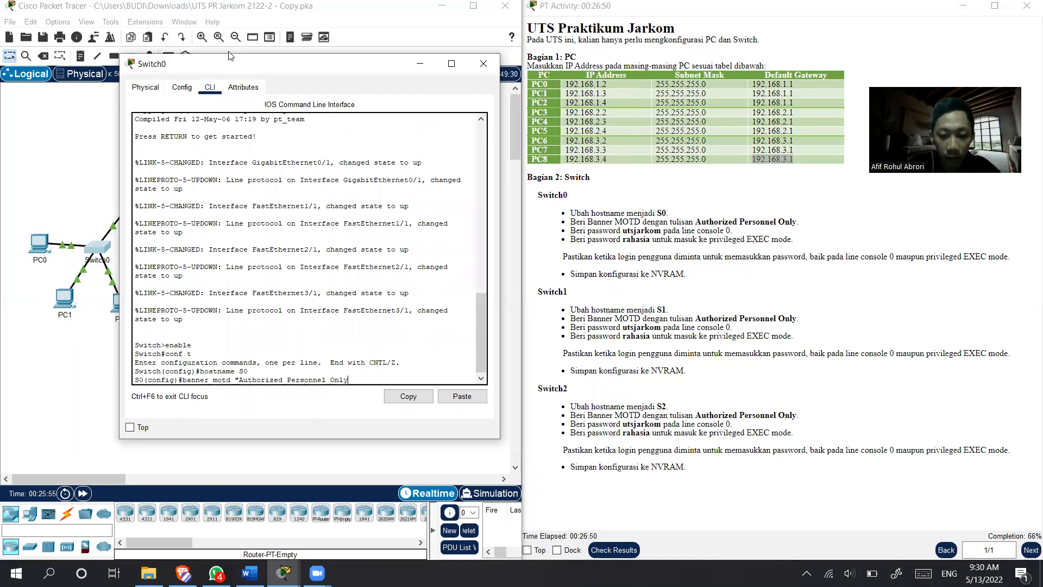
{"action": "key", "text": "Return"}
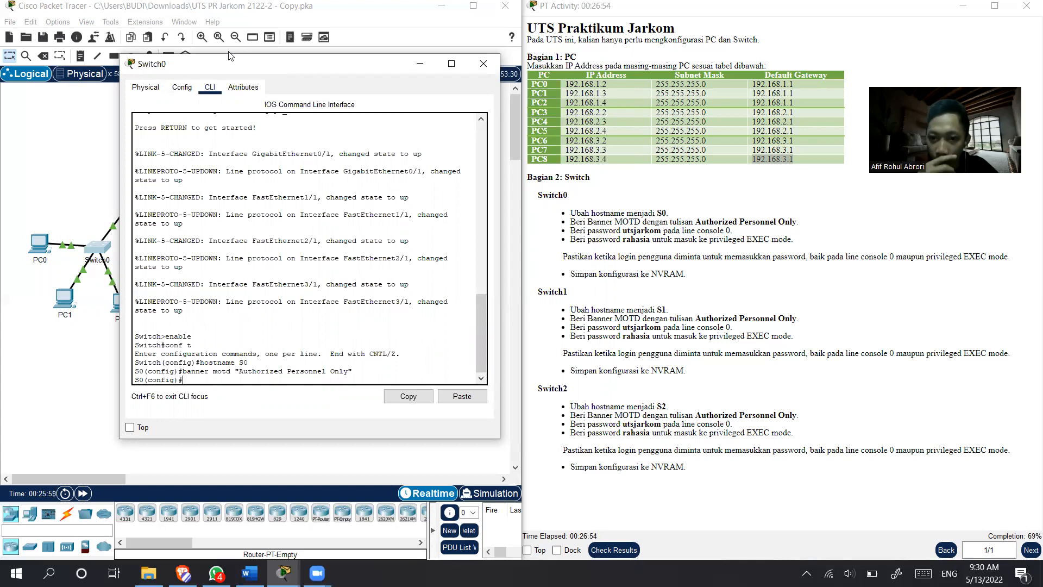
- Enter line console 0 configuration on Switch0 and set the console password given in the instructions
{"action": "type", "text": "ll"}
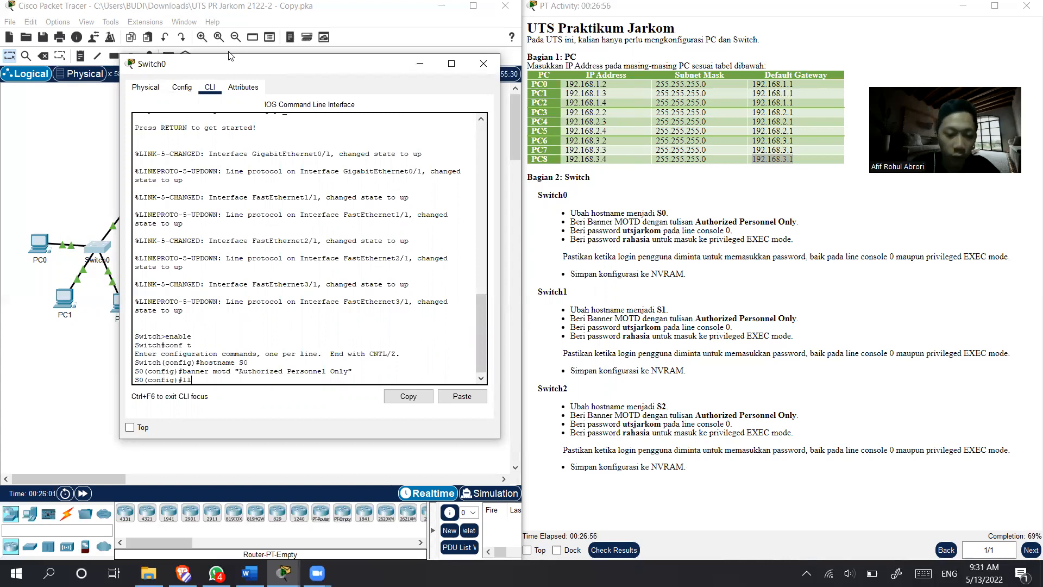
{"action": "type", "text": "inne console"}
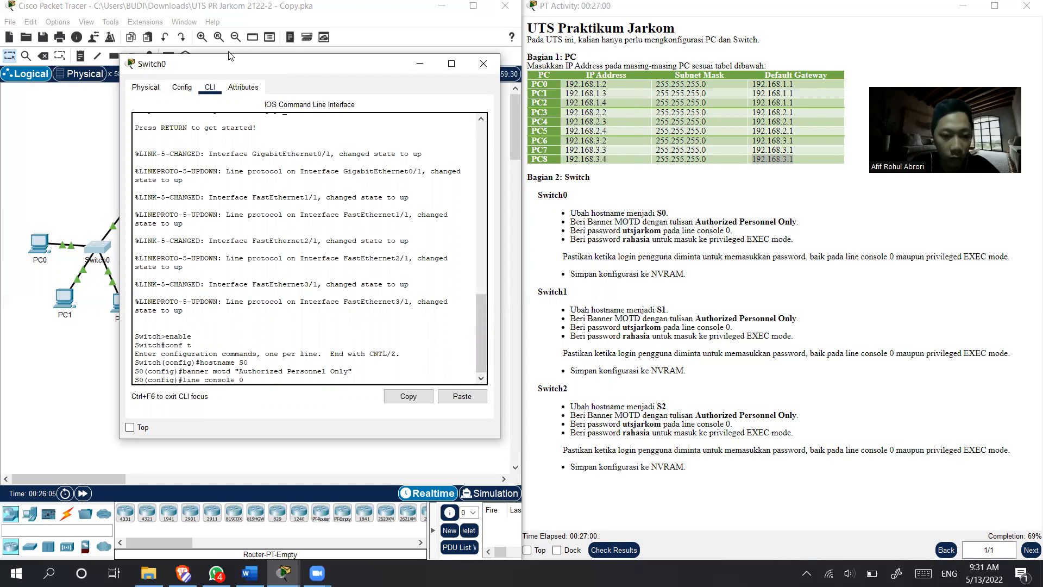
{"action": "type", "text": "0"}
{"action": "key", "text": "Return"}
{"action": "type", "text": "pass"}
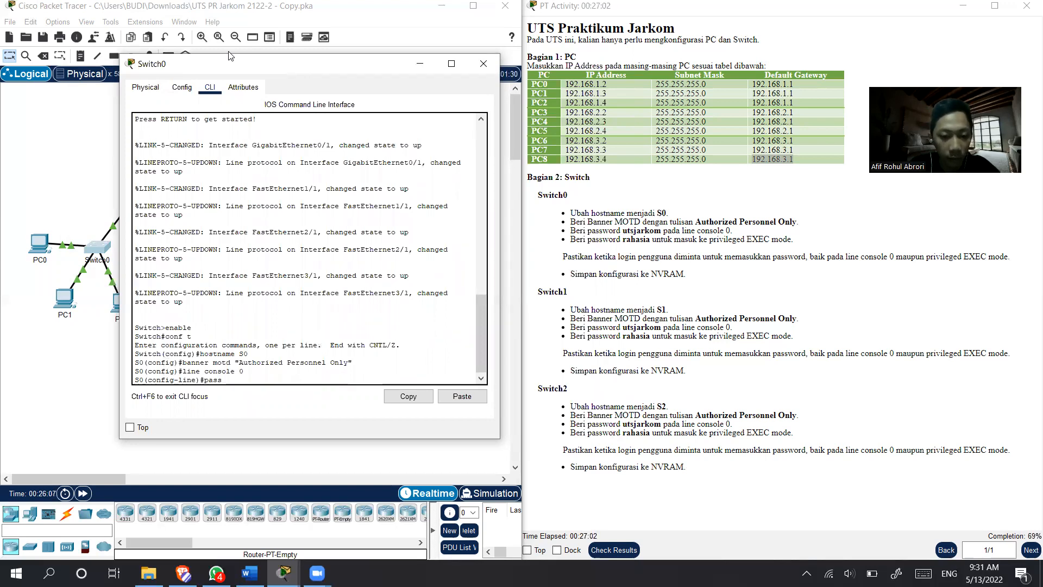
{"action": "type", "text": "word utsjarl"}
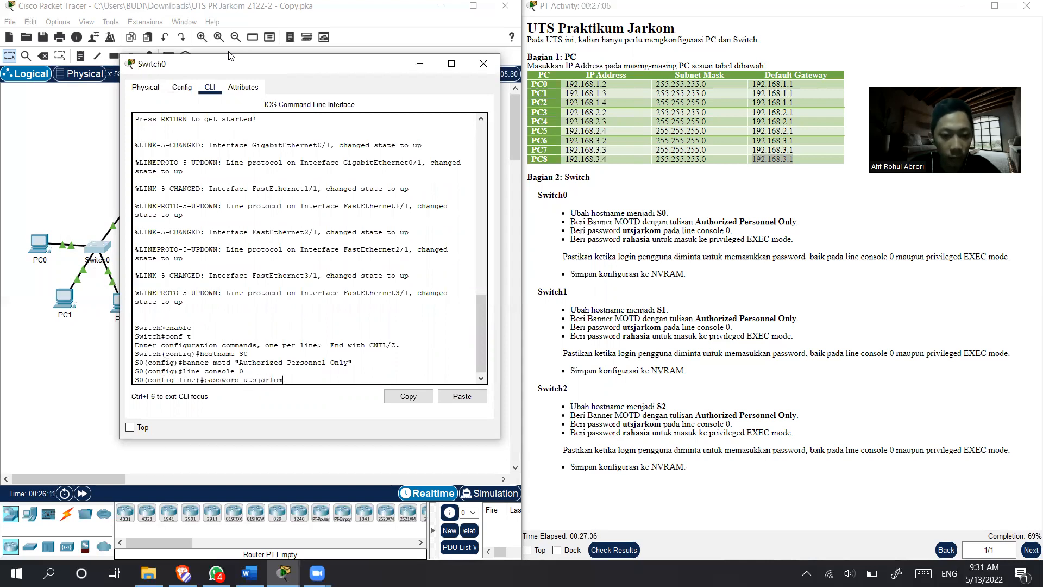
{"action": "key", "text": "BackSpace"}
{"action": "type", "text": "kom"}
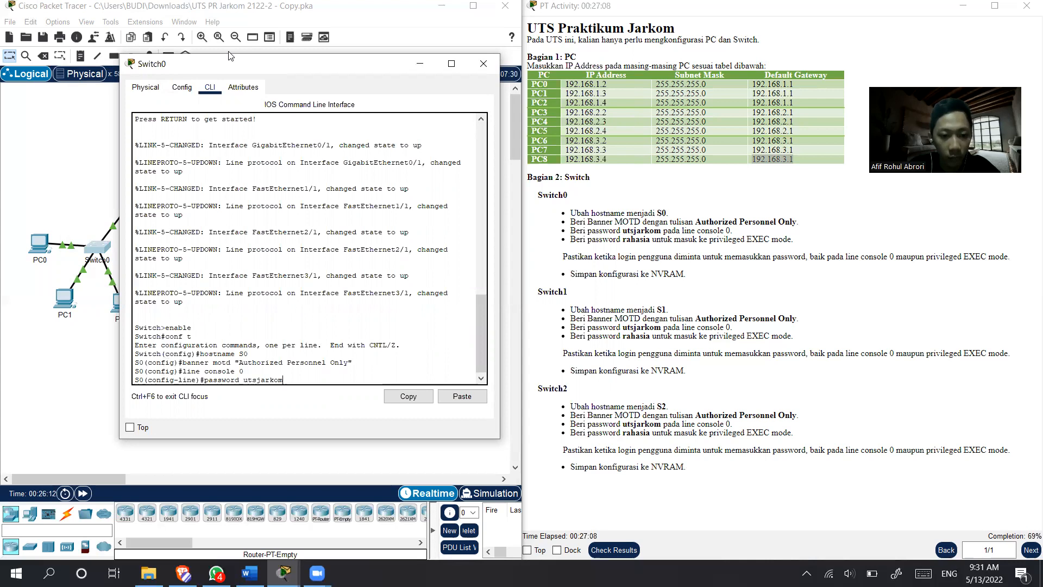
{"action": "key", "text": "Return"}
- Require login on Switch0's console line and exit back to global configuration mode
{"action": "type", "text": "login"}
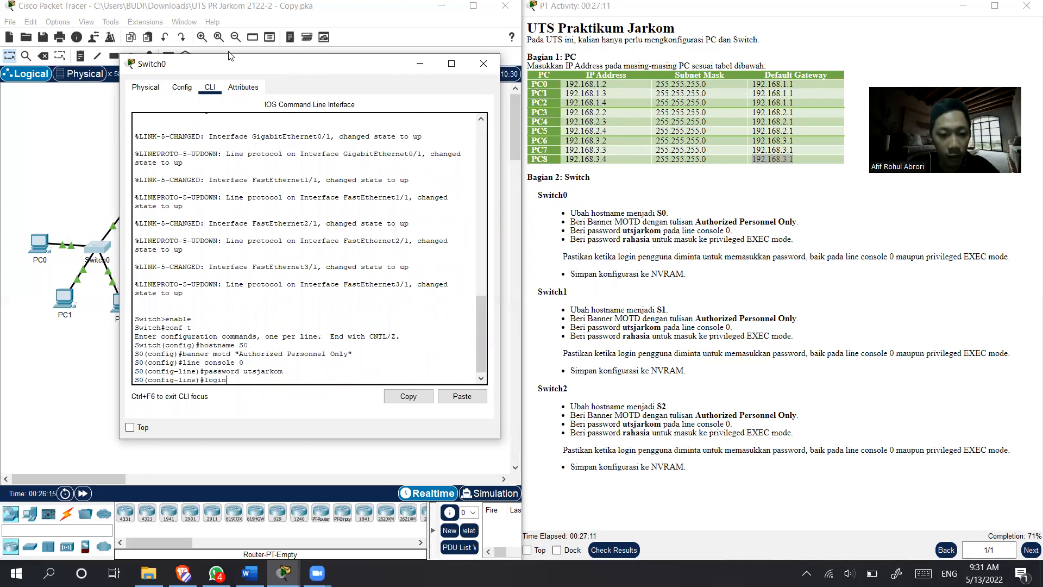
{"action": "key", "text": "Return"}
{"action": "type", "text": "exit"}
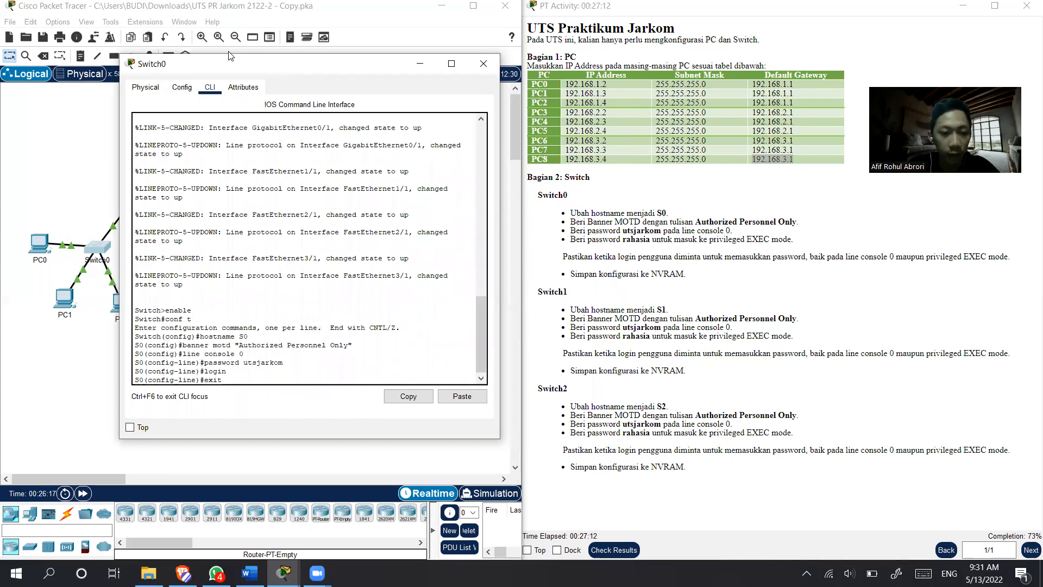
{"action": "key", "text": "Return"}
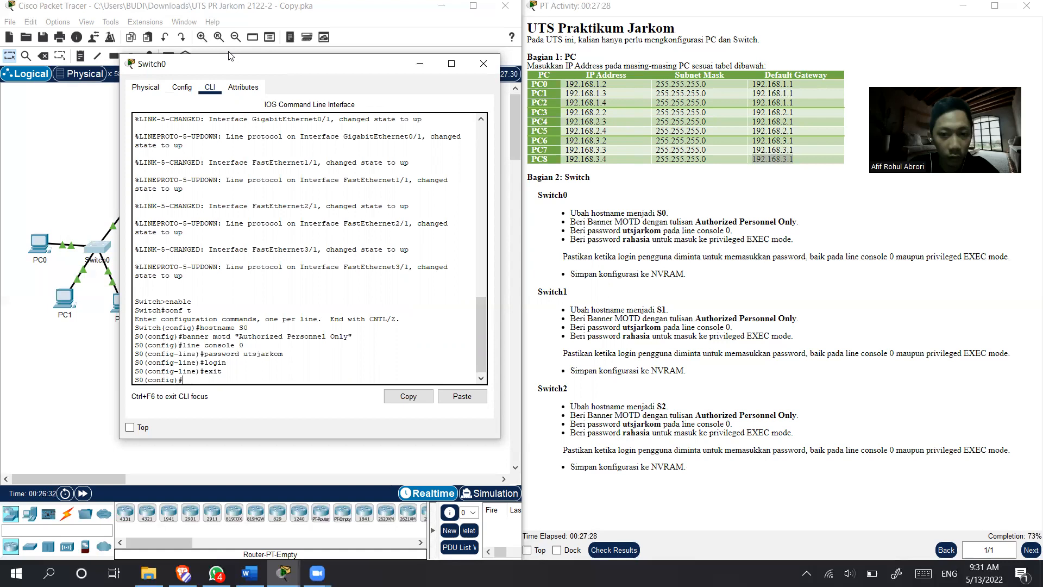
- Set Switch0's privileged EXEC password from the instructions with the enable secret command
{"action": "type", "text": "enb"}
{"action": "key", "text": "BackSpace"}
{"action": "type", "text": "able secret"}
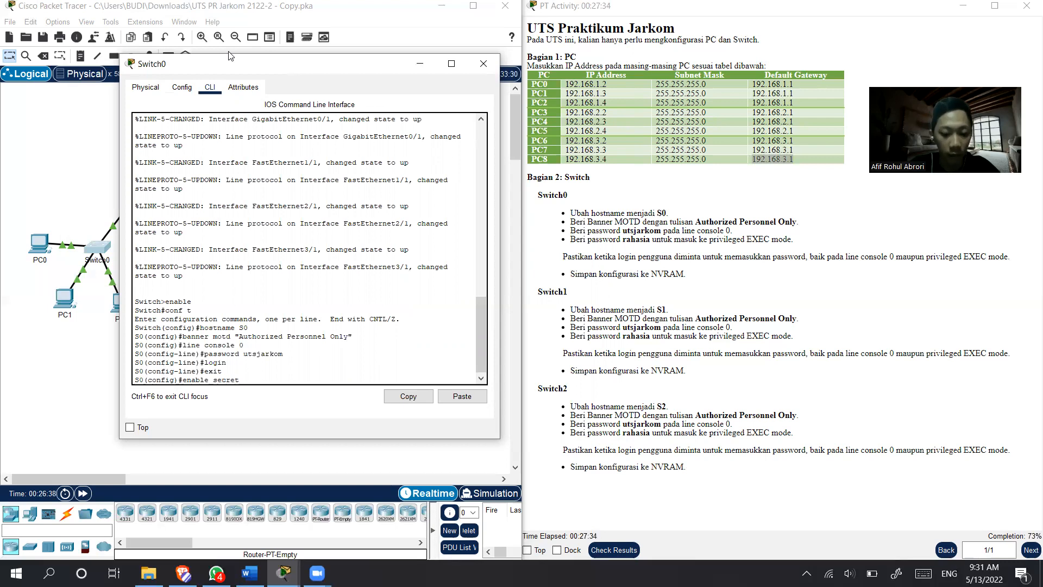
{"action": "type", "text": " rahasia"}
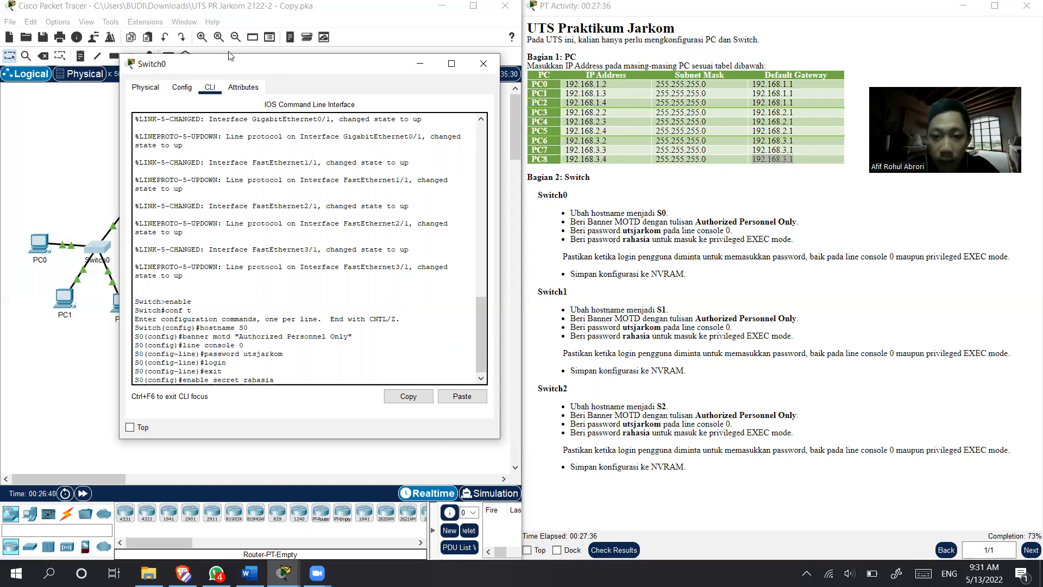
{"action": "type", "text": "\\"}
{"action": "key", "text": "BackSpace"}
{"action": "key", "text": "Return"}
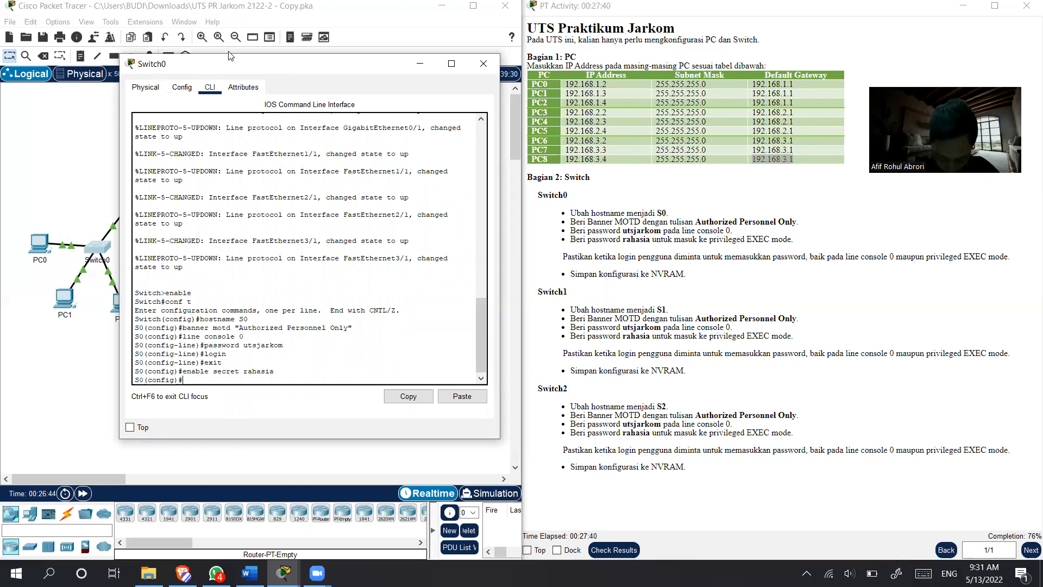
- Exit Switch0's global configuration mode and log out of the console session
{"action": "type", "text": "exit"}
{"action": "key", "text": "Return"}
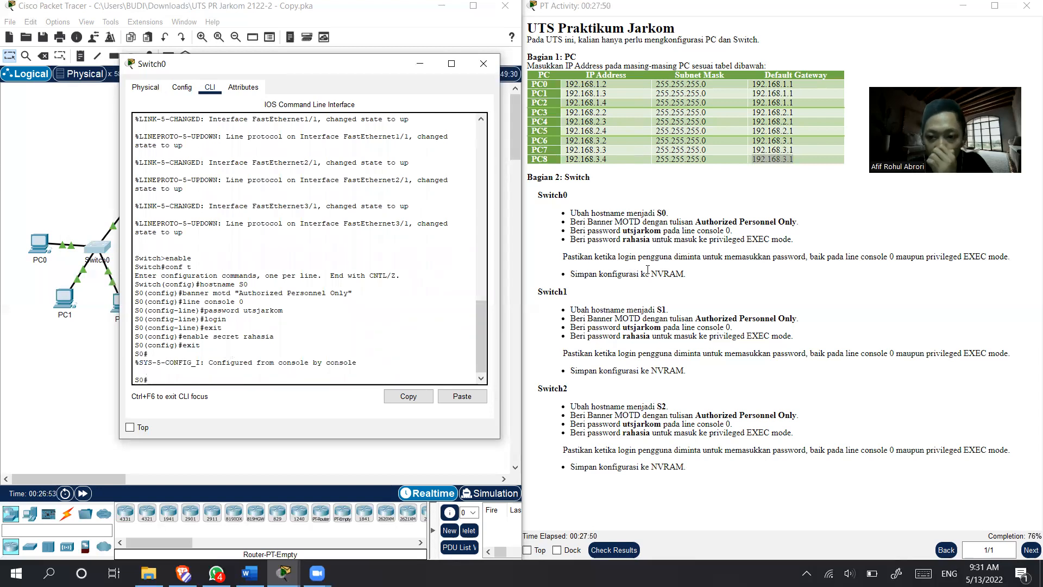
{"action": "type", "text": "exit"}
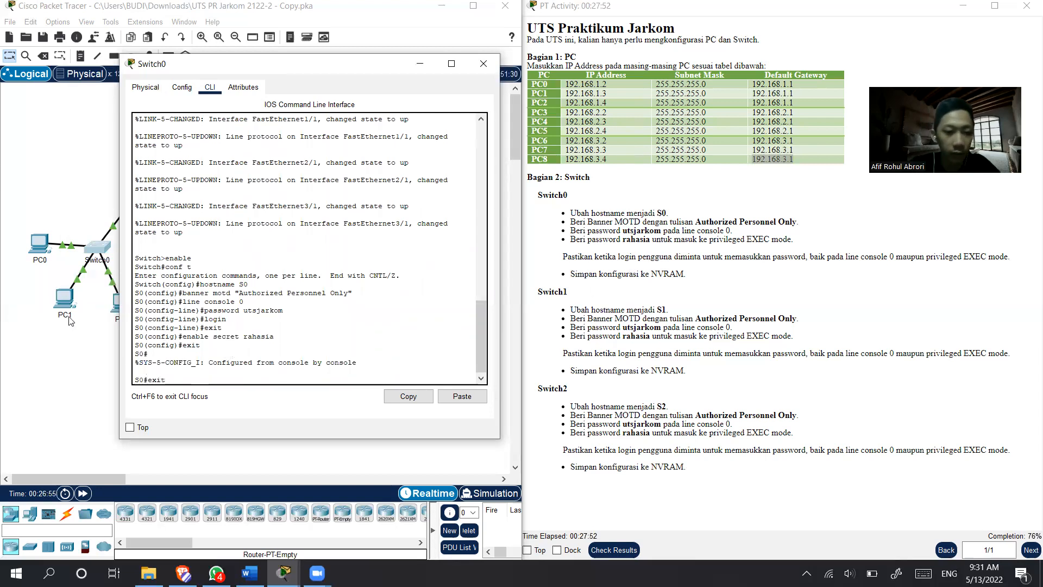
{"action": "key", "text": "Return"}
{"action": "key", "text": "Return"}
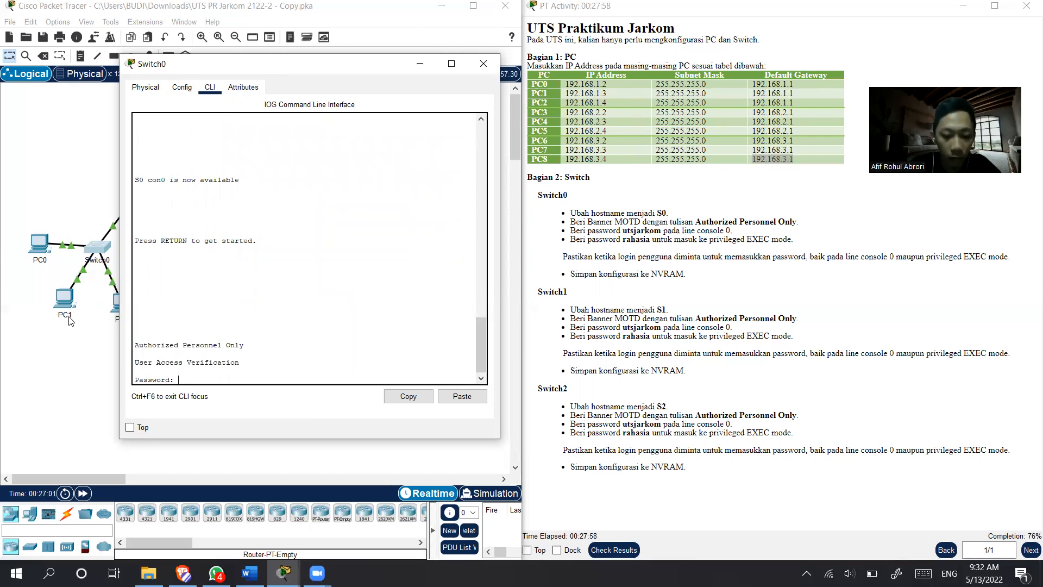
- Reopen Switch0's console session and log in by entering the console password
{"action": "key", "text": "Return"}
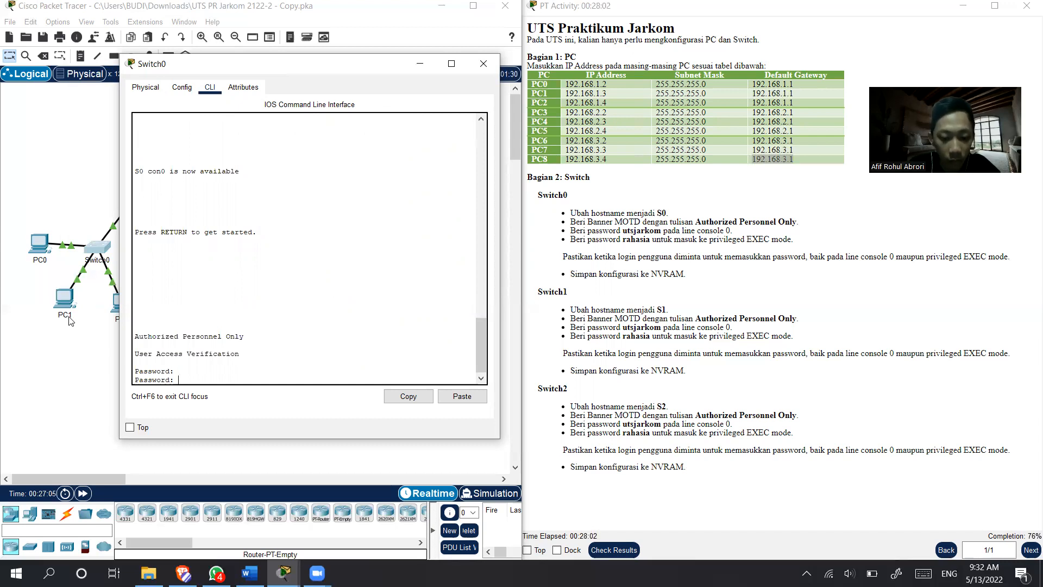
{"action": "key", "text": "Return"}
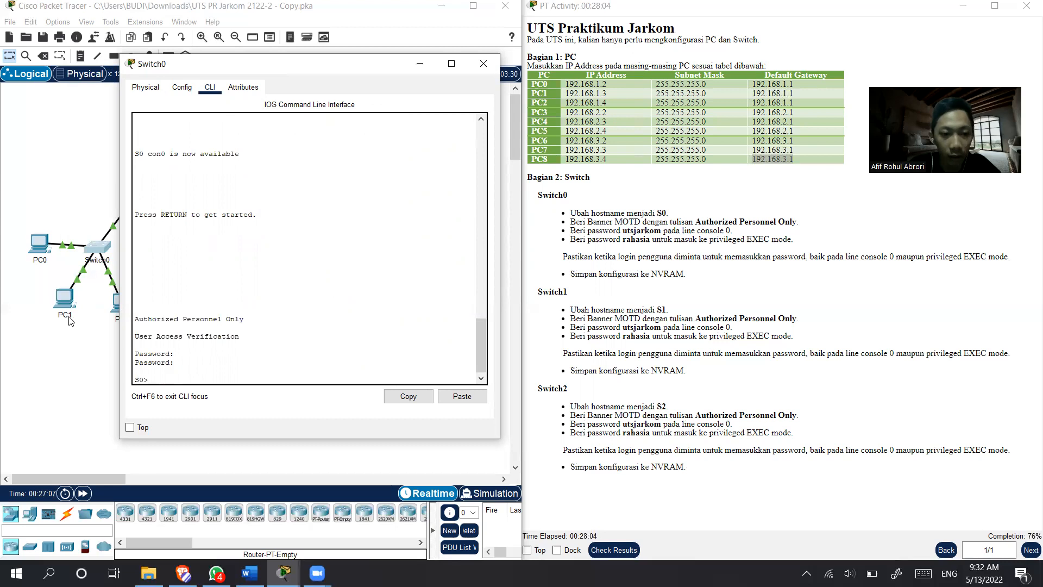
- Enter privileged EXEC mode on Switch0 with the enable command and the privileged EXEC password
{"action": "type", "text": "enab"}
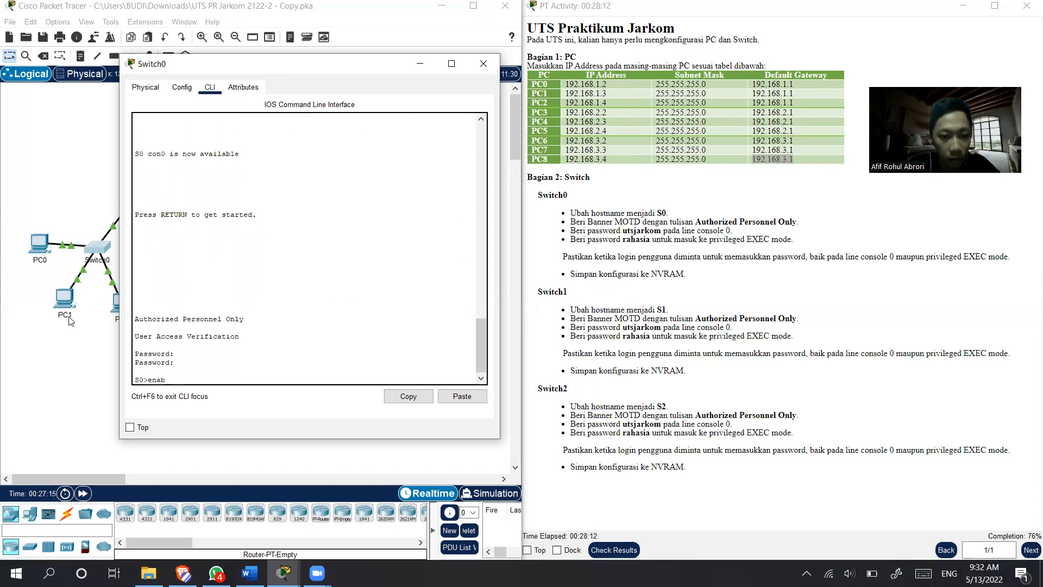
{"action": "type", "text": "le"}
{"action": "key", "text": "Return"}
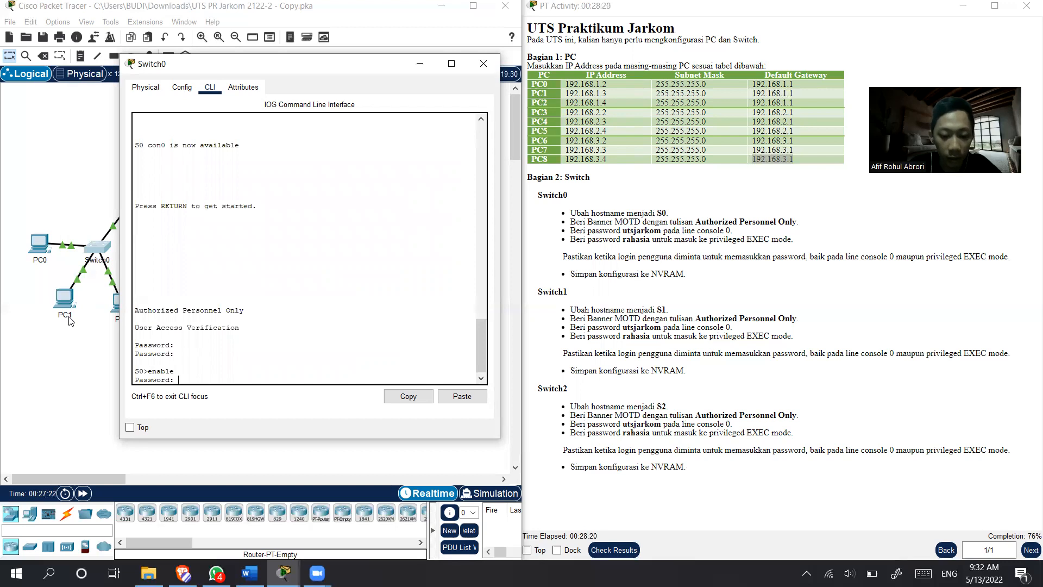
{"action": "key", "text": "Return"}
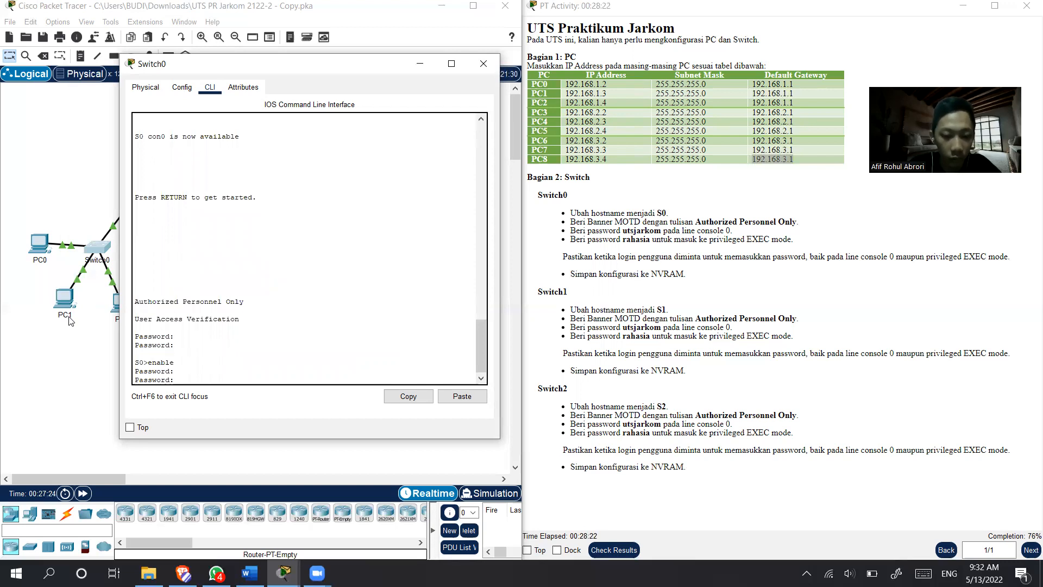
{"action": "key", "text": "Return"}
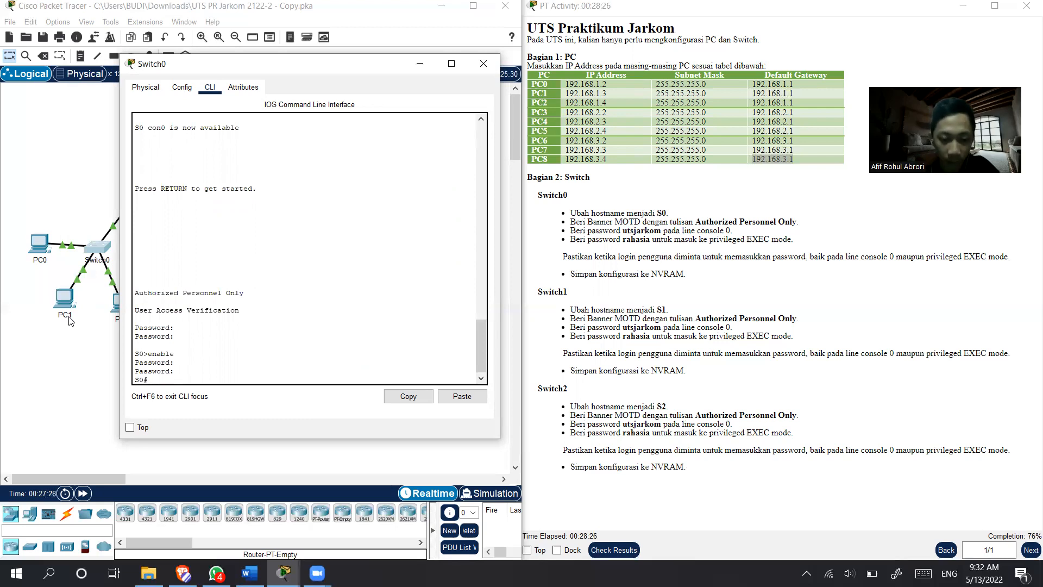
- Save Switch0's configuration to NVRAM with copy running-config startup-config, accepting the default destination filename
{"action": "type", "text": "copy"}
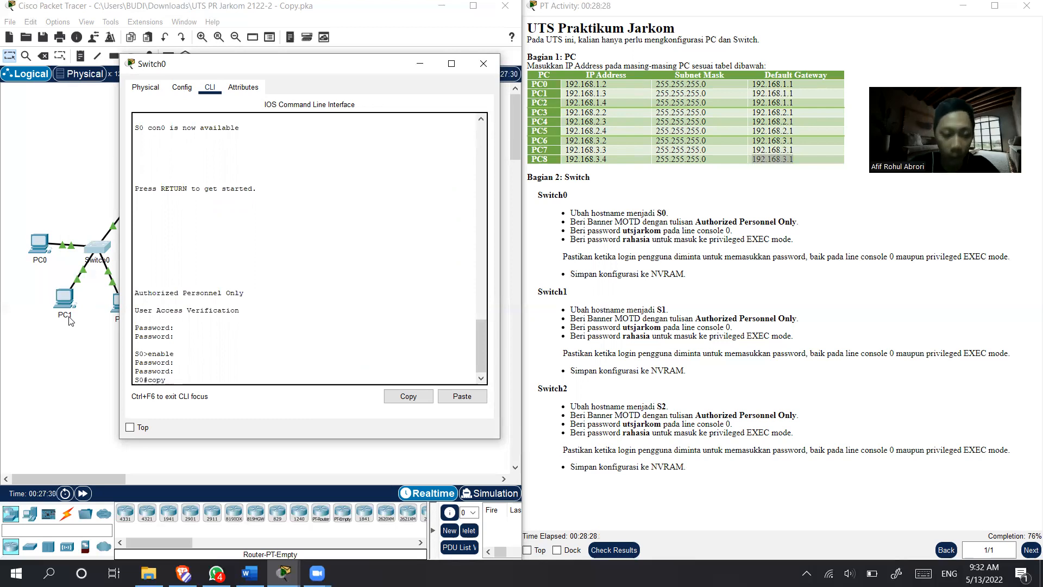
{"action": "type", "text": " running-"}
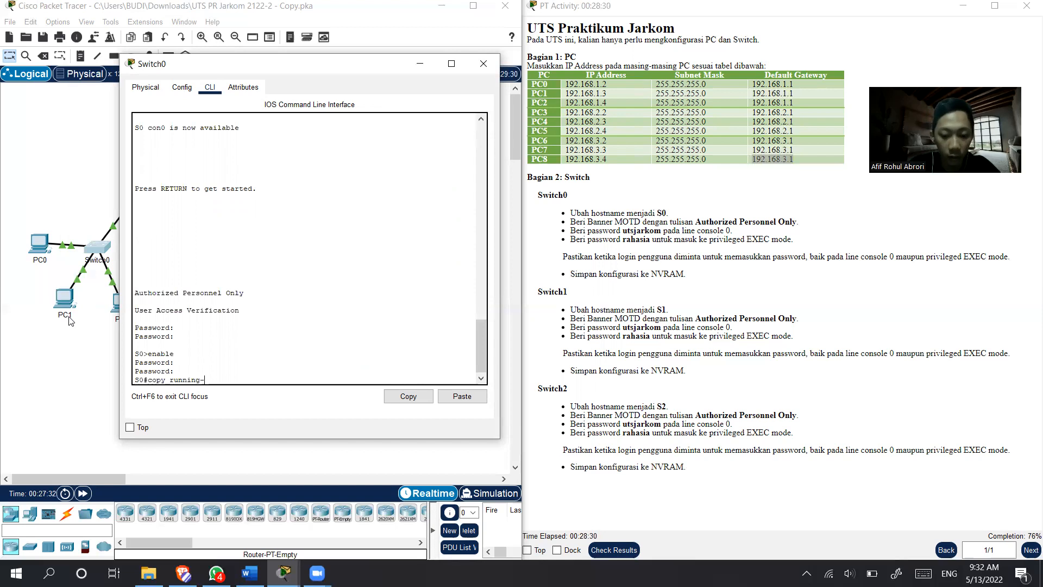
{"action": "type", "text": "config star"}
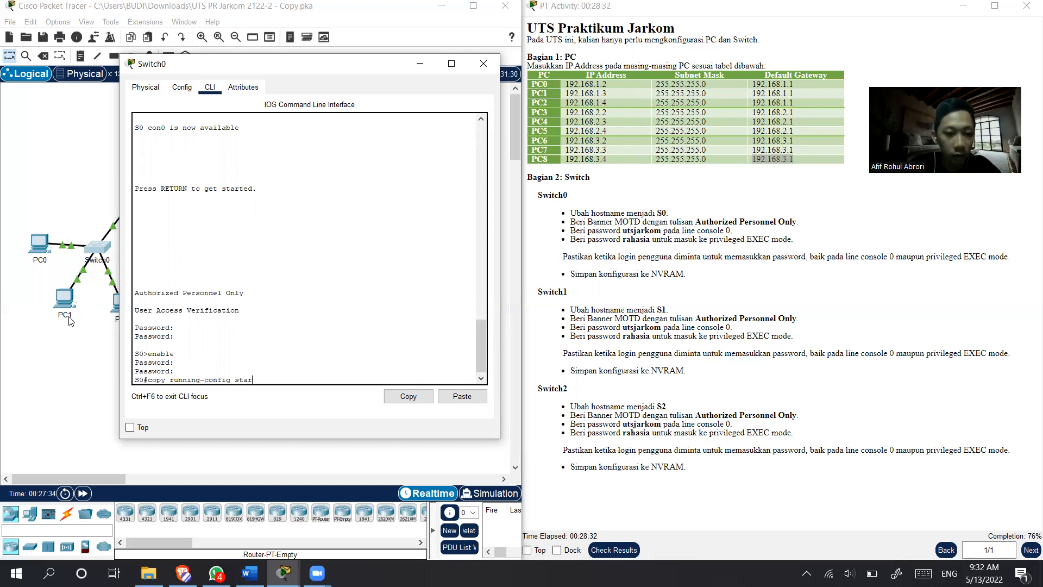
{"action": "type", "text": "tup-config"}
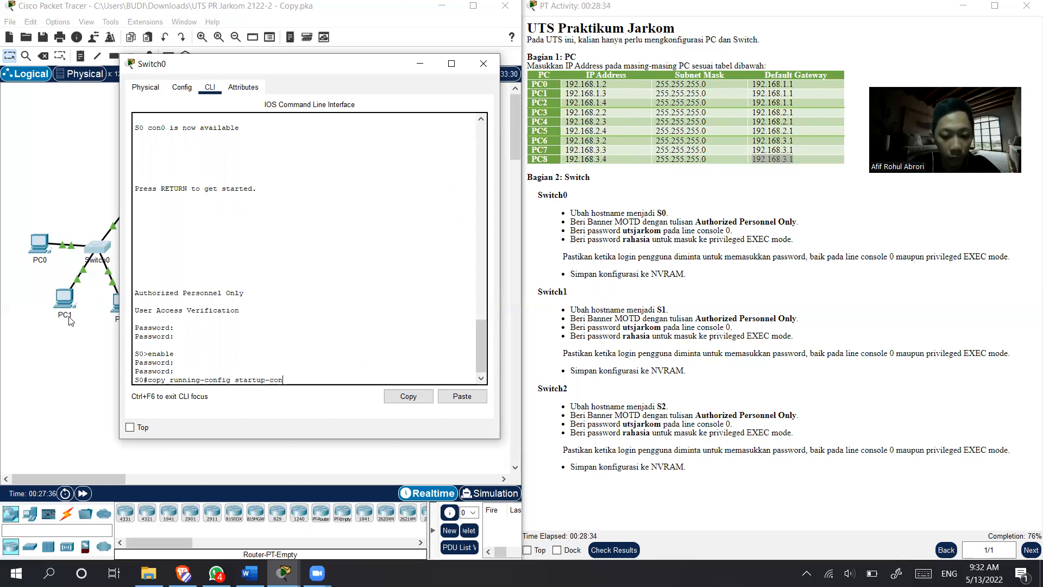
{"action": "key", "text": "Return"}
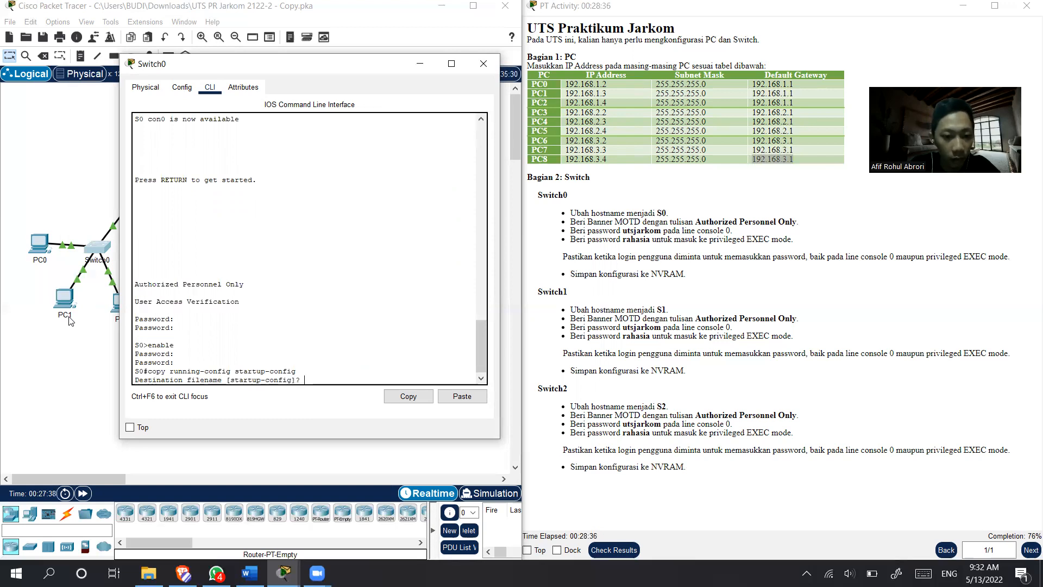
{"action": "key", "text": "Return"}
{"action": "key", "text": "Return"}
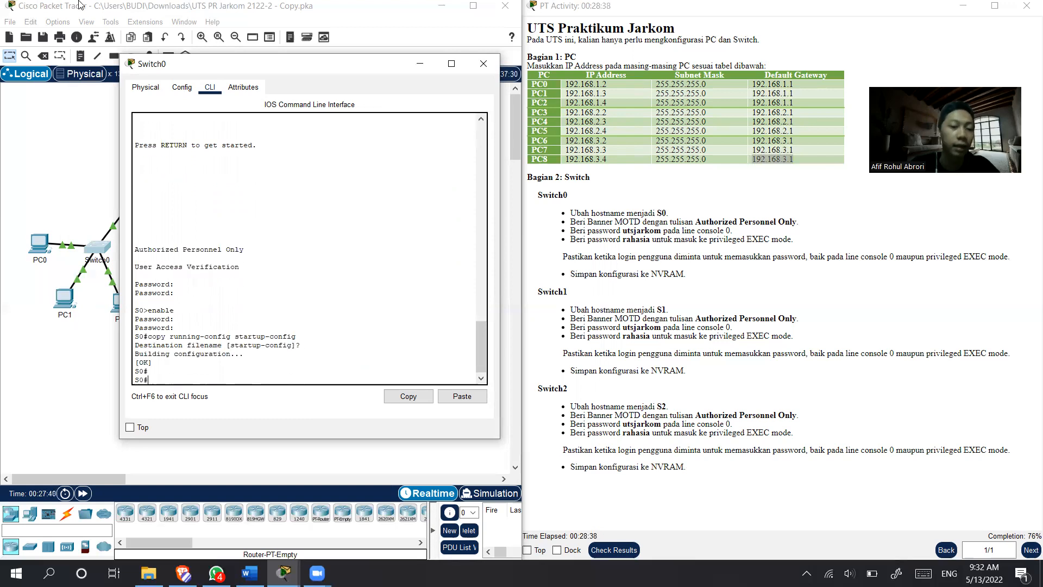
- Close the Switch0 window and start a session in Switch1's command line interface
{"action": "left_click", "coordinate": [483, 63]}
{"action": "left_click", "coordinate": [204, 252]}
{"action": "left_click_drag", "start_coordinate": [464, 120], "coordinate": [354, 65]}
{"action": "left_click", "coordinate": [321, 92]}
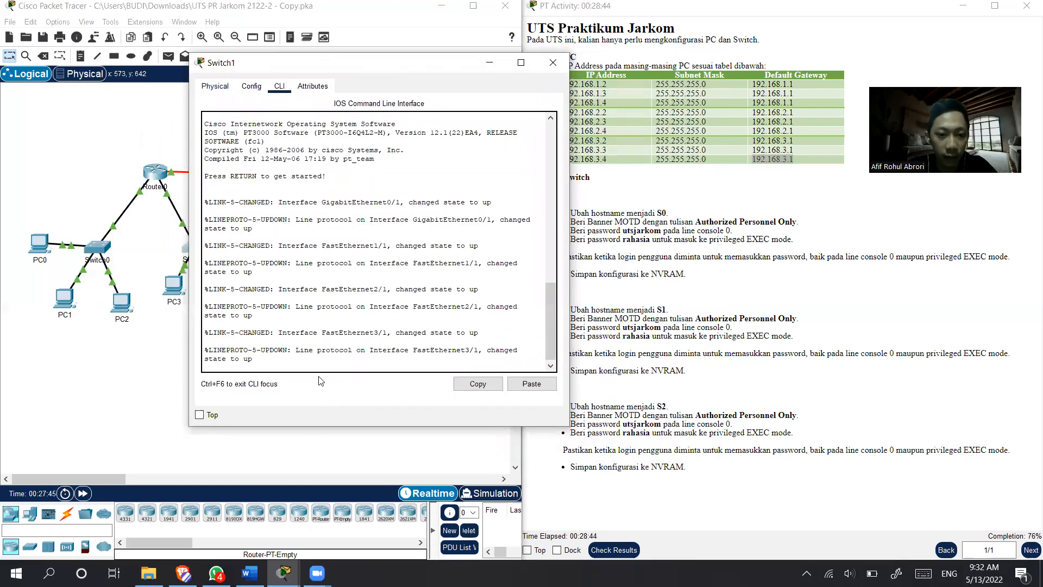
{"action": "key", "text": "Return"}
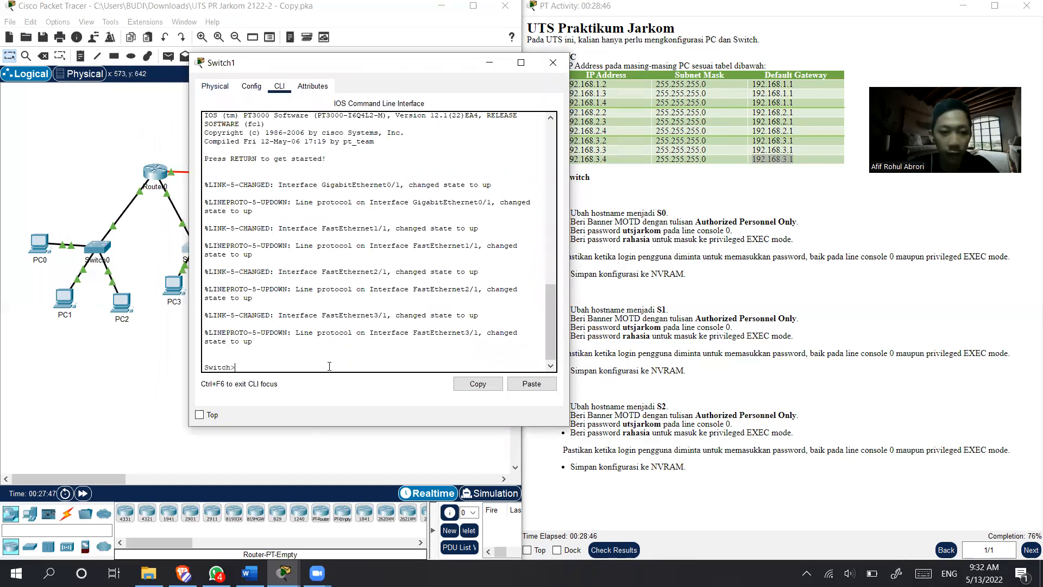
- Enter privileged EXEC mode on Switch1 with the enable command
{"action": "left_click_drag", "start_coordinate": [378, 63], "coordinate": [316, 62]}
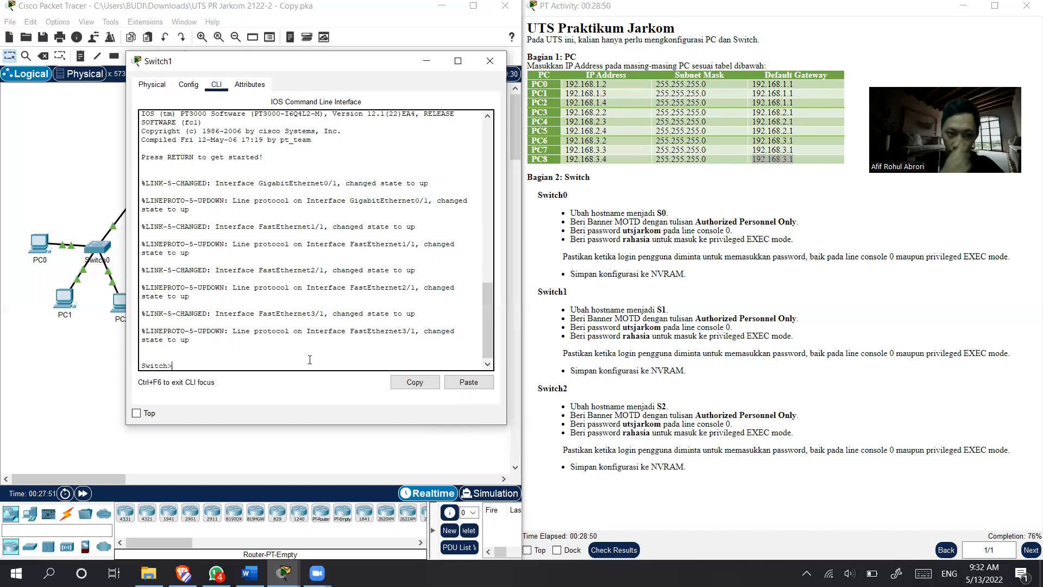
{"action": "type", "text": "enable"}
{"action": "key", "text": "Return"}
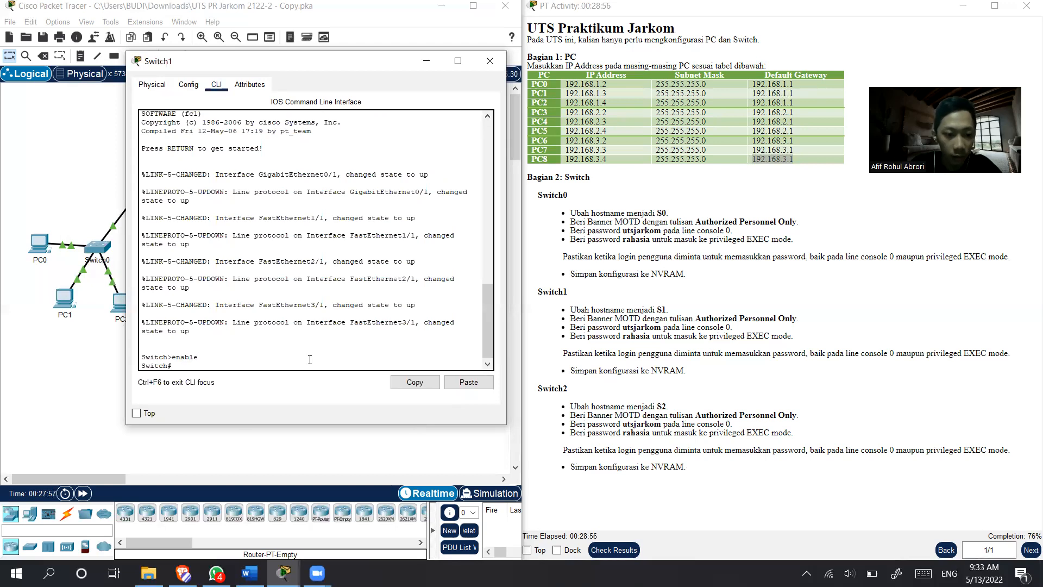
- Enter global configuration mode with conf t and set Switch1's hostname to S1
{"action": "type", "text": "cong"}
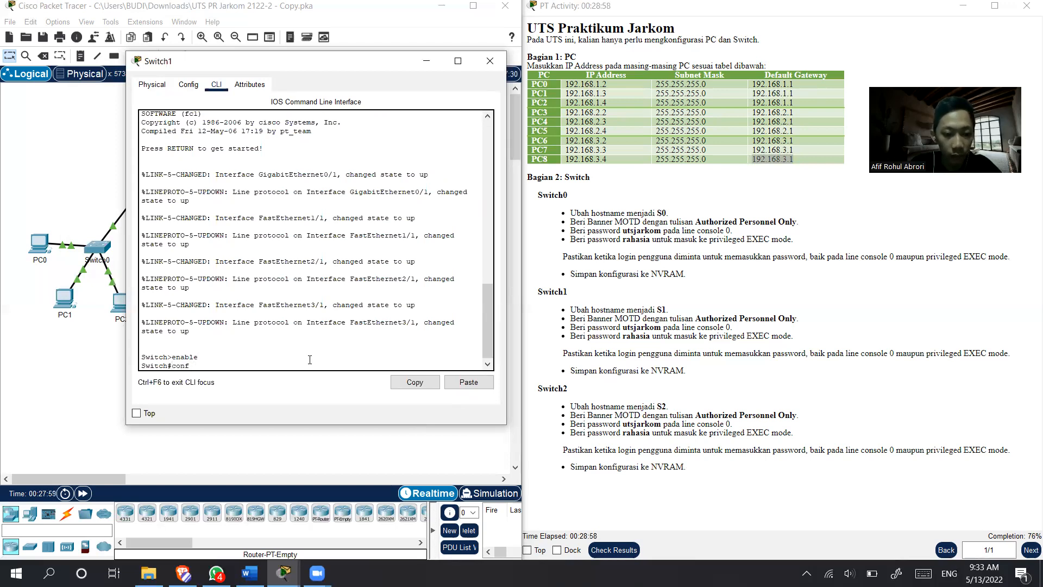
{"action": "key", "text": "Return"}
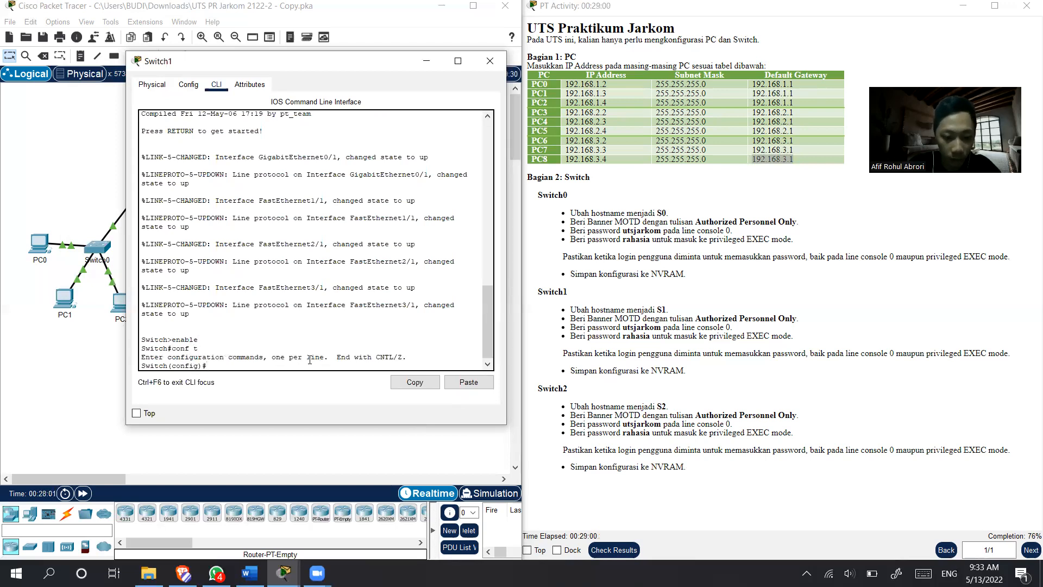
{"action": "type", "text": "hostname s"}
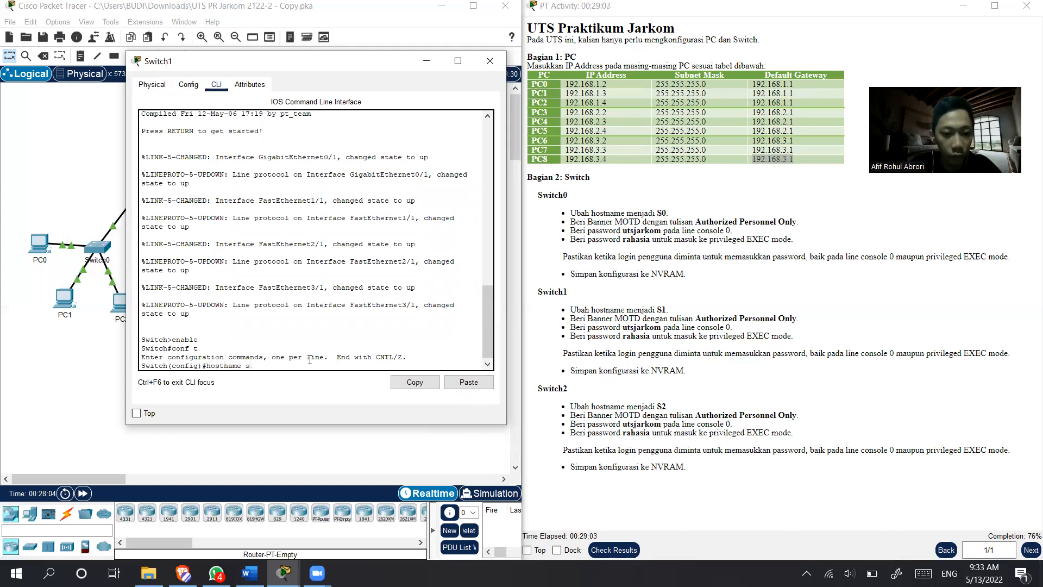
{"action": "key", "text": "BackSpace"}
{"action": "key", "text": "Return"}
- Set Switch1's MOTD banner to "Authorized Personnel Only"
{"action": "type", "text": "banner mot"}
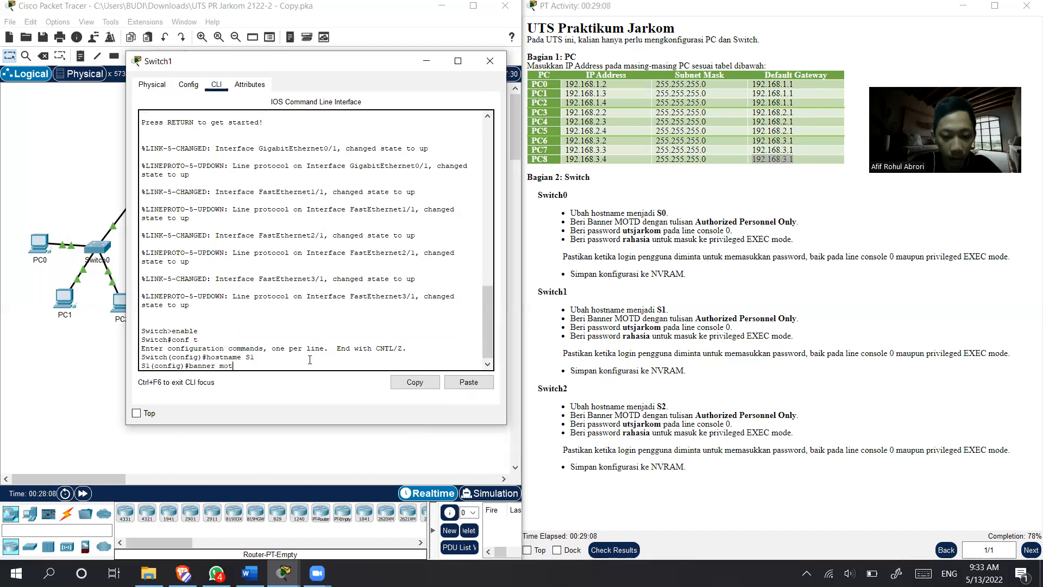
{"action": "type", "text": "d \"Authorized Personel"}
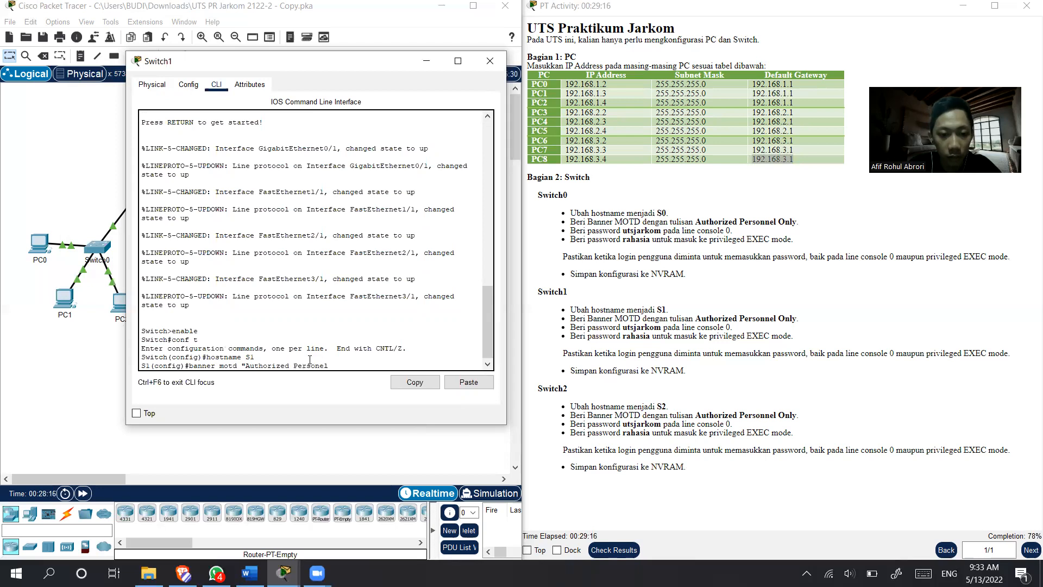
{"action": "type", "text": "e"}
{"action": "type", "text": "l Onluy"}
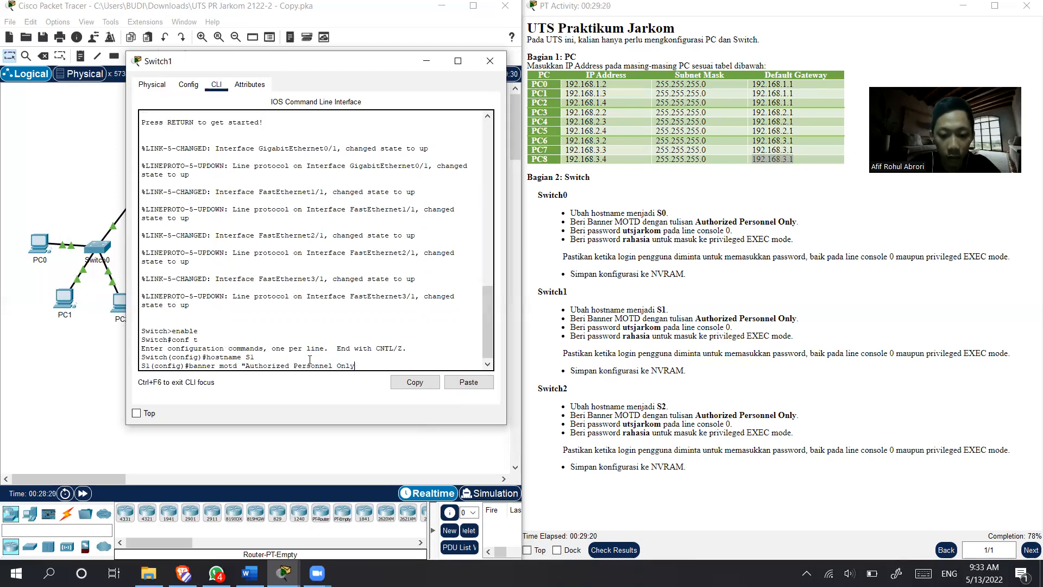
{"action": "type", "text": "\""}
{"action": "key", "text": "Return"}
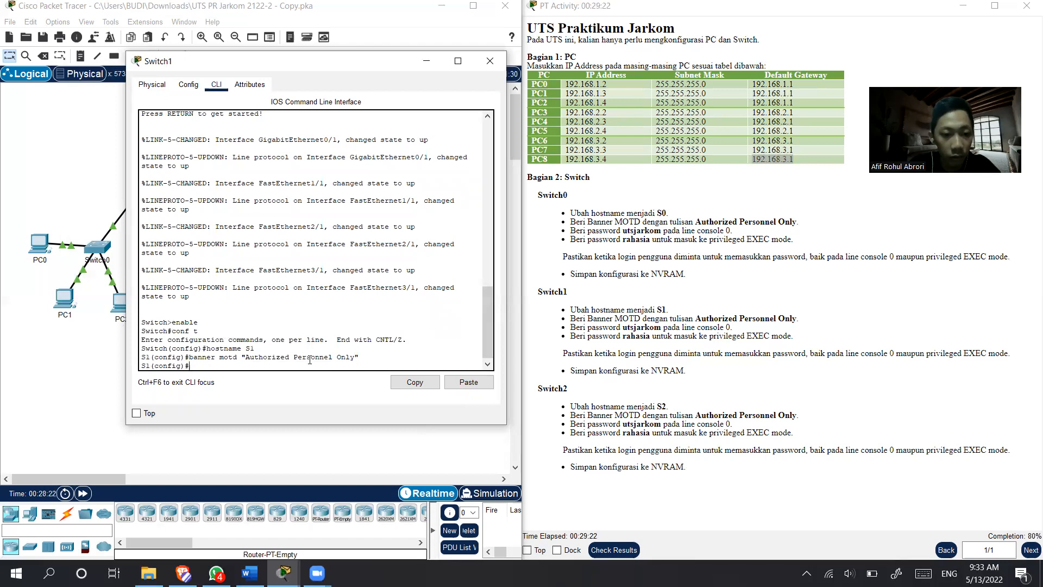
- Set the console password on Switch1's line console 0, enable login, and exit line configuration mode
{"action": "type", "text": "line cons"}
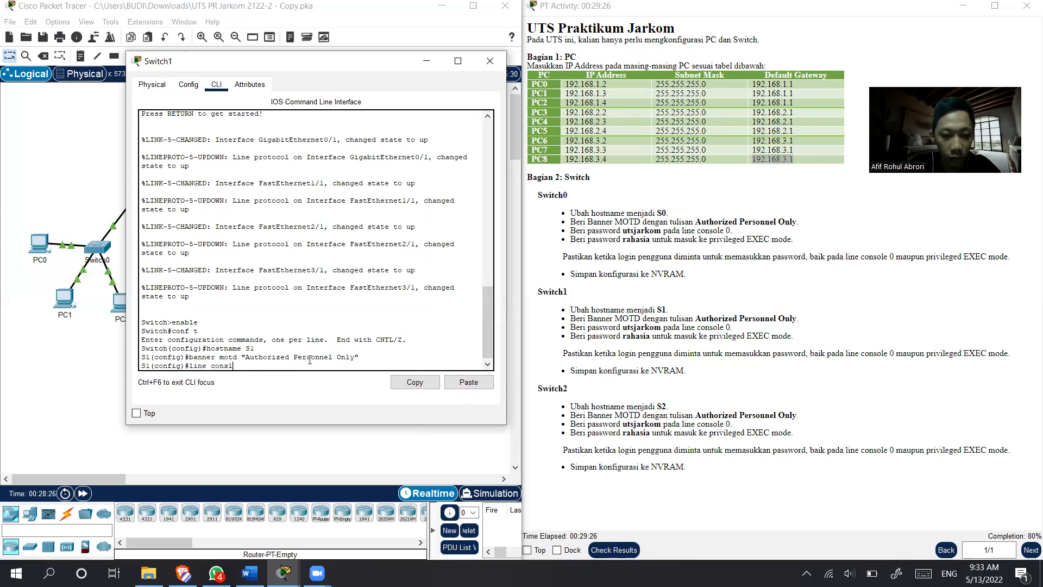
{"action": "type", "text": "ole 0"}
{"action": "key", "text": "Return"}
{"action": "type", "text": "passwor"}
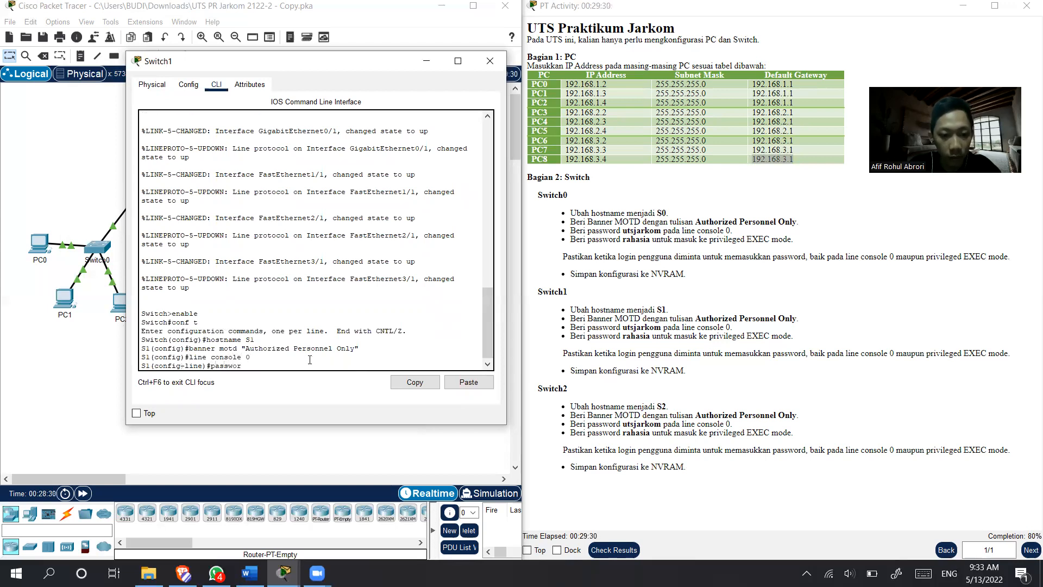
{"action": "type", "text": "d utsjarkom"}
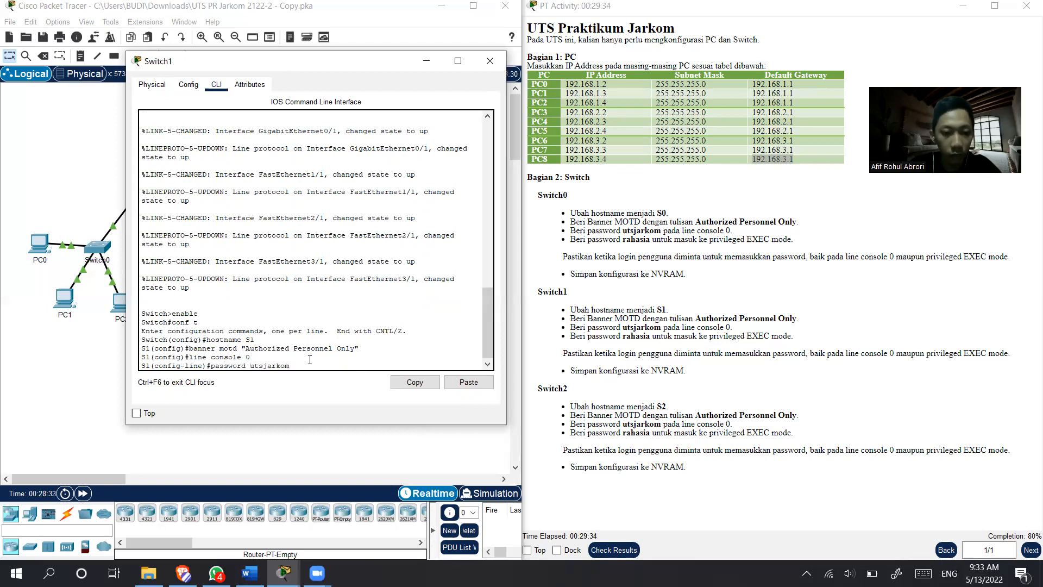
{"action": "key", "text": "Return"}
{"action": "type", "text": "login"}
{"action": "key", "text": "Return"}
{"action": "type", "text": "e"}
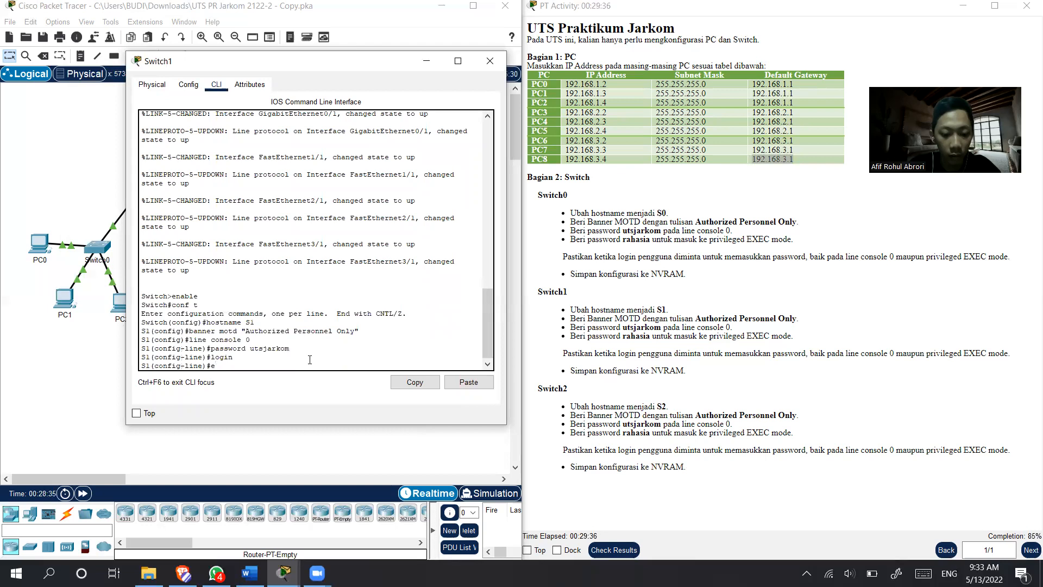
{"action": "type", "text": "xit"}
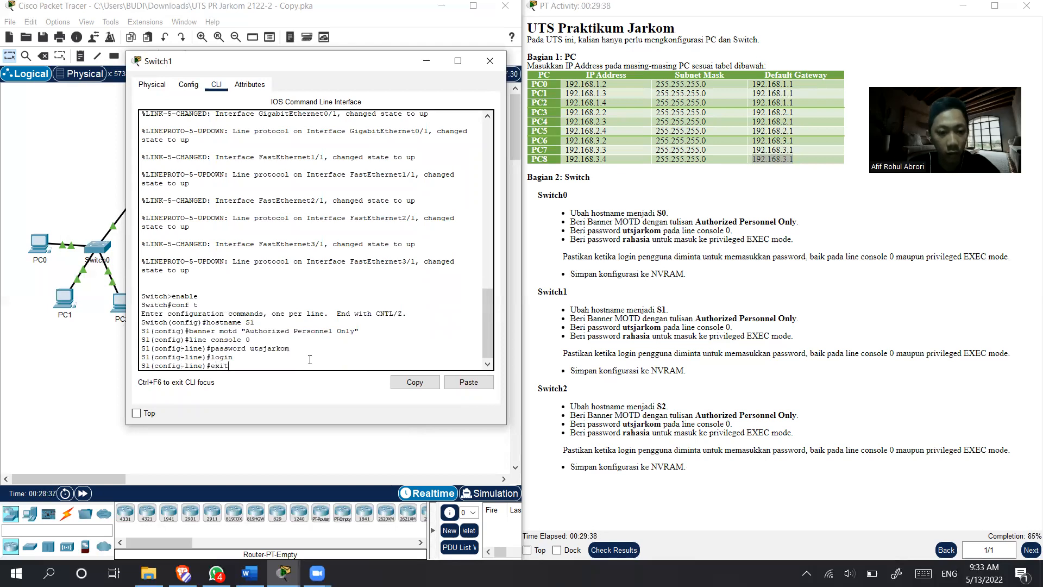
{"action": "key", "text": "Return"}
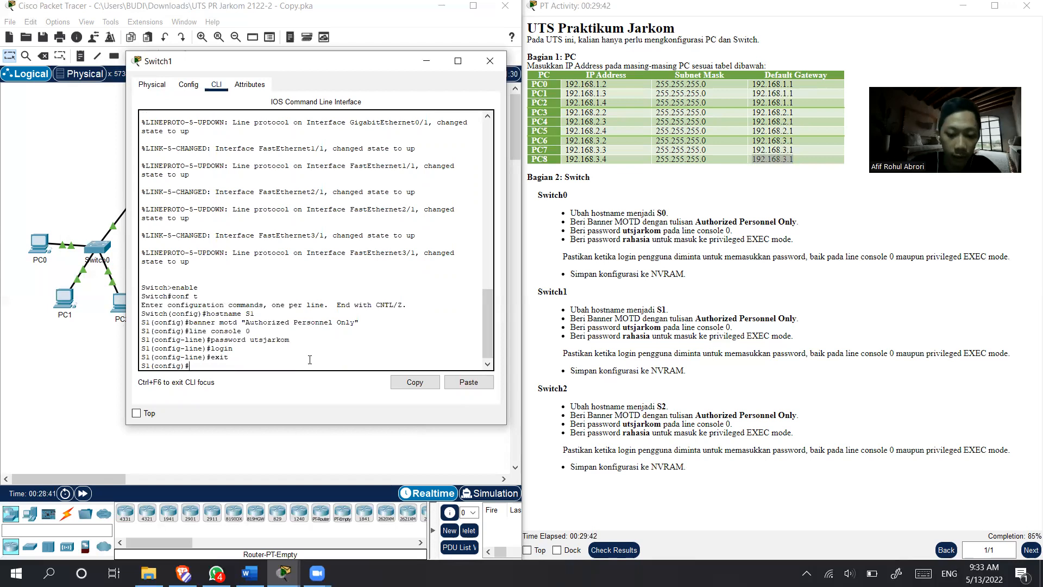
- Set Switch1's privileged EXEC password with the enable secret command
{"action": "type", "text": "ena"}
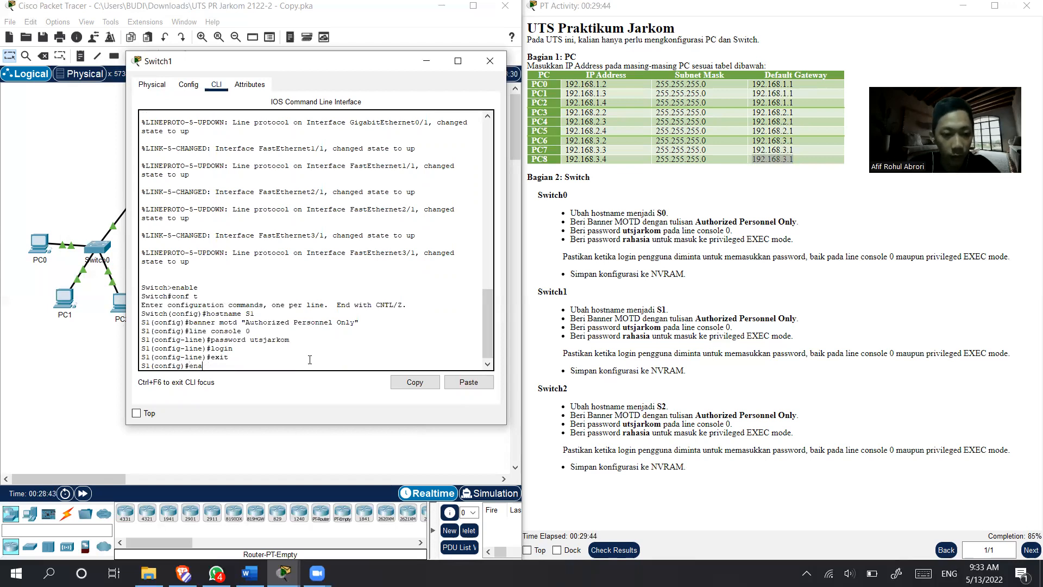
{"action": "type", "text": "ble passwor"}
{"action": "key", "text": "BackSpace"}
{"action": "key", "text": "BackSpace"}
{"action": "key", "text": "BackSpace"}
{"action": "key", "text": "BackSpace"}
{"action": "type", "text": "secret rahais"}
{"action": "key", "text": "BackSpace"}
{"action": "key", "text": "BackSpace"}
{"action": "type", "text": "sia"}
{"action": "key", "text": "Return"}
- Exit global configuration mode on Switch1 and log out of the console session
{"action": "type", "text": "exir"}
{"action": "key", "text": "Return"}
{"action": "key", "text": "Return"}
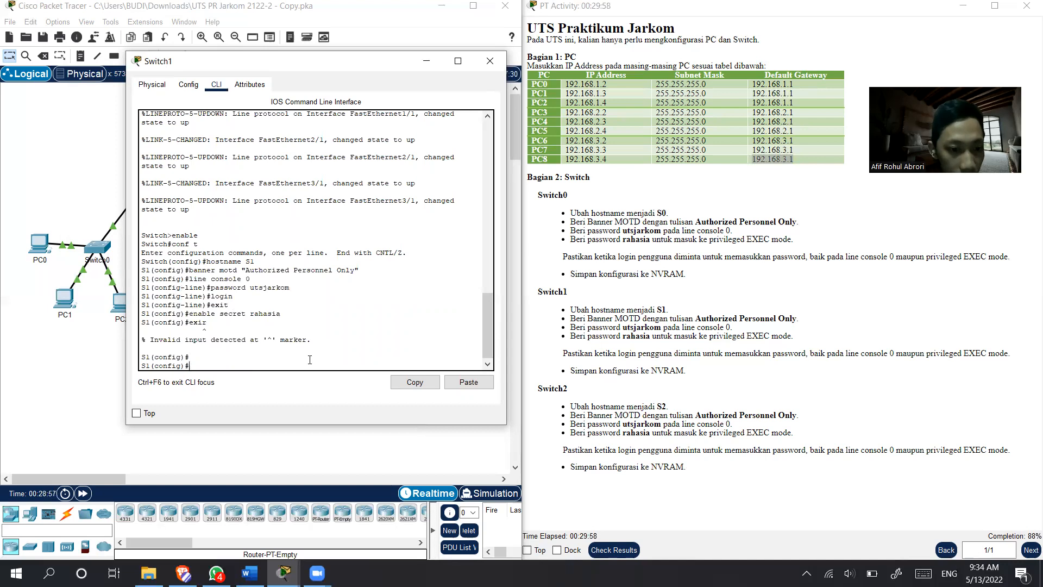
{"action": "type", "text": "exit"}
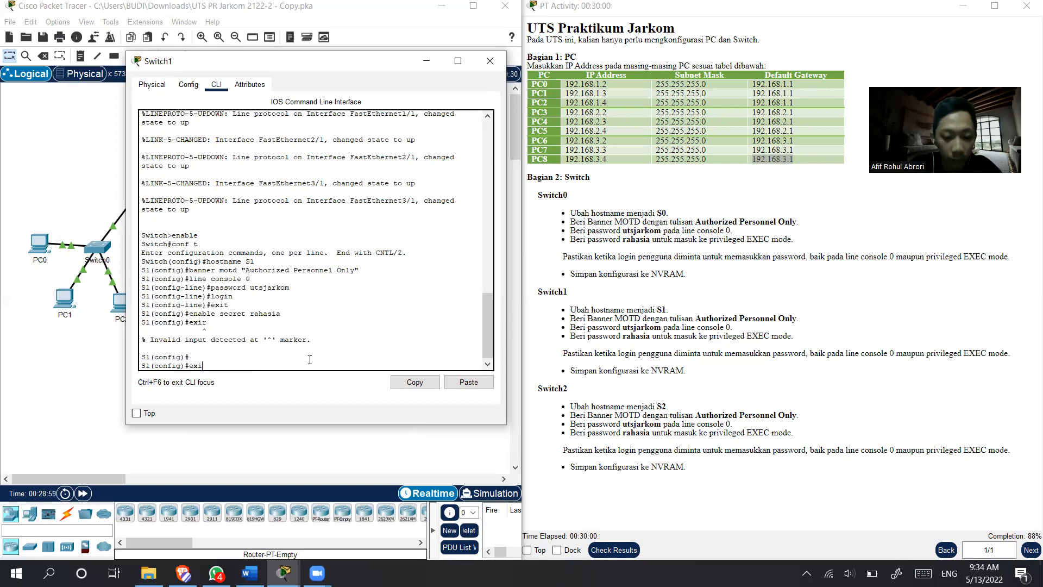
{"action": "key", "text": "Return"}
{"action": "key", "text": "Return"}
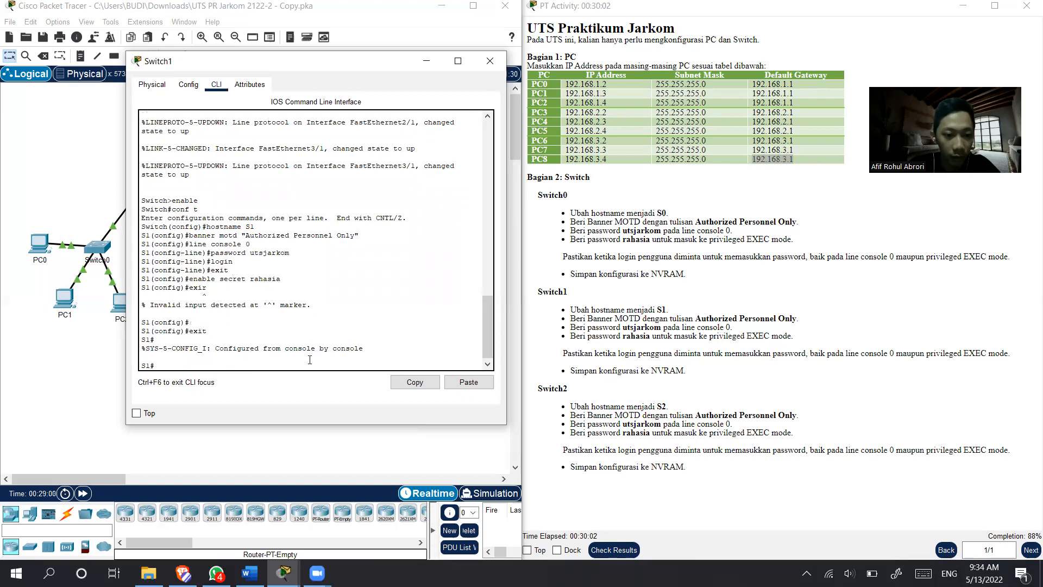
{"action": "type", "text": "exit"}
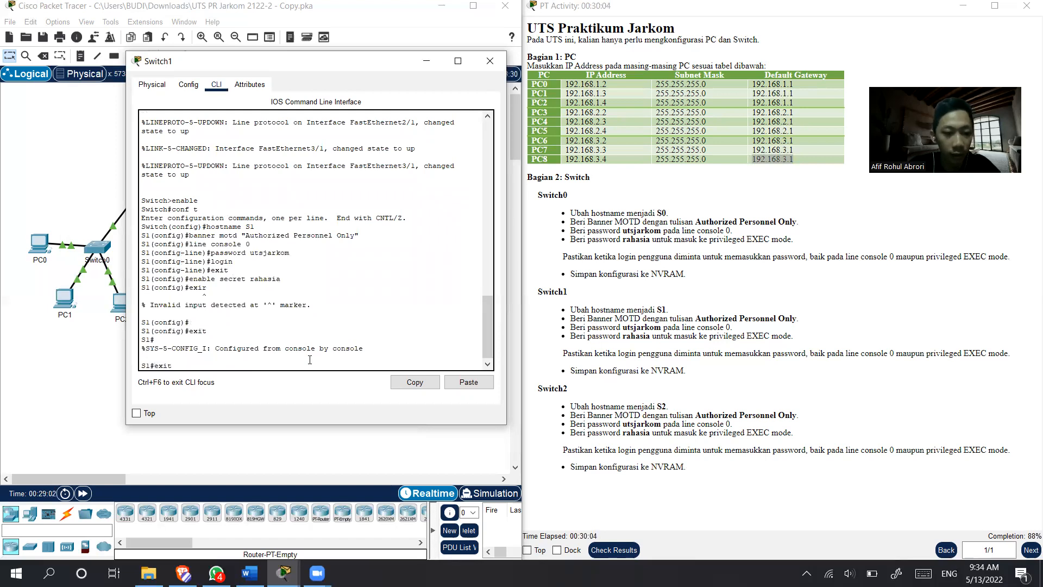
{"action": "key", "text": "Return"}
{"action": "key", "text": "Return"}
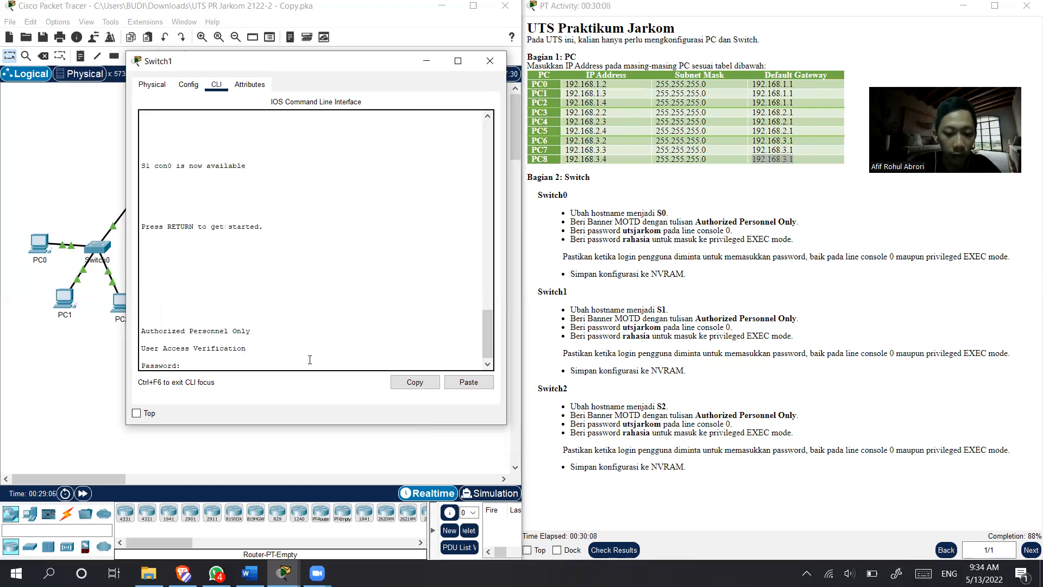
- Log back in to Switch1 with the console password and re-enter privileged EXEC mode using enable and its password
{"action": "key", "text": "Return"}
{"action": "type", "text": "ena"}
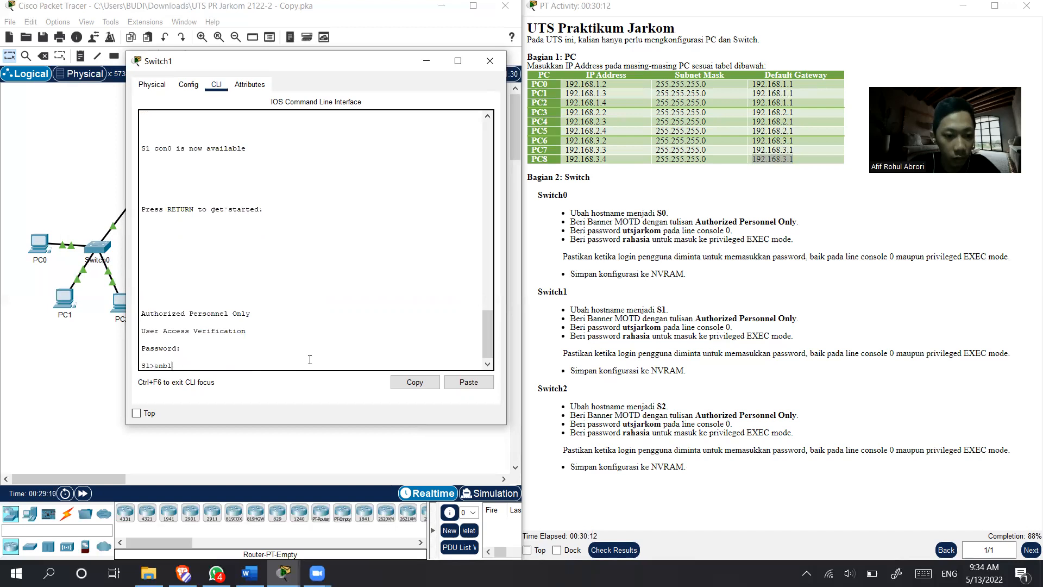
{"action": "type", "text": "ble"}
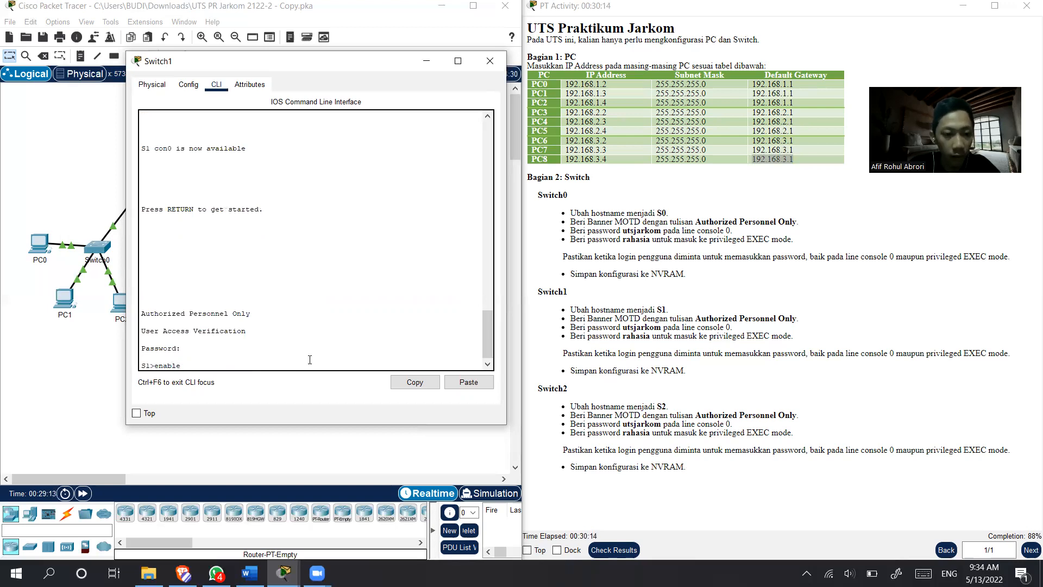
{"action": "key", "text": "Return"}
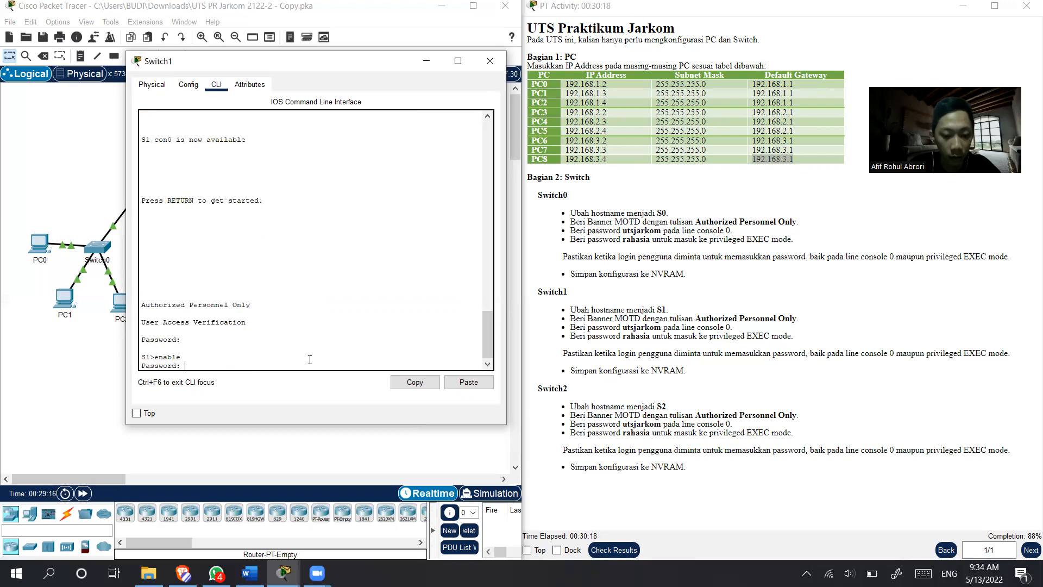
{"action": "key", "text": "Return"}
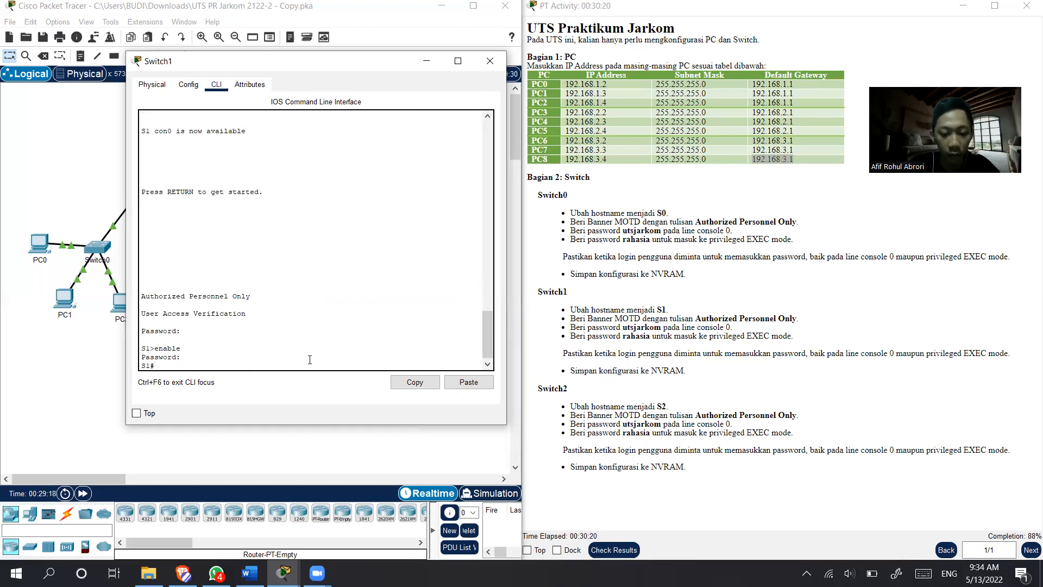
- Save Switch1's configuration to NVRAM with copy running-config startup-config, accepting the default destination filename
{"action": "type", "text": "copy runninf"}
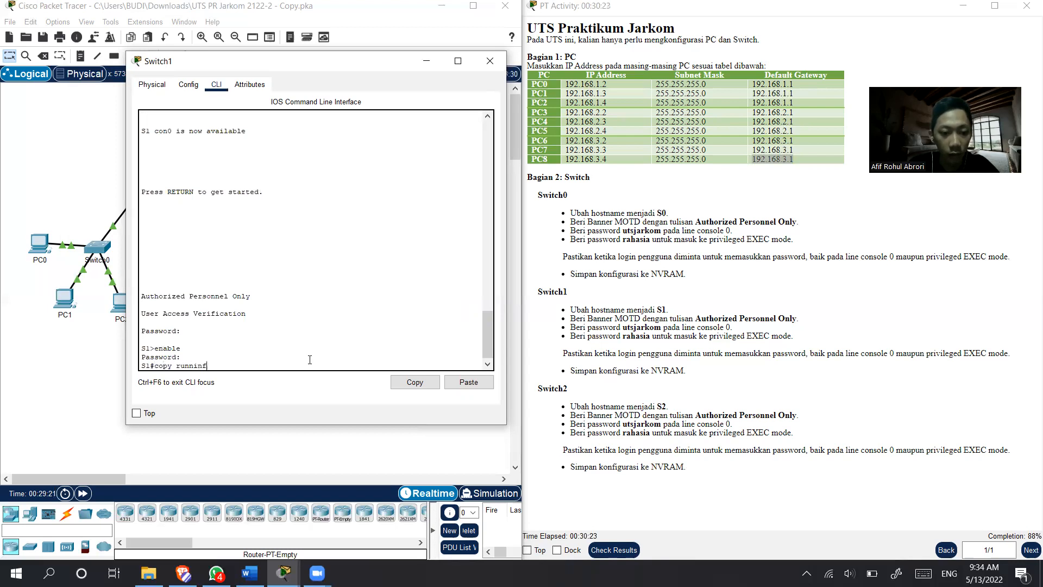
{"action": "key", "text": "BackSpace"}
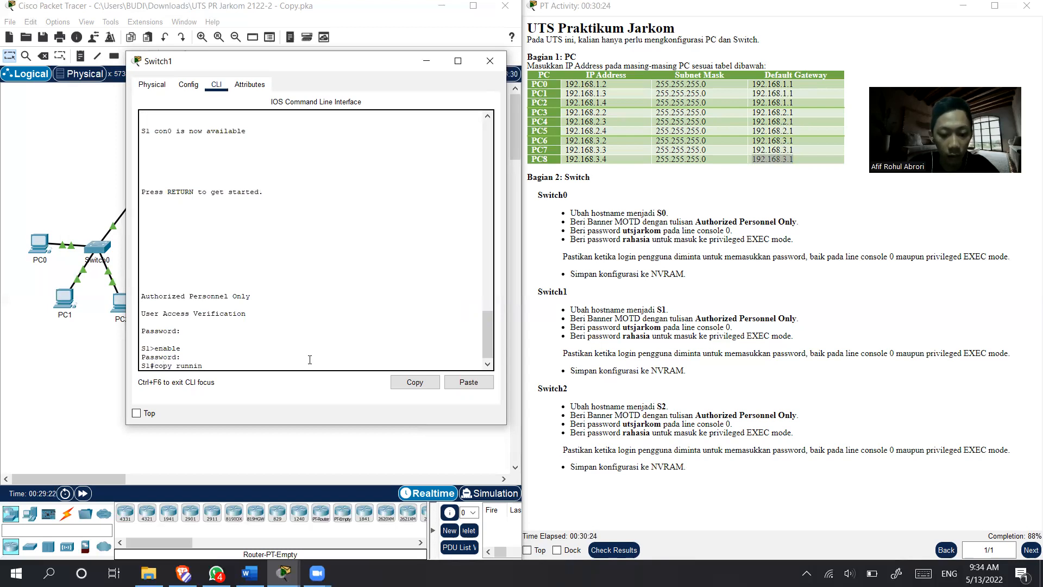
{"action": "type", "text": "g-config start"}
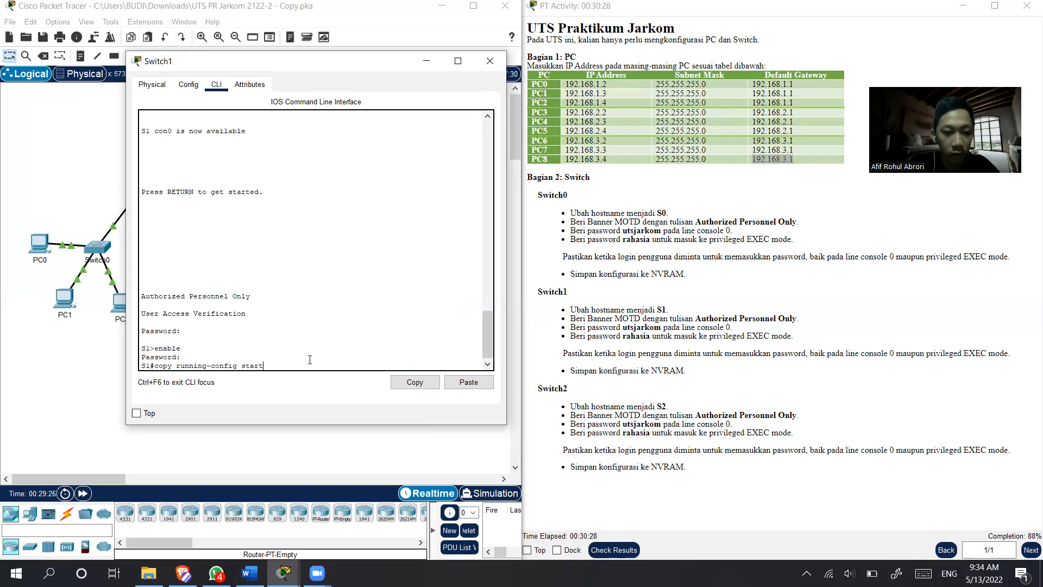
{"action": "type", "text": "up-config"}
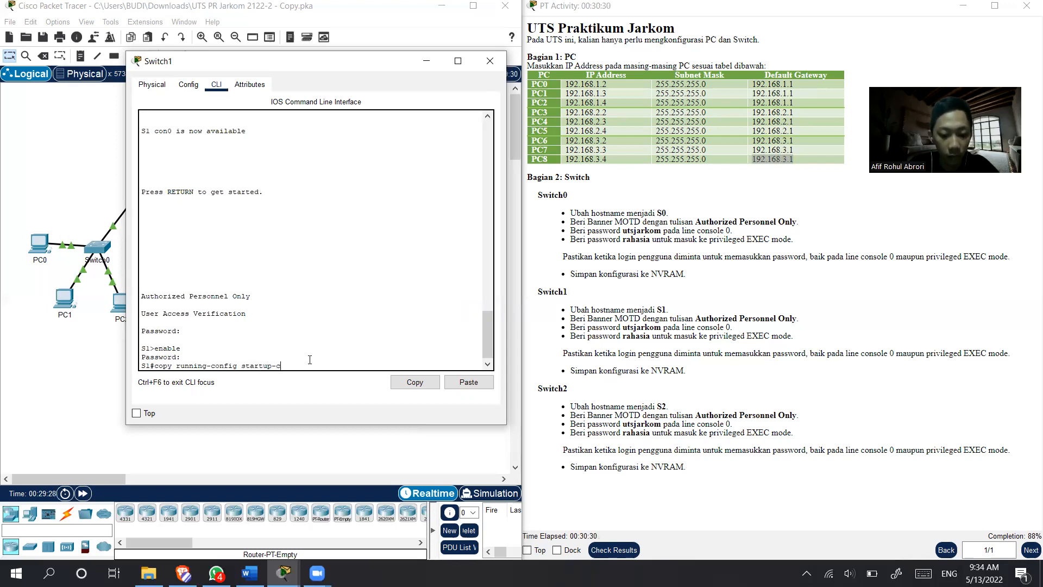
{"action": "key", "text": "Return"}
{"action": "key", "text": "Return"}
{"action": "key", "text": "Return"}
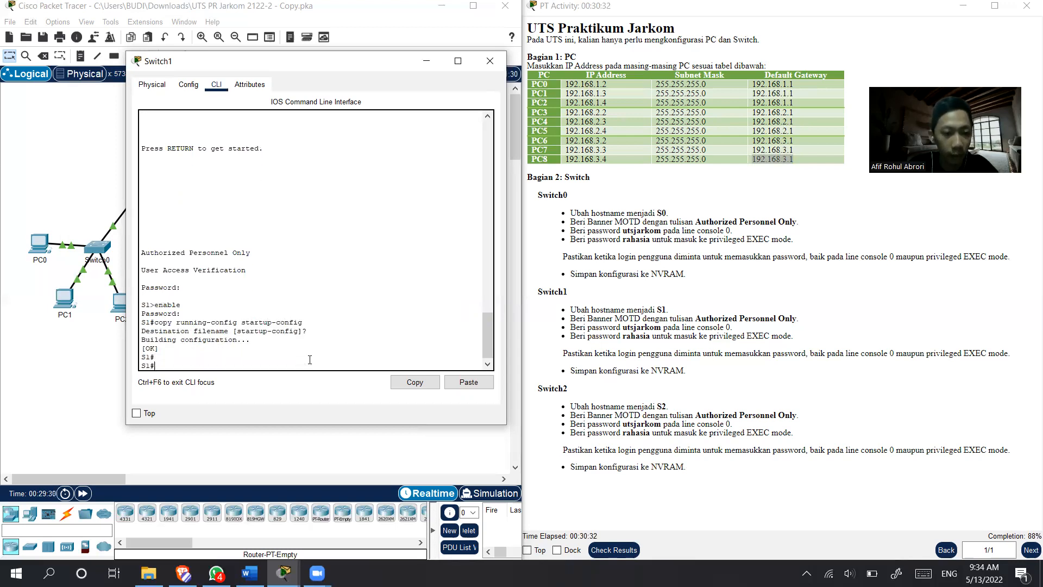
- Close the Switch1 window and start a session in Switch2's command line interface
{"action": "left_click", "coordinate": [490, 61]}
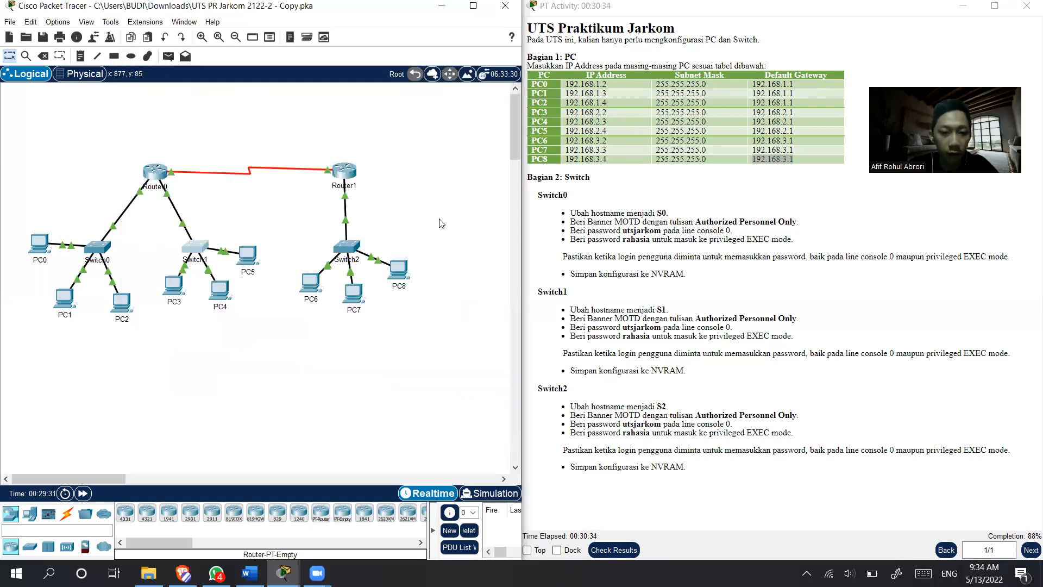
{"action": "left_click", "coordinate": [343, 248]}
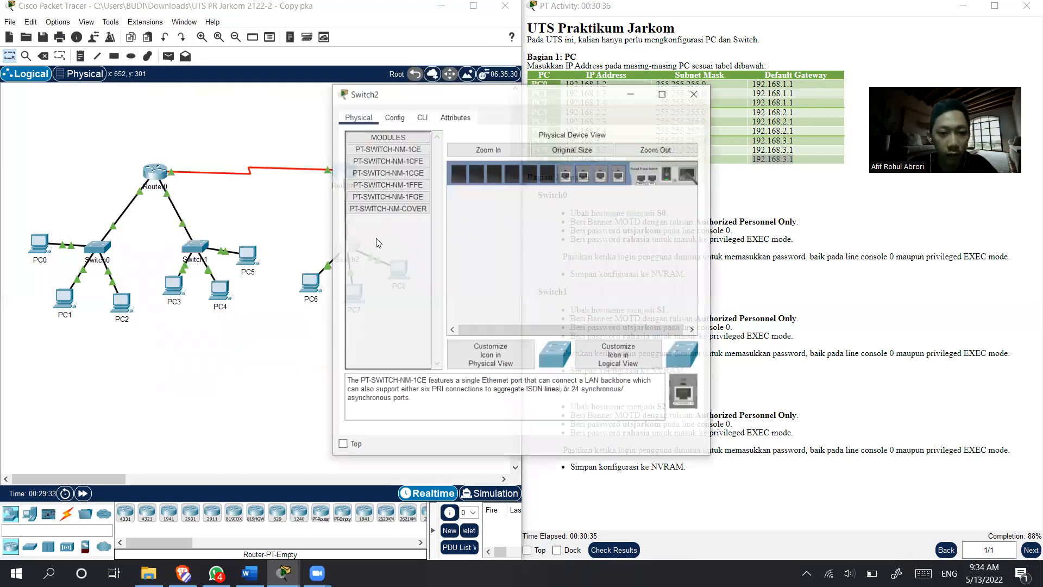
{"action": "left_click_drag", "start_coordinate": [477, 98], "coordinate": [240, 97]}
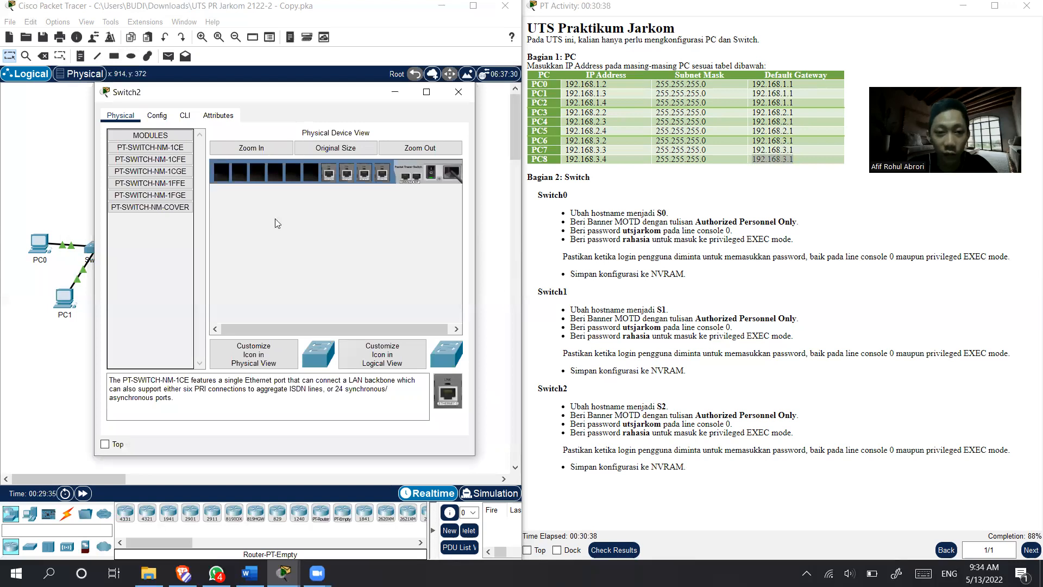
{"action": "left_click", "coordinate": [182, 115]}
{"action": "key", "text": "Return"}
{"action": "key", "text": "Return"}
- Enter privileged EXEC mode on Switch2 with enable and go into global configuration mode with conf t
{"action": "type", "text": "enbale"}
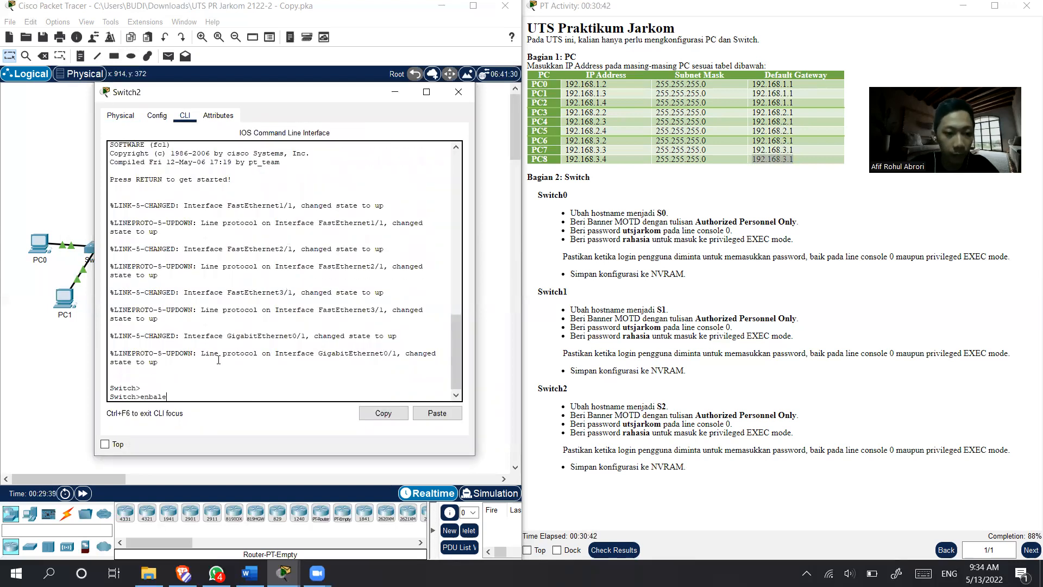
{"action": "key", "text": "BackSpace"}
{"action": "key", "text": "BackSpace"}
{"action": "key", "text": "BackSpace"}
{"action": "type", "text": "abl"}
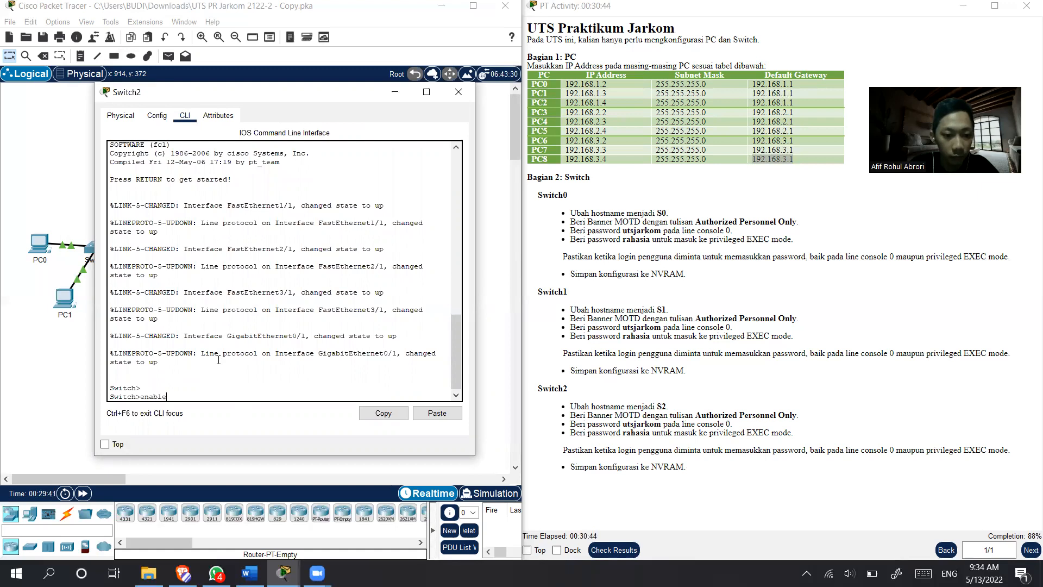
{"action": "type", "text": "e"}
{"action": "key", "text": "Return"}
{"action": "type", "text": "conf t"}
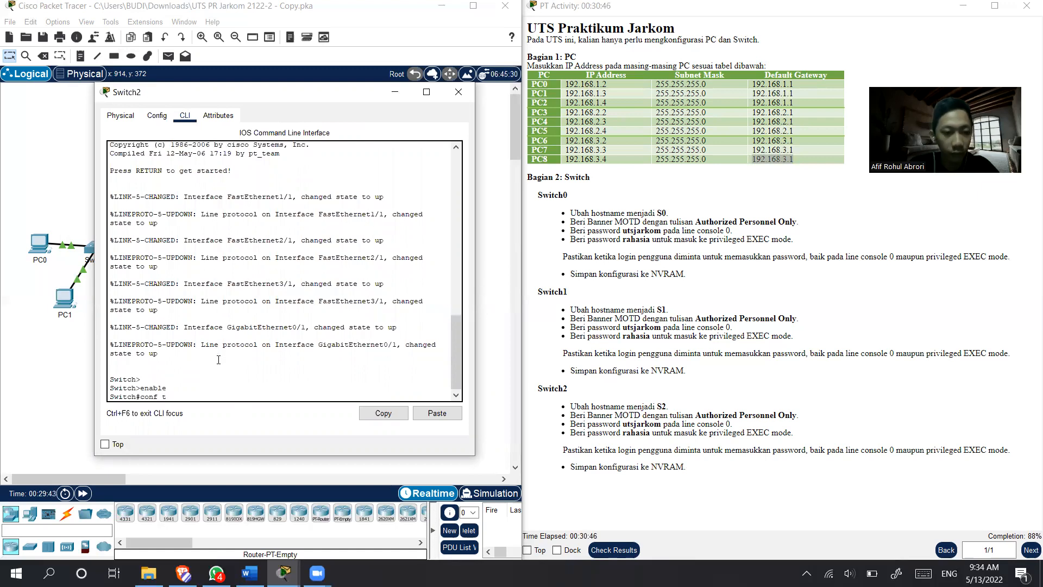
{"action": "key", "text": "Return"}
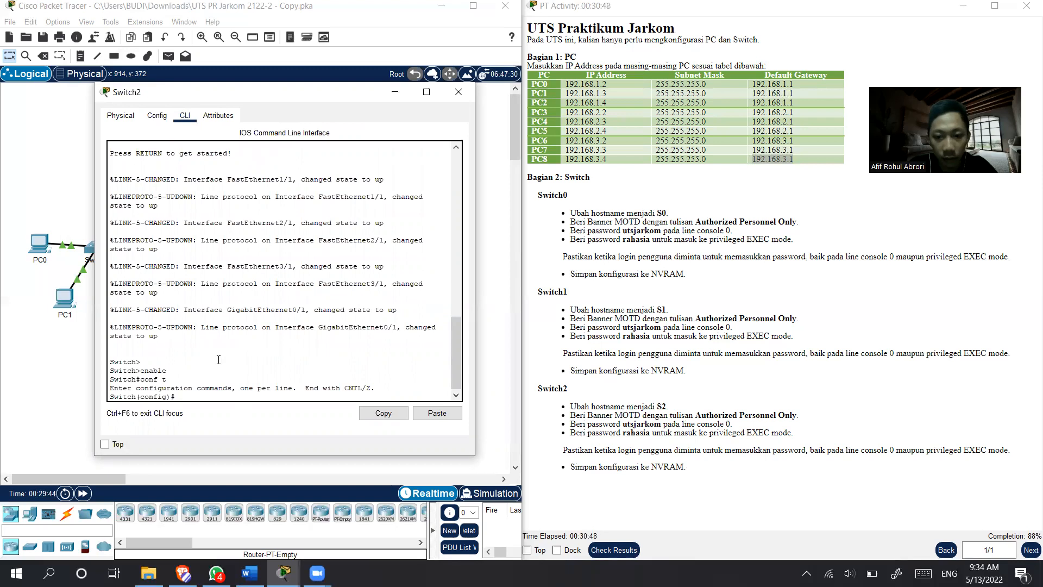
- Set Switch2's hostname to S2 from global configuration mode
{"action": "type", "text": "hostam"}
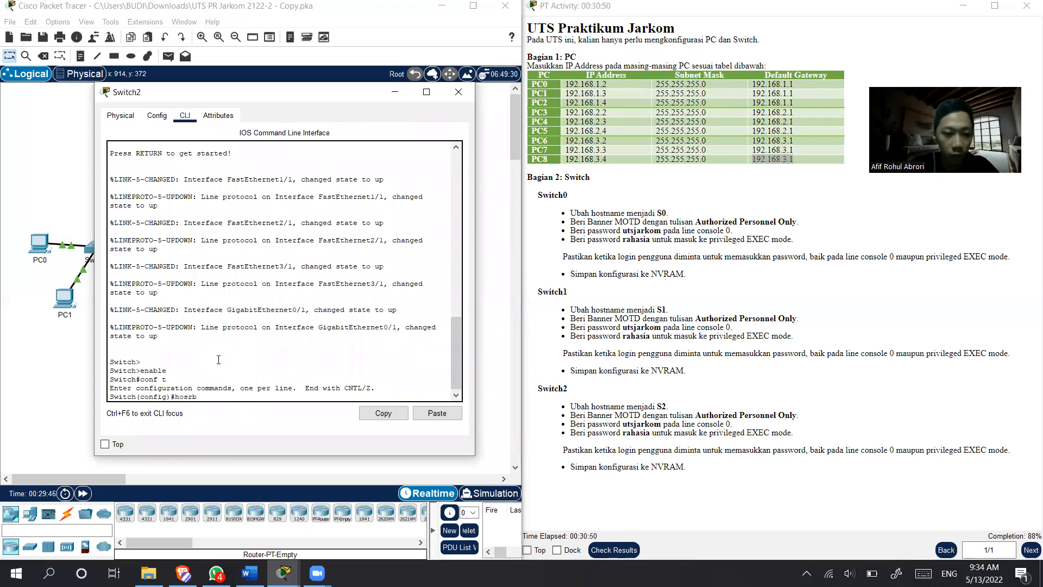
{"action": "key", "text": "BackSpace"}
{"action": "key", "text": "BackSpace"}
{"action": "type", "text": "name S"}
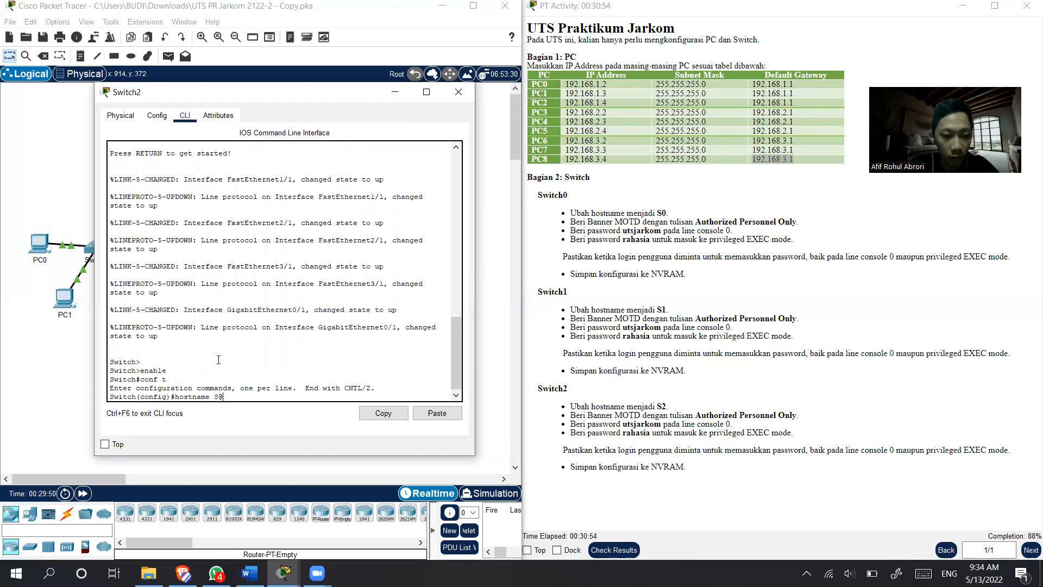
{"action": "type", "text": "2"}
{"action": "key", "text": "Return"}
- Configure Switch2's MOTD banner with the text "Authorized Personnel Only", enclosed in double quotes as delimiters
{"action": "type", "text": "banner motd"}
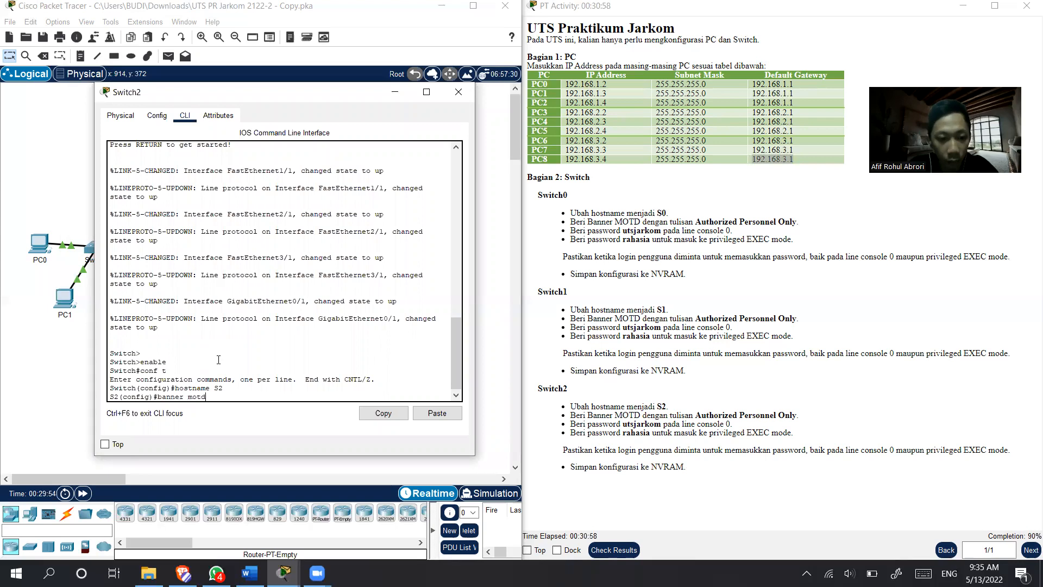
{"action": "type", "text": " \"autho"}
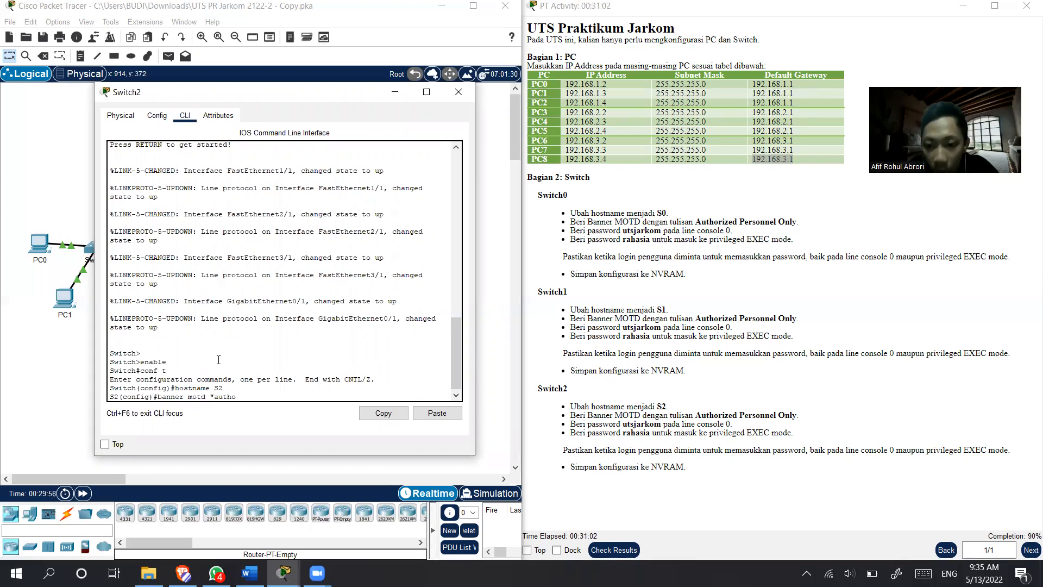
{"action": "type", "text": "riz"}
{"action": "key", "text": "BackSpace"}
{"action": "key", "text": "BackSpace"}
{"action": "key", "text": "BackSpace"}
{"action": "key", "text": "BackSpace"}
{"action": "key", "text": "BackSpace"}
{"action": "key", "text": "BackSpace"}
{"action": "key", "text": "BackSpace"}
{"action": "key", "text": "BackSpace"}
{"action": "key", "text": "BackSpace"}
{"action": "type", "text": "Authorized"}
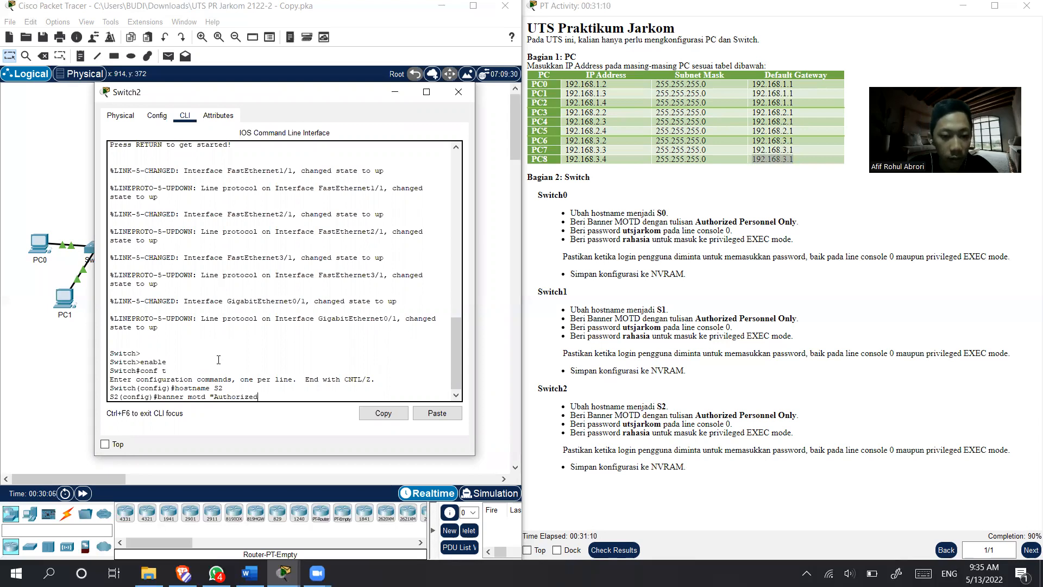
{"action": "type", "text": " Person"}
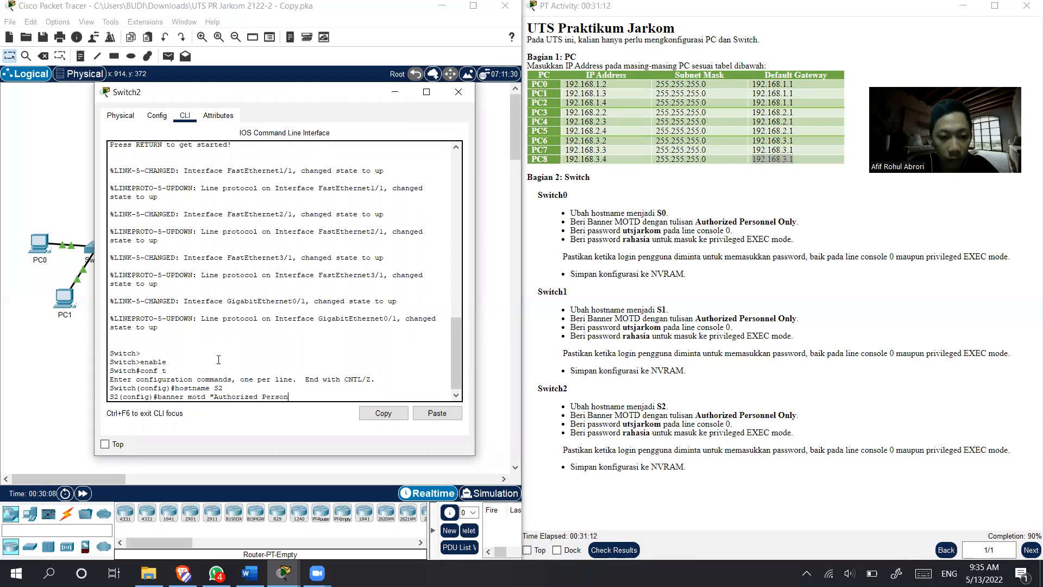
{"action": "type", "text": "nel Only\""}
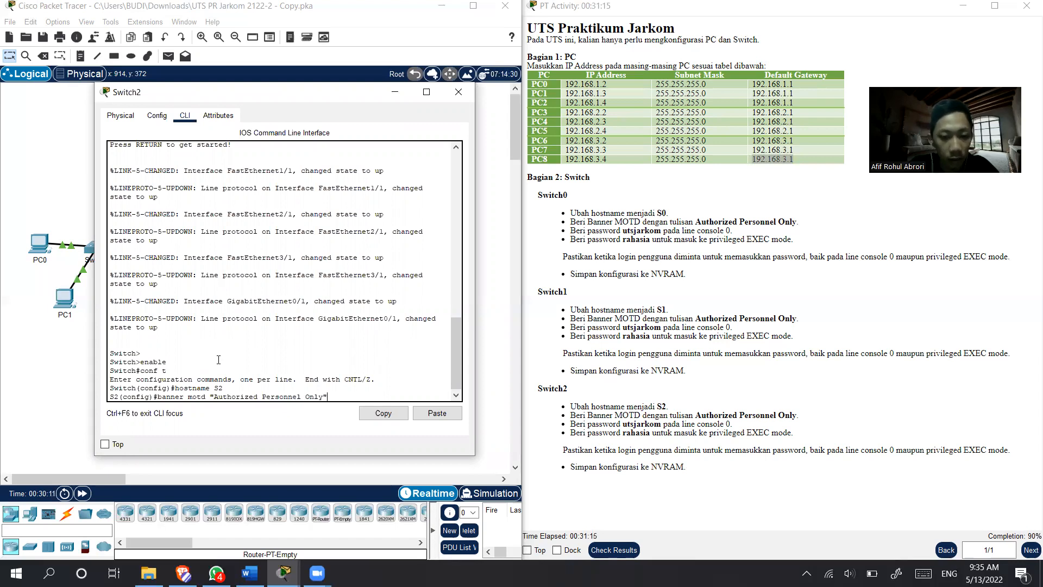
{"action": "key", "text": "Return"}
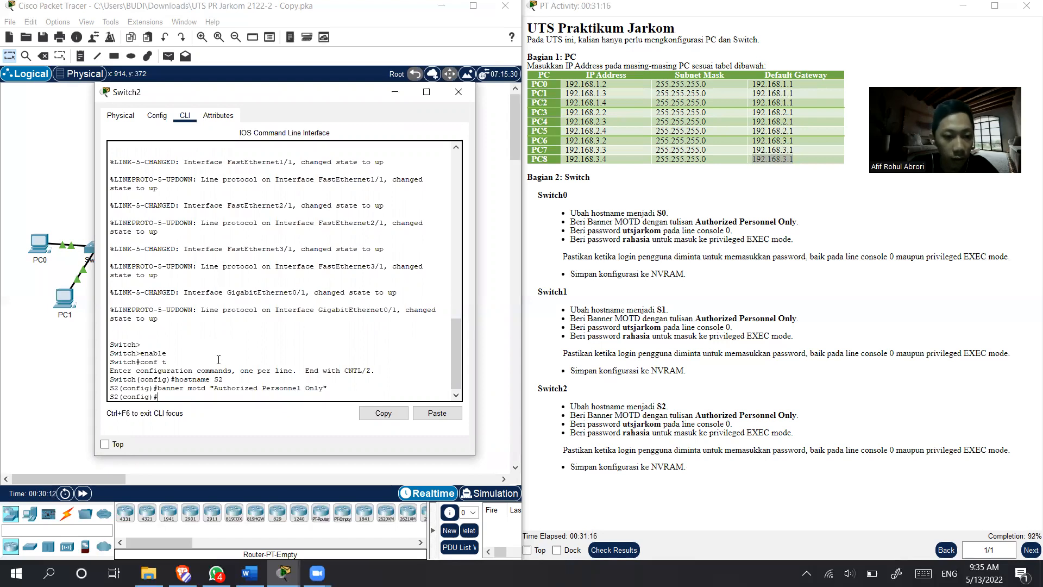
- Enter the configuration of line console 0 on Switch2 and set the console password given in the instructions
{"action": "type", "text": "line cons"}
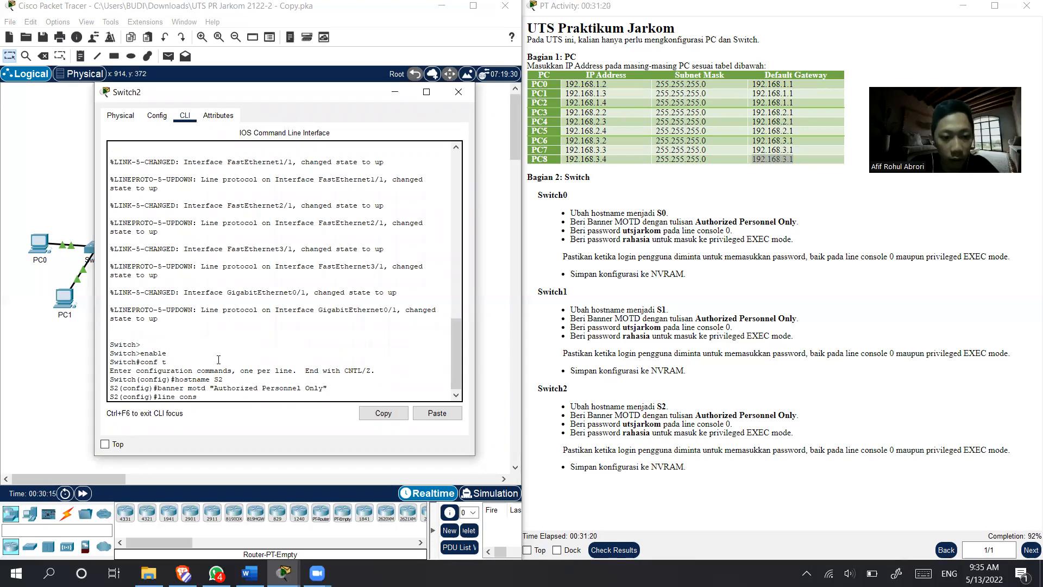
{"action": "type", "text": "ole 0"}
{"action": "key", "text": "Return"}
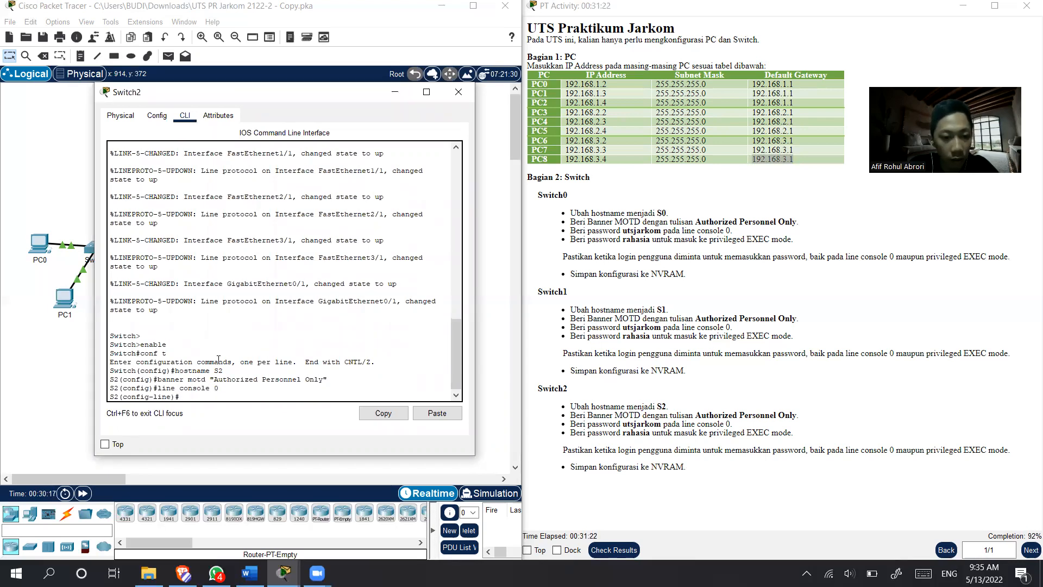
{"action": "type", "text": "password utsjarkom"}
{"action": "key", "text": "Return"}
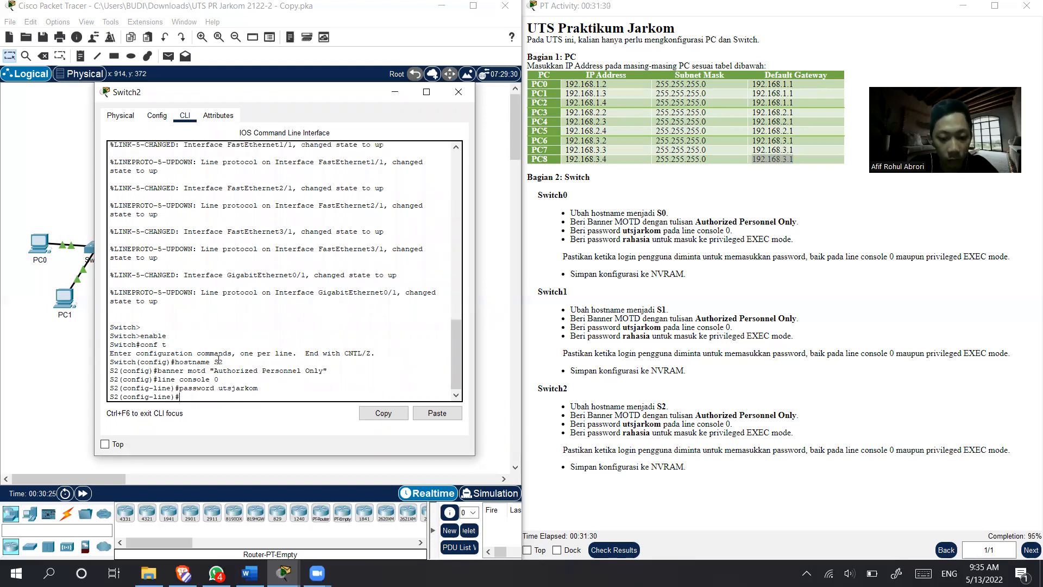
- Require login on Switch2's console line and return to global configuration mode
{"action": "type", "text": "login"}
{"action": "key", "text": "Return"}
{"action": "type", "text": "exit"}
{"action": "key", "text": "Return"}
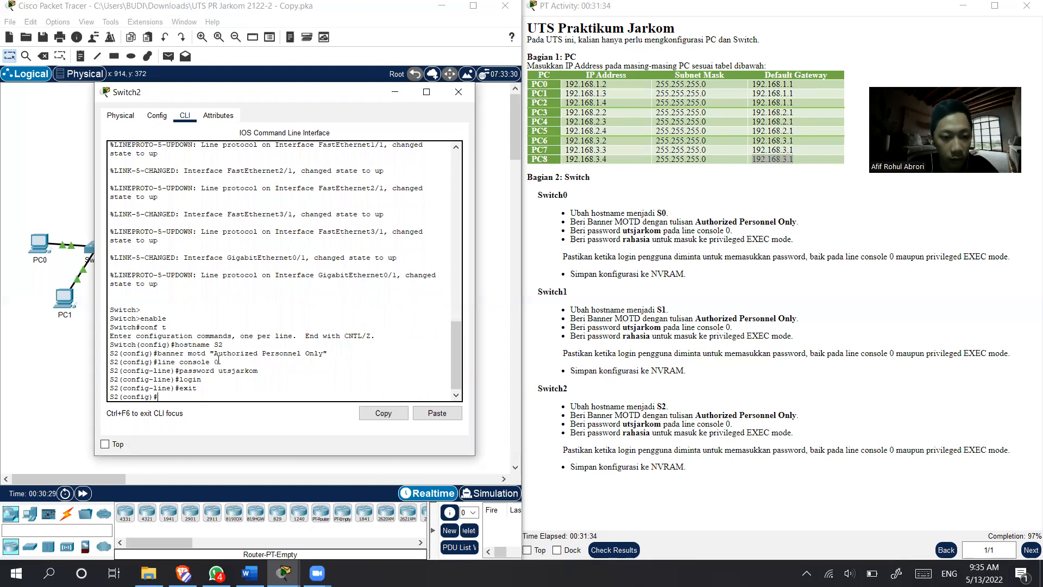
- Set Switch2's privileged EXEC password using enable secret with the password given in the instructions
{"action": "type", "text": "enable"}
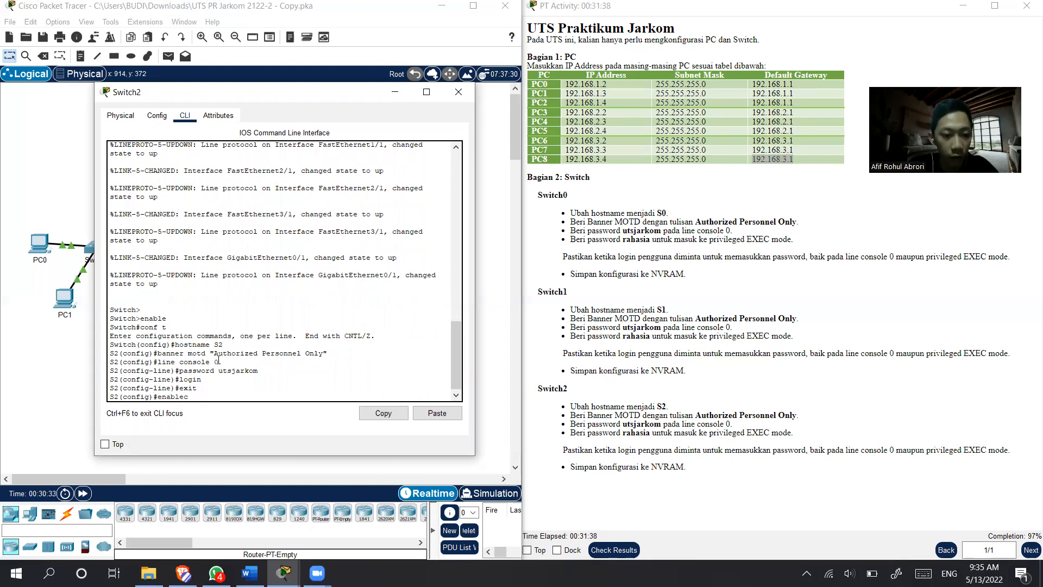
{"action": "type", "text": " secre"}
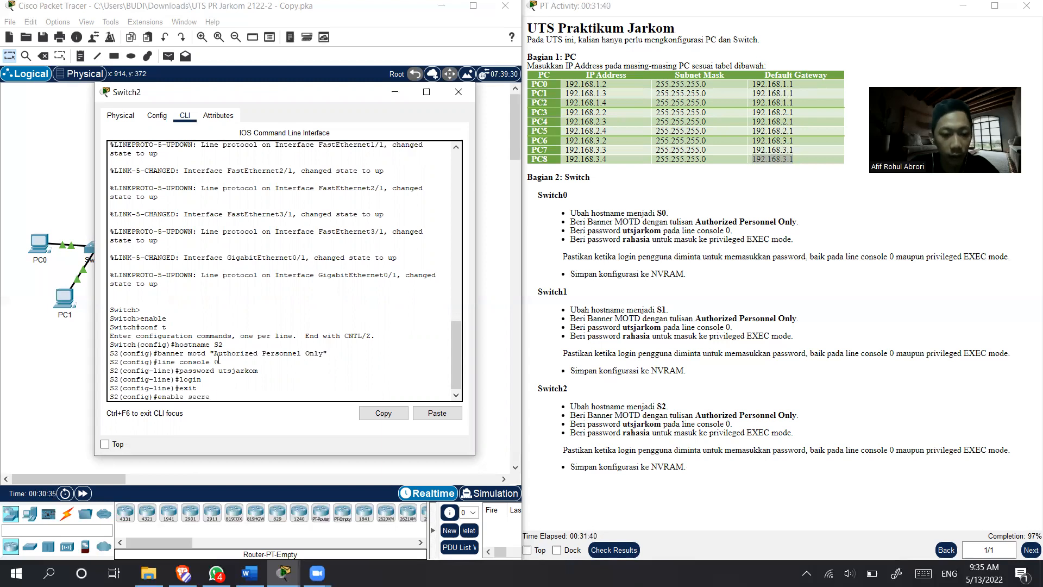
{"action": "type", "text": "t rahasua"}
{"action": "key", "text": "Return"}
- Exit global configuration mode on Switch2, log out of the console session and bring up the console login prompt
{"action": "type", "text": "e"}
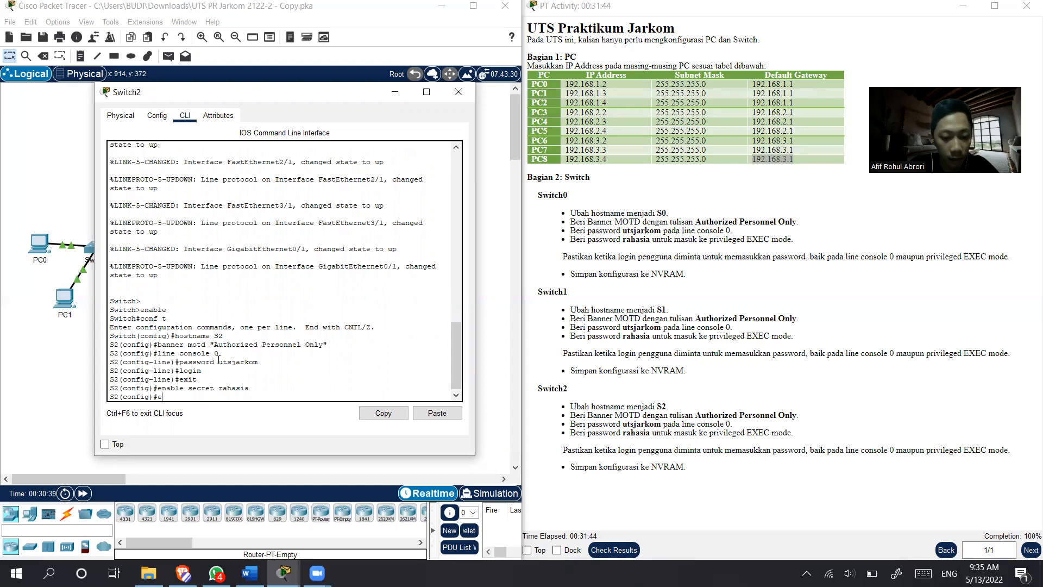
{"action": "type", "text": "xit"}
{"action": "key", "text": "Return"}
{"action": "type", "text": "exit"}
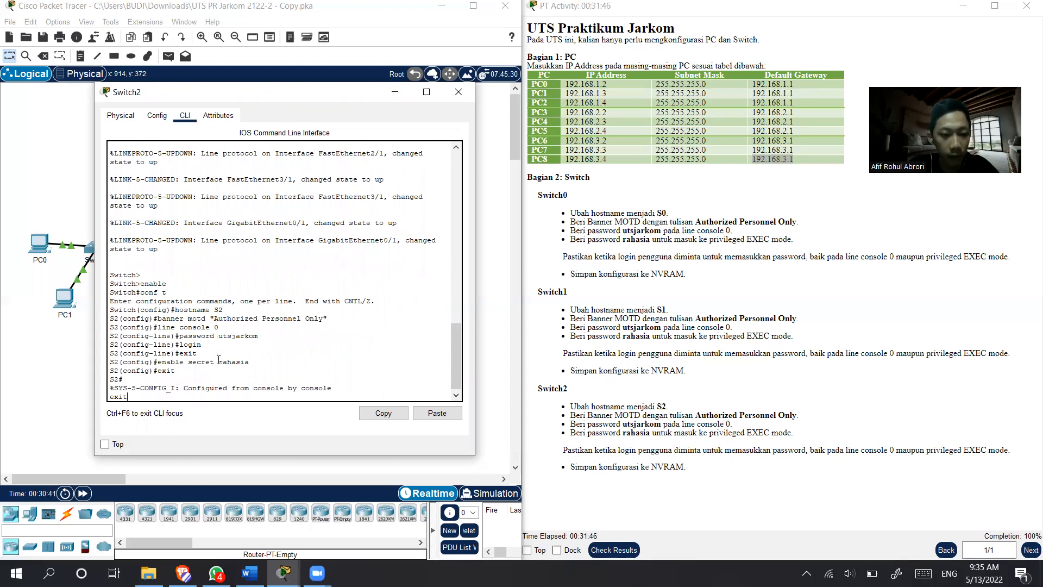
{"action": "key", "text": "Return"}
{"action": "key", "text": "Return"}
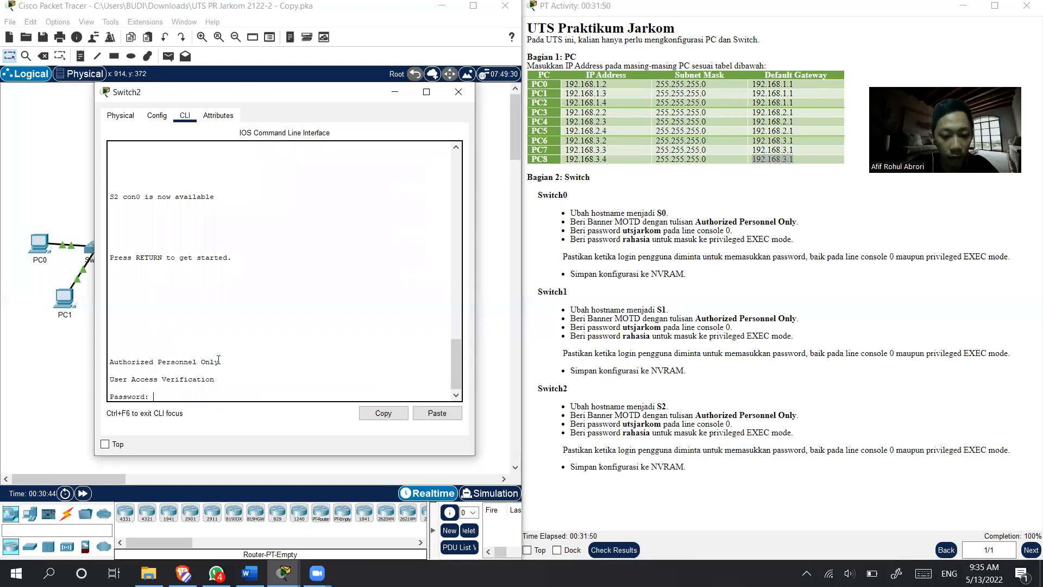
- Log back in to Switch2 with the console password and enter privileged EXEC mode using enable and its password
{"action": "key", "text": "Return"}
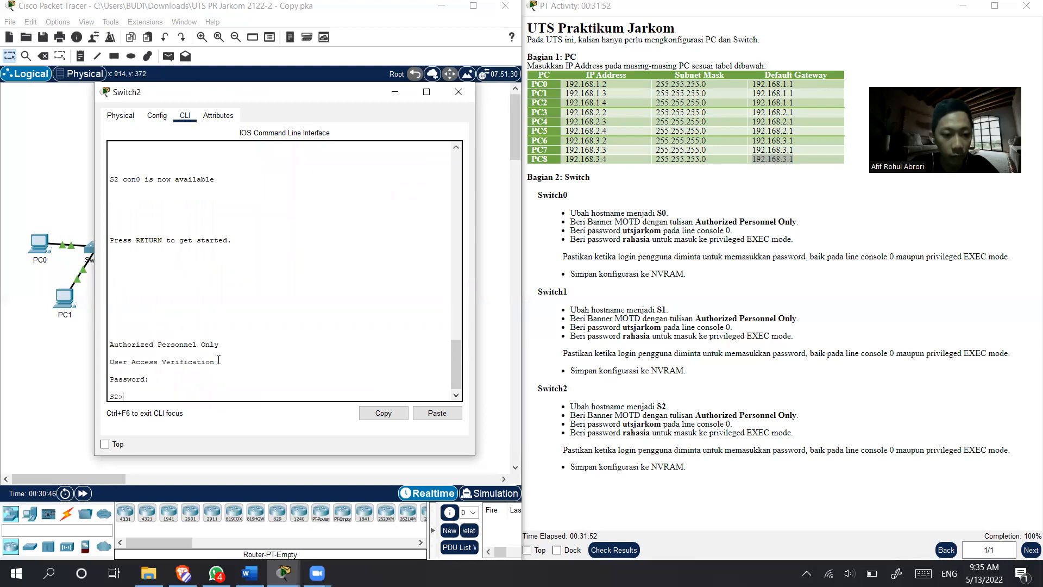
{"action": "type", "text": "enable"}
{"action": "key", "text": "Return"}
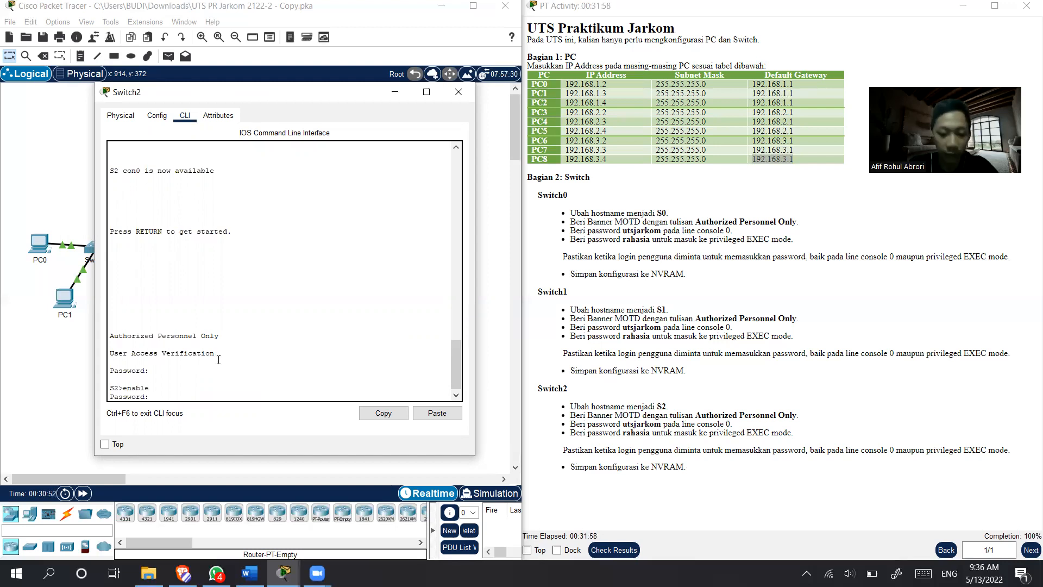
{"action": "key", "text": "Return"}
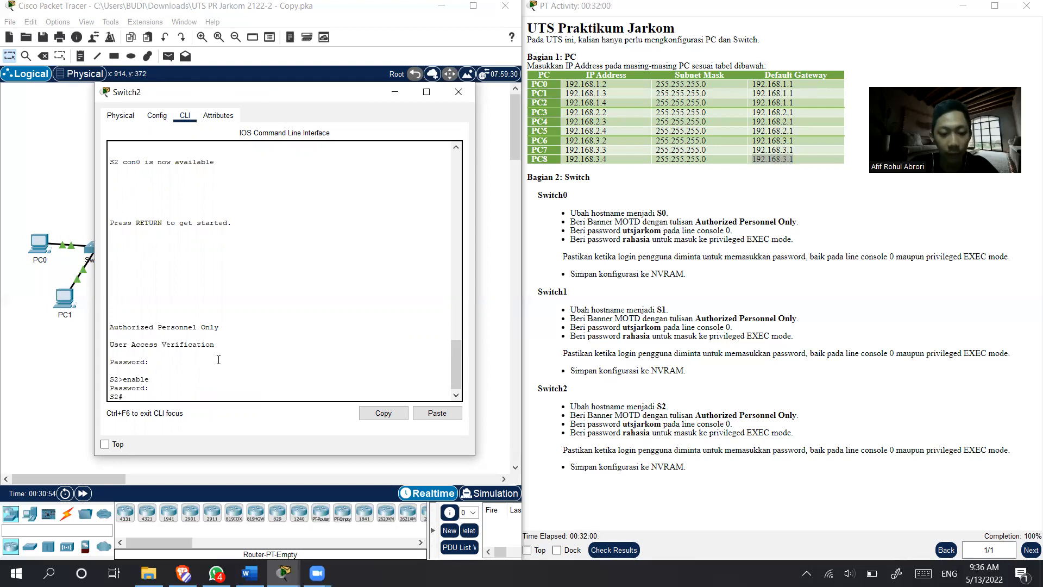
- Save Switch2's configuration to NVRAM with copy running-config startup-config, accepting the default destination filename
{"action": "type", "text": "copy runnin"}
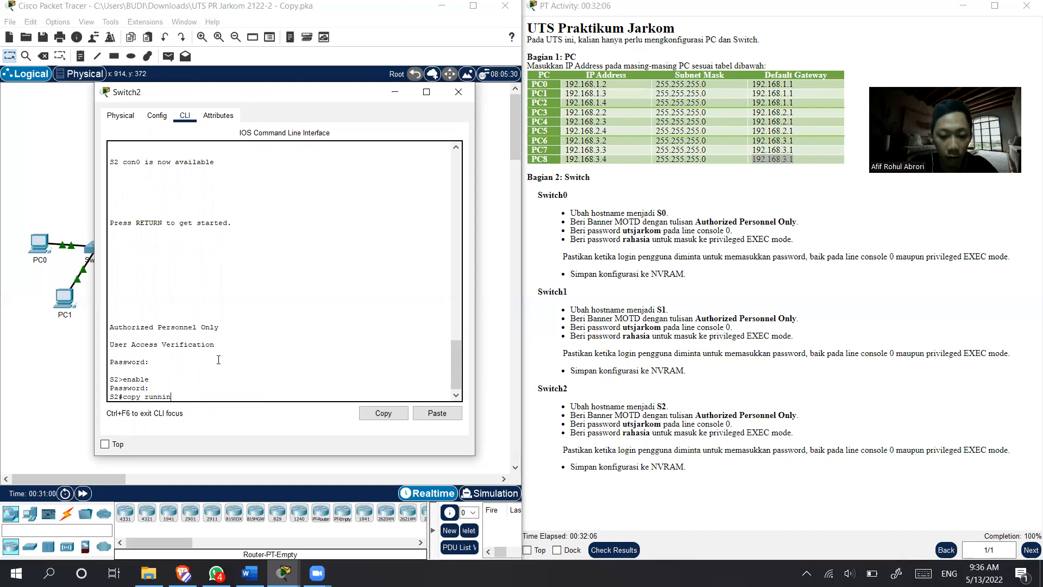
{"action": "type", "text": "g-congif"}
{"action": "key", "text": "BackSpace"}
{"action": "key", "text": "BackSpace"}
{"action": "key", "text": "BackSpace"}
{"action": "type", "text": "fig srat"}
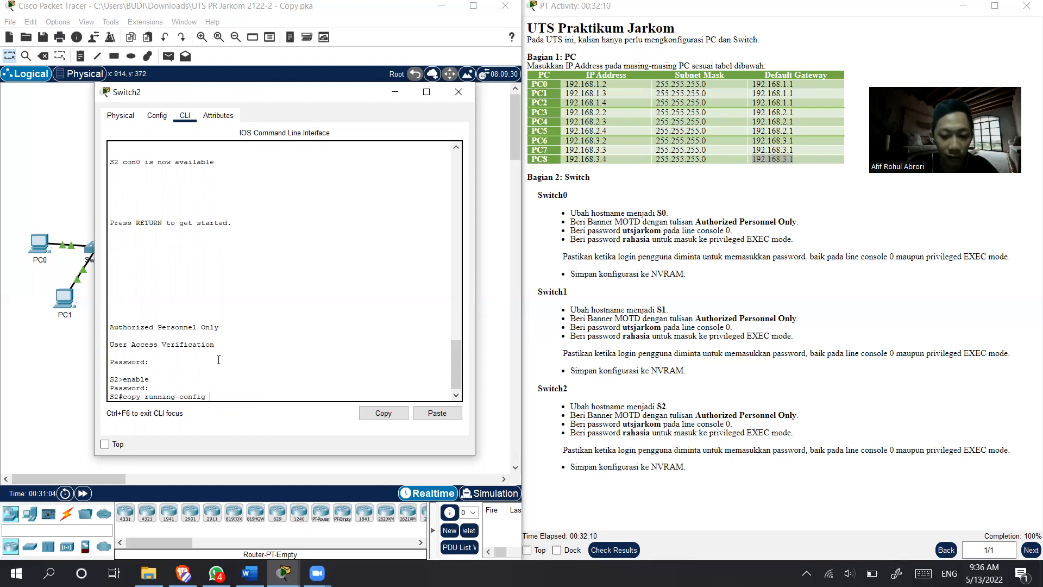
{"action": "key", "text": "BackSpace"}
{"action": "key", "text": "BackSpace"}
{"action": "key", "text": "BackSpace"}
{"action": "key", "text": "BackSpace"}
{"action": "type", "text": "start"}
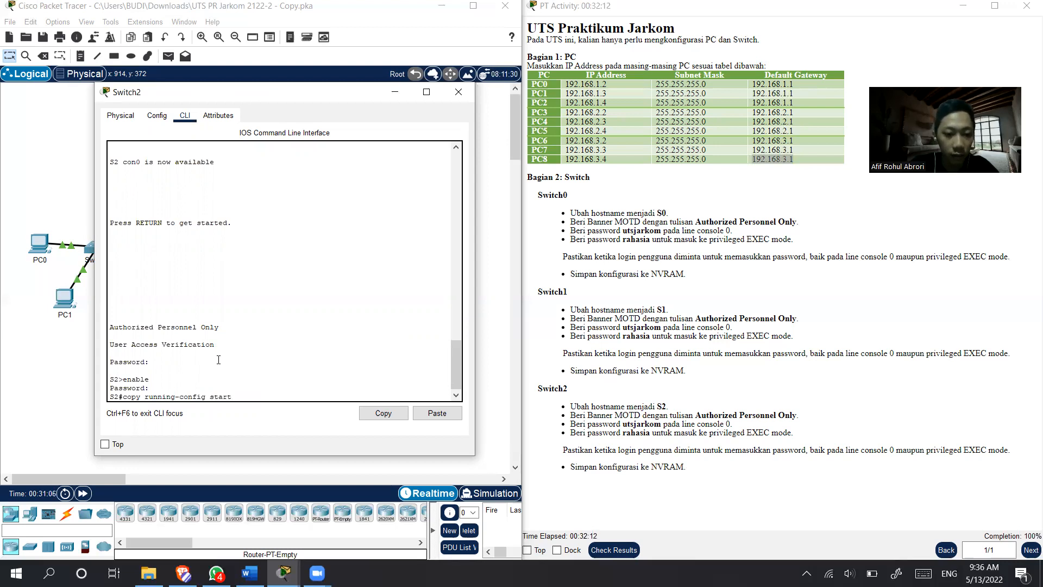
{"action": "type", "text": "up-config"}
{"action": "key", "text": "Return"}
{"action": "key", "text": "Return"}
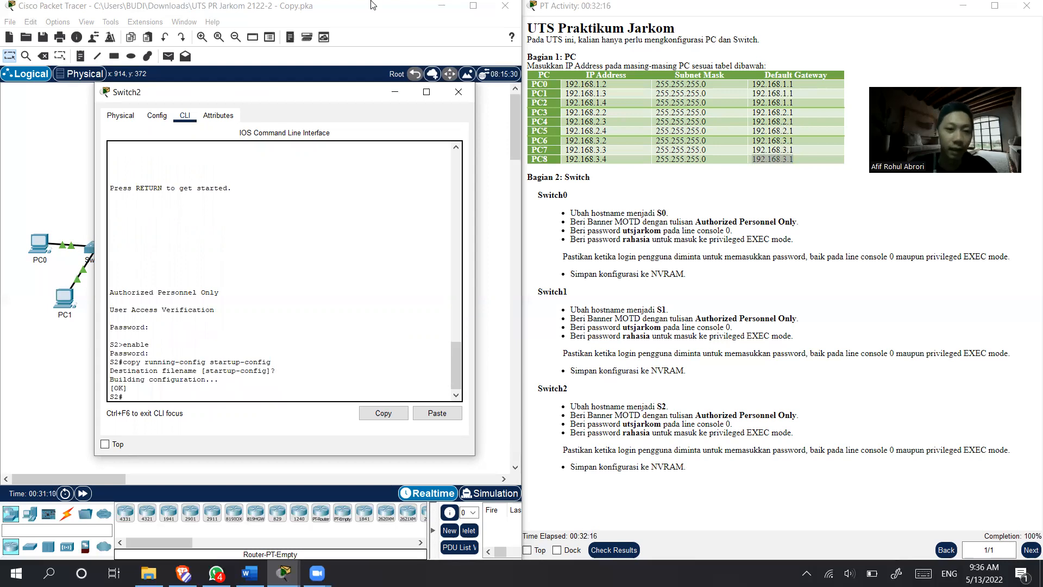